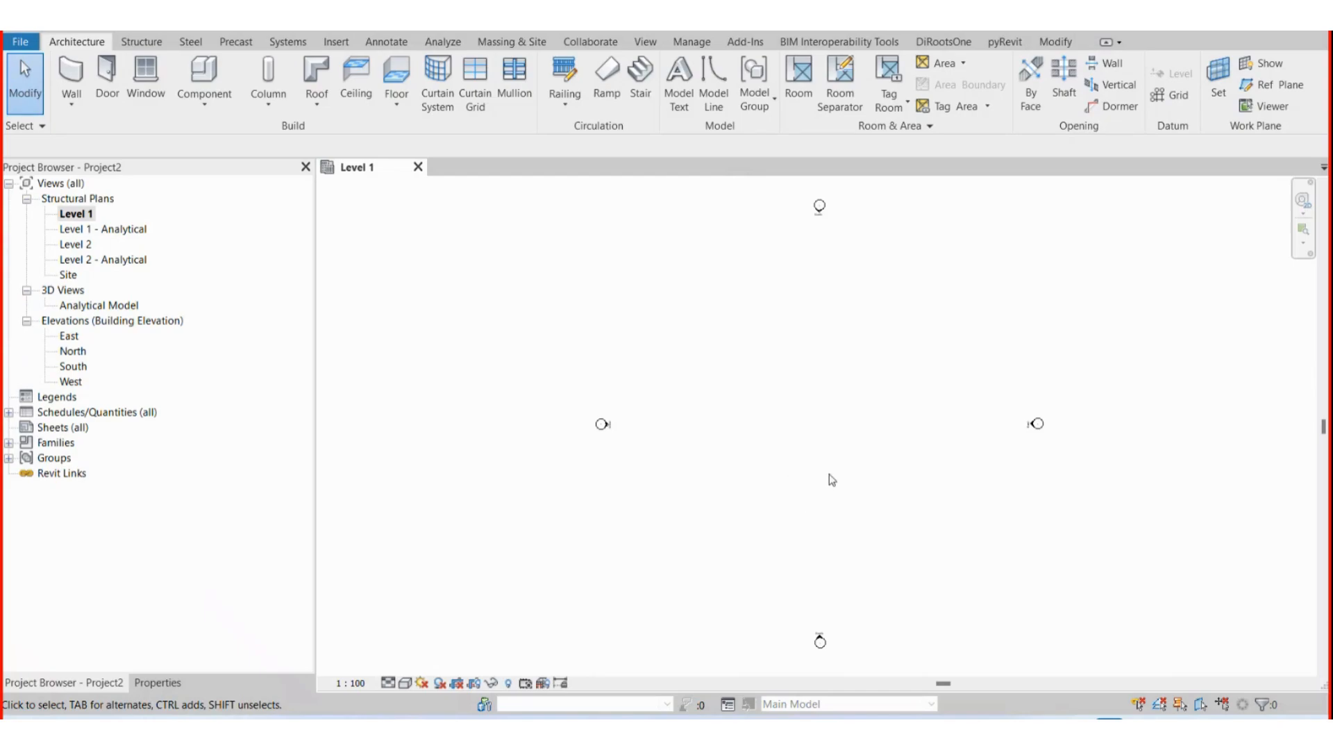
middle_click_drag(793, 403, 796, 434)
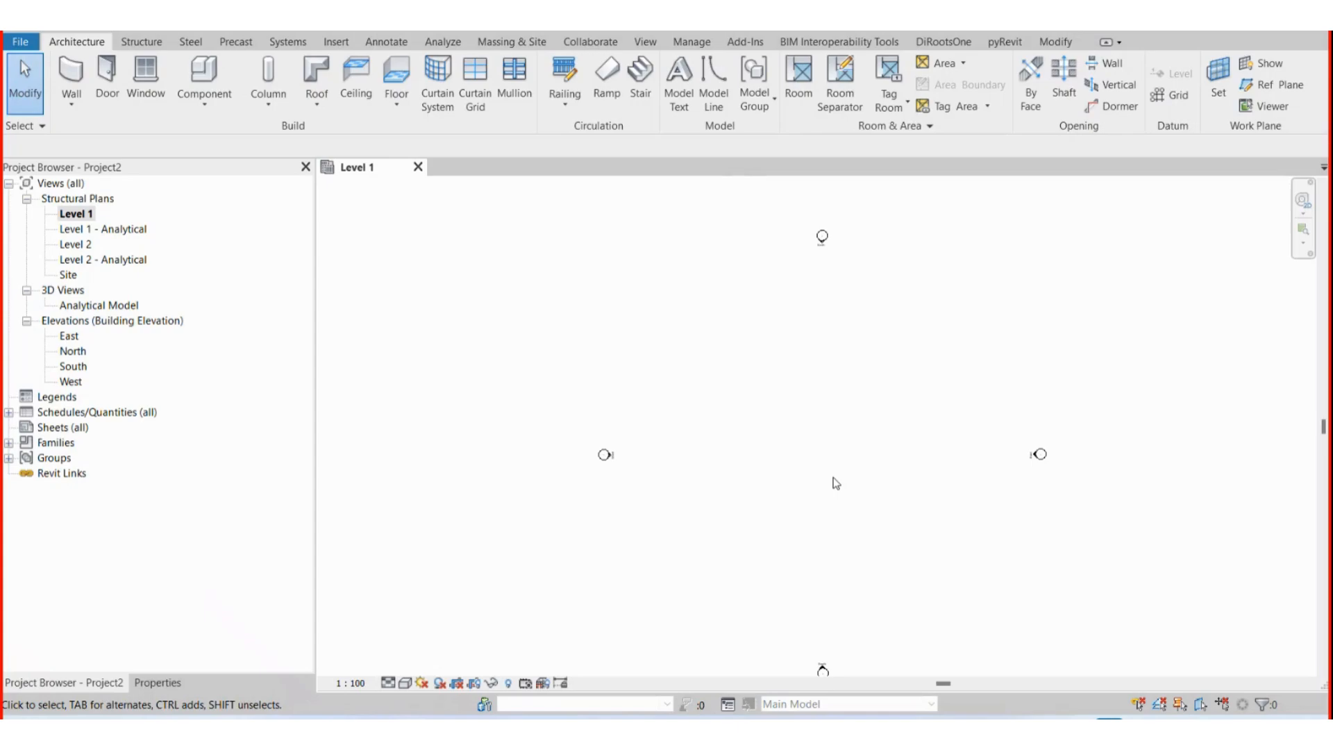
middle_click_drag(836, 483, 810, 386)
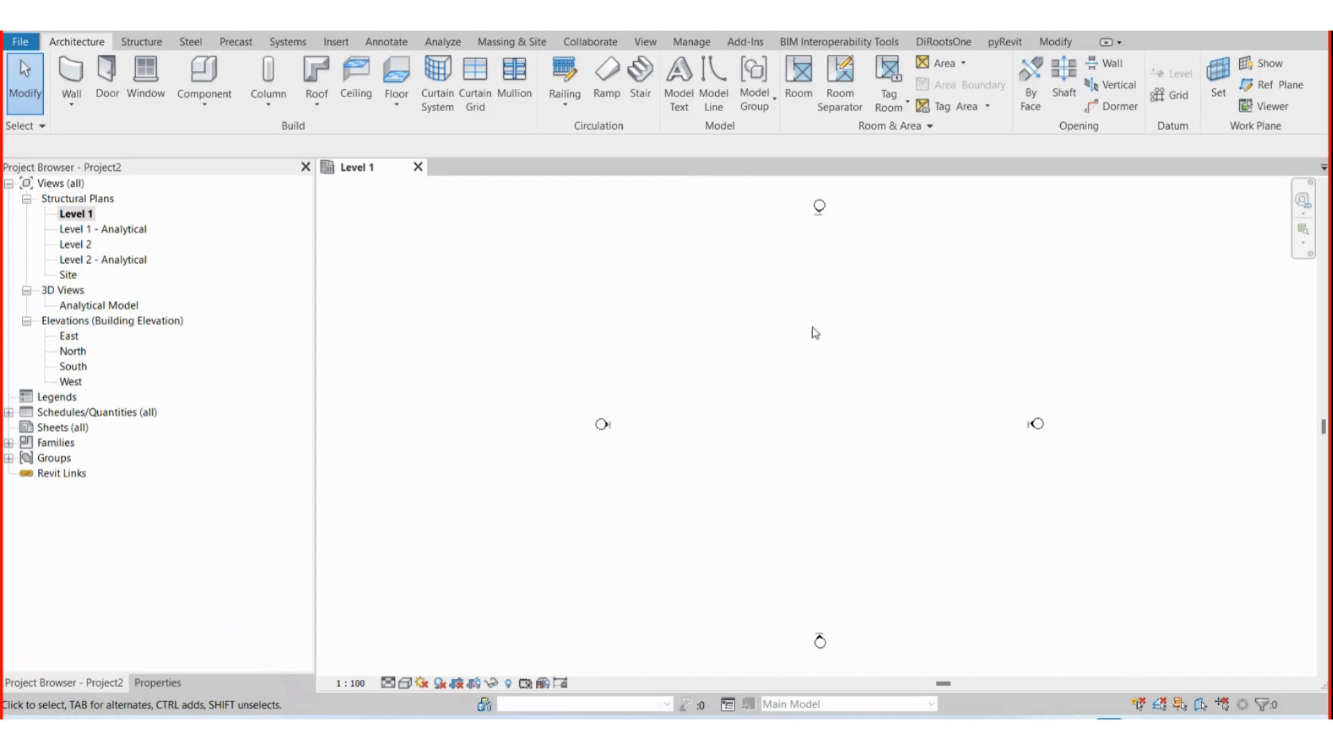
middle_click_drag(810, 327, 738, 304)
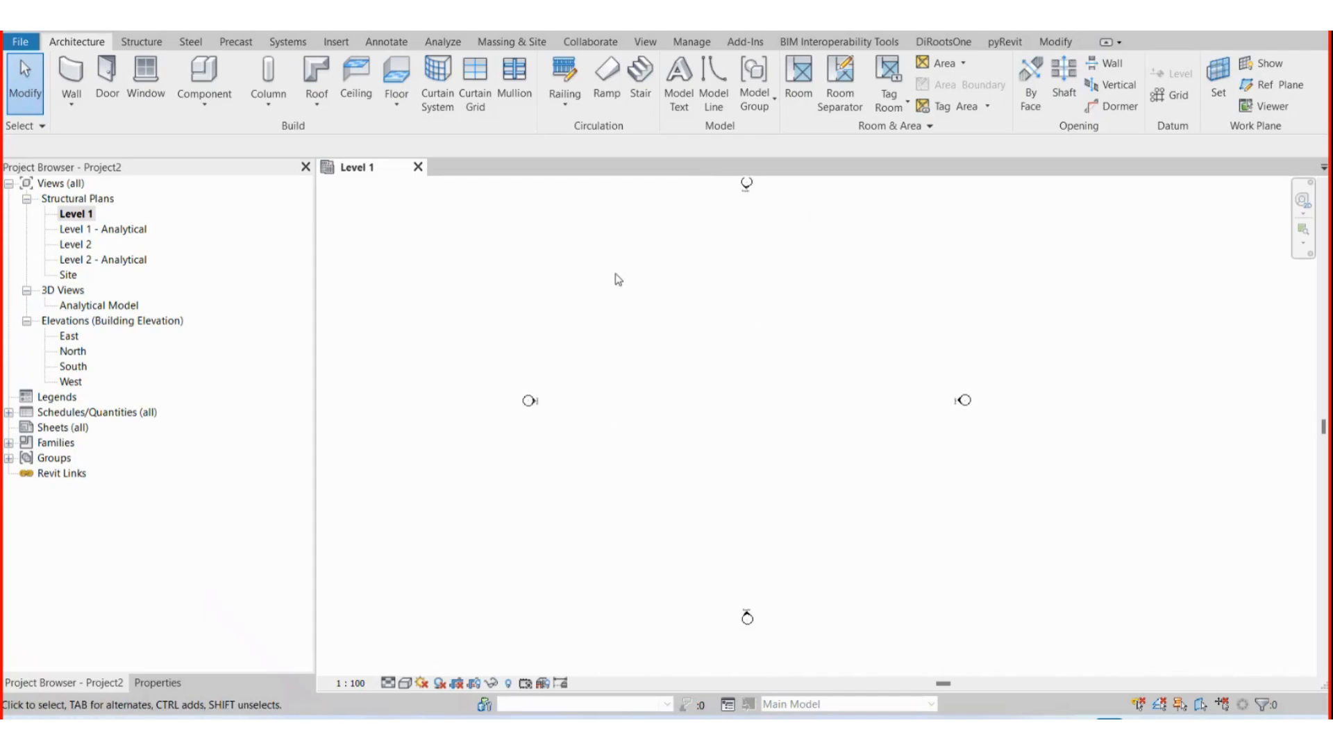
left_click(645, 42)
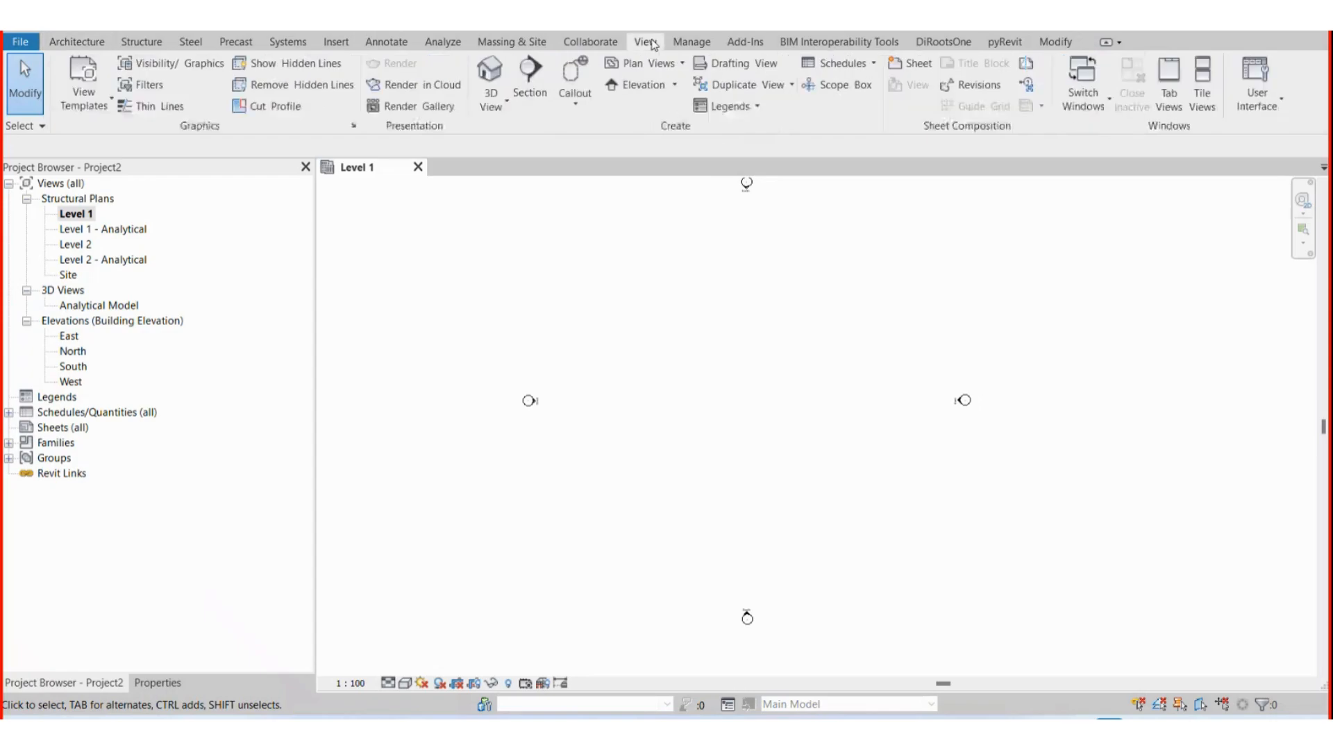
left_click(750, 84)
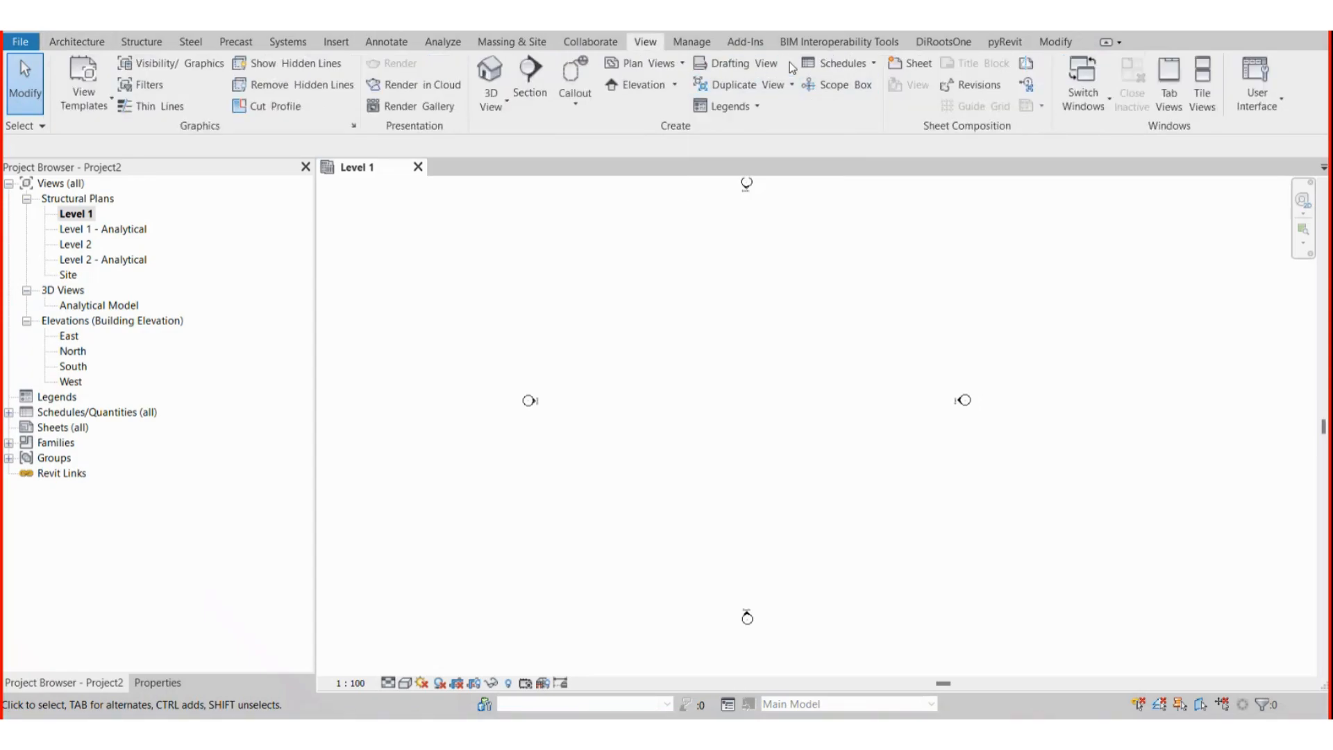
left_click(760, 63)
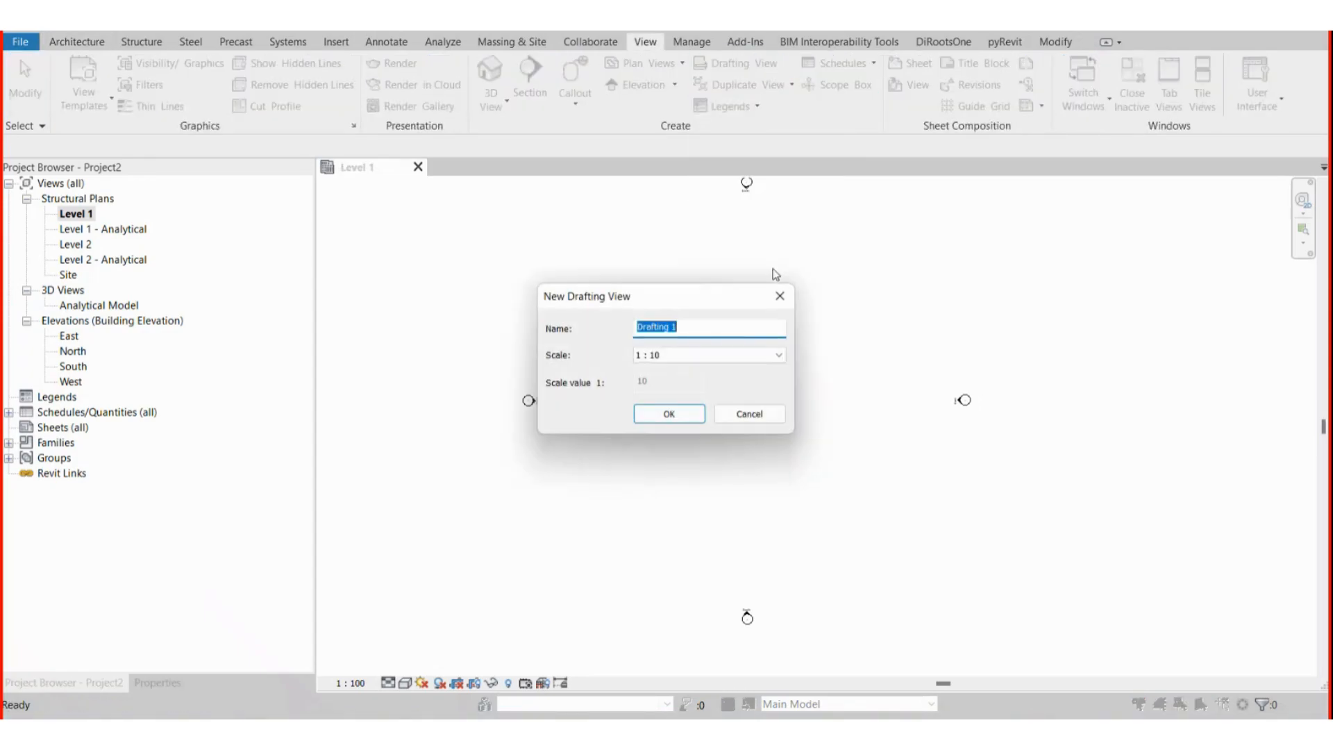
key("Escape")
middle_click_drag(768, 333, 807, 422)
scroll(875, 360, "up", 2)
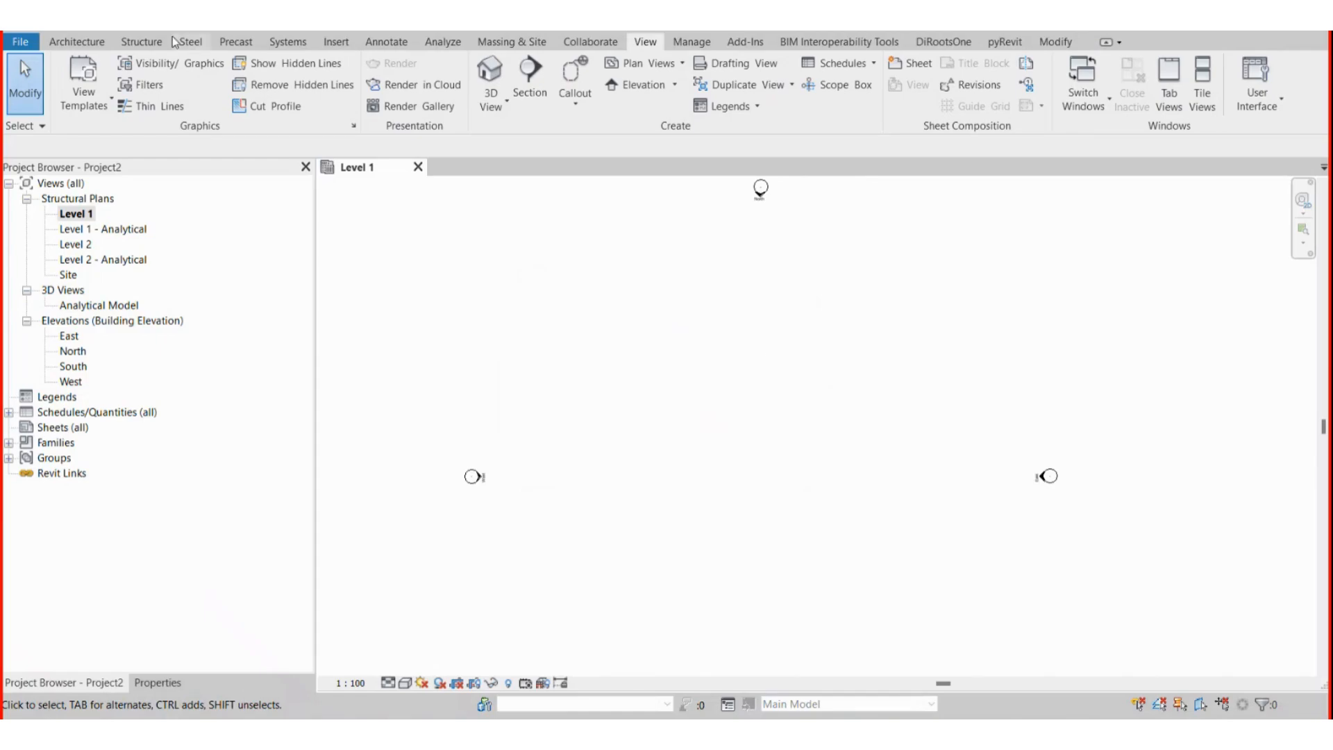
left_click(141, 42)
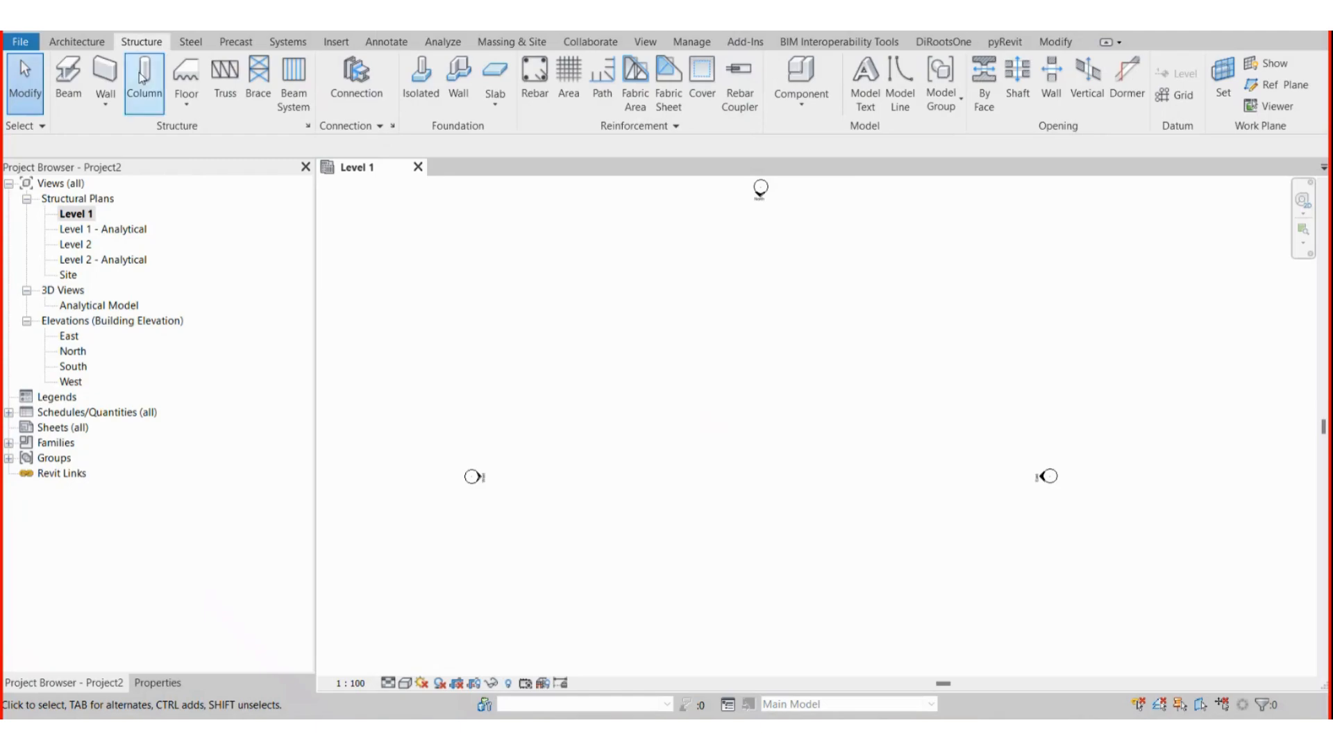
left_click(90, 42)
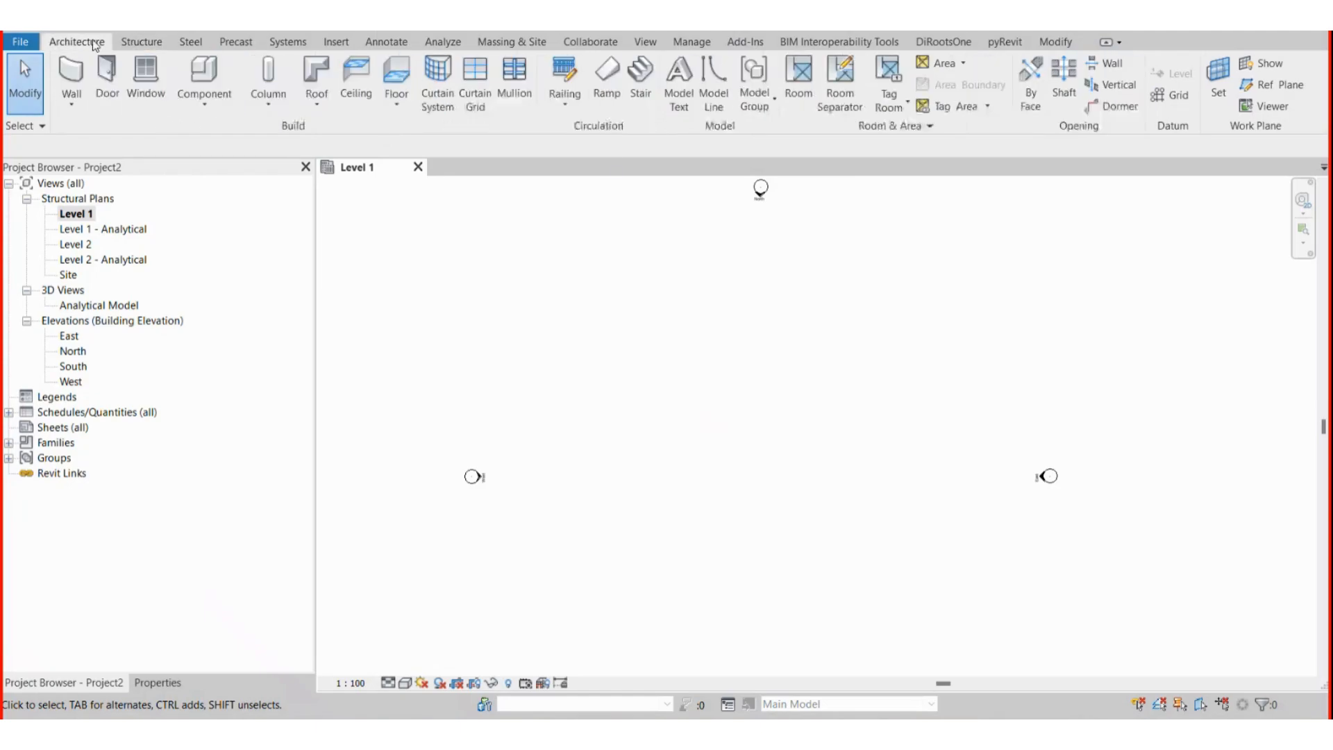
left_click(141, 42)
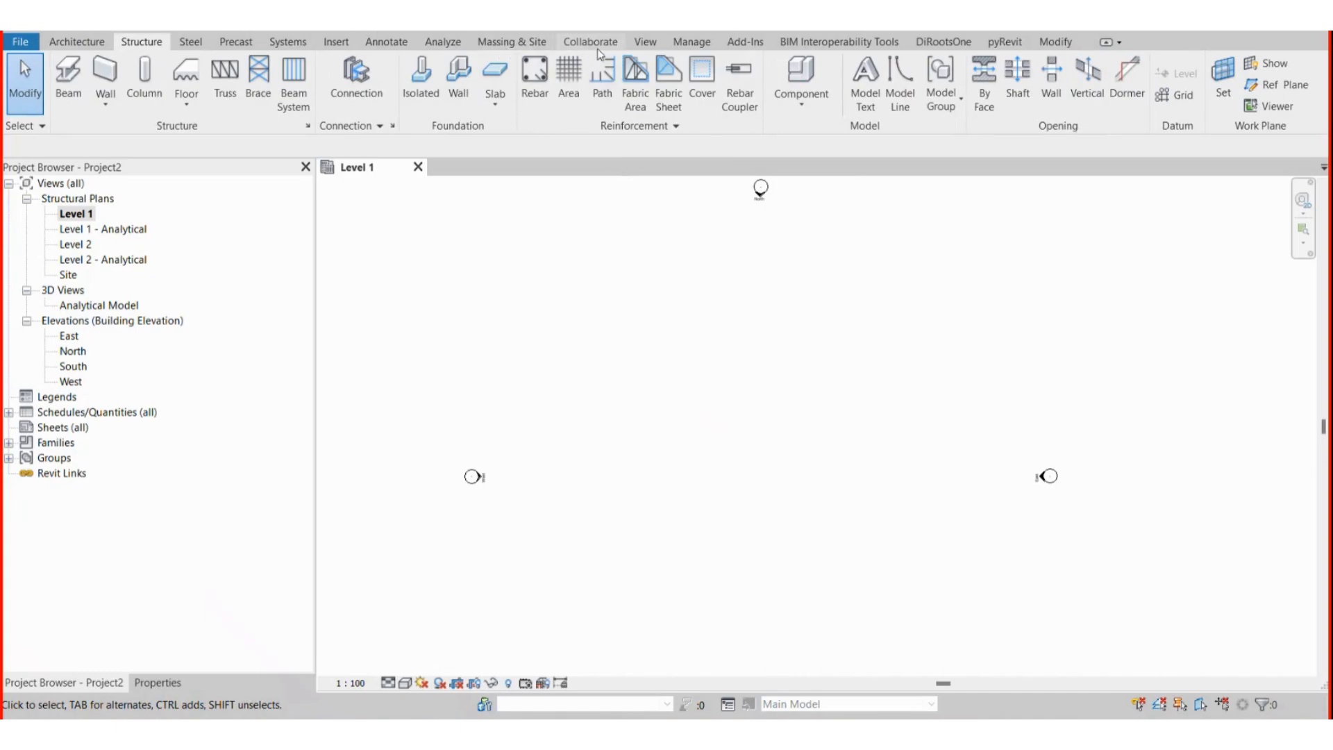
Open the project's line pattern settings.
left_click(706, 43)
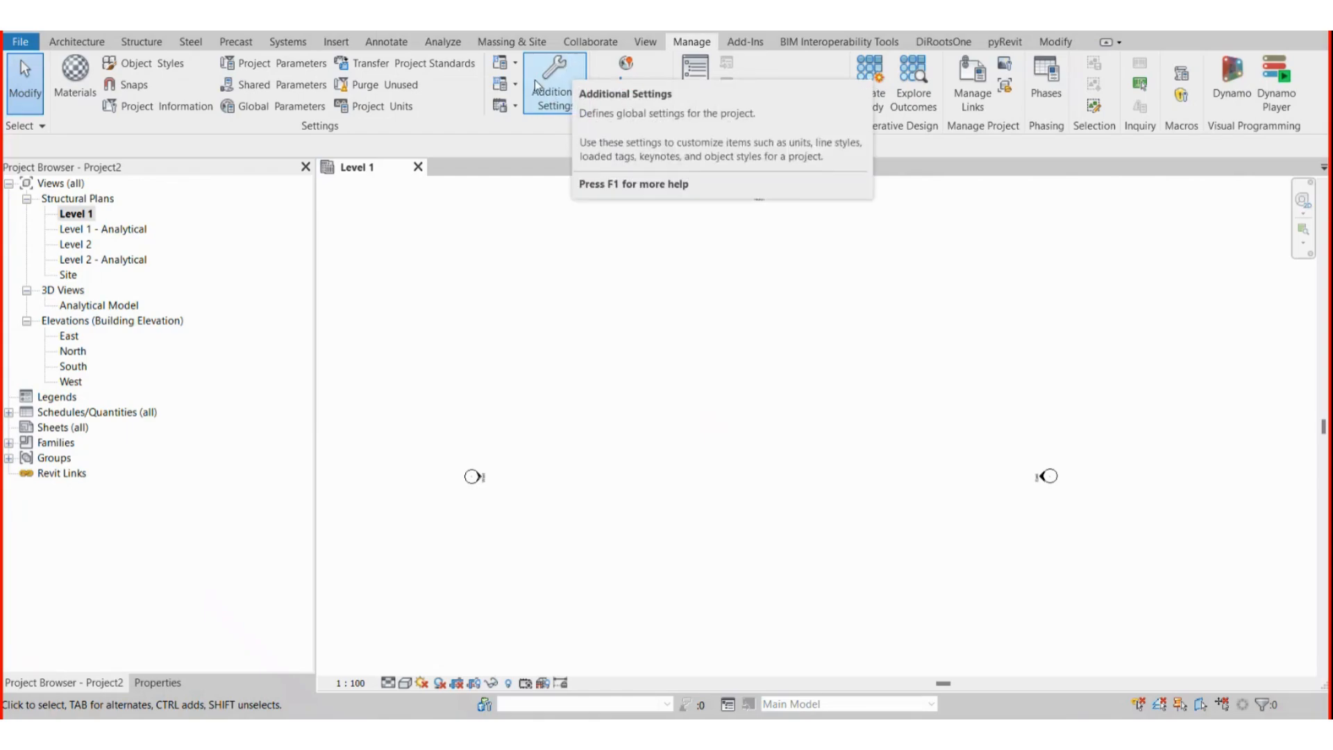
left_click(572, 104)
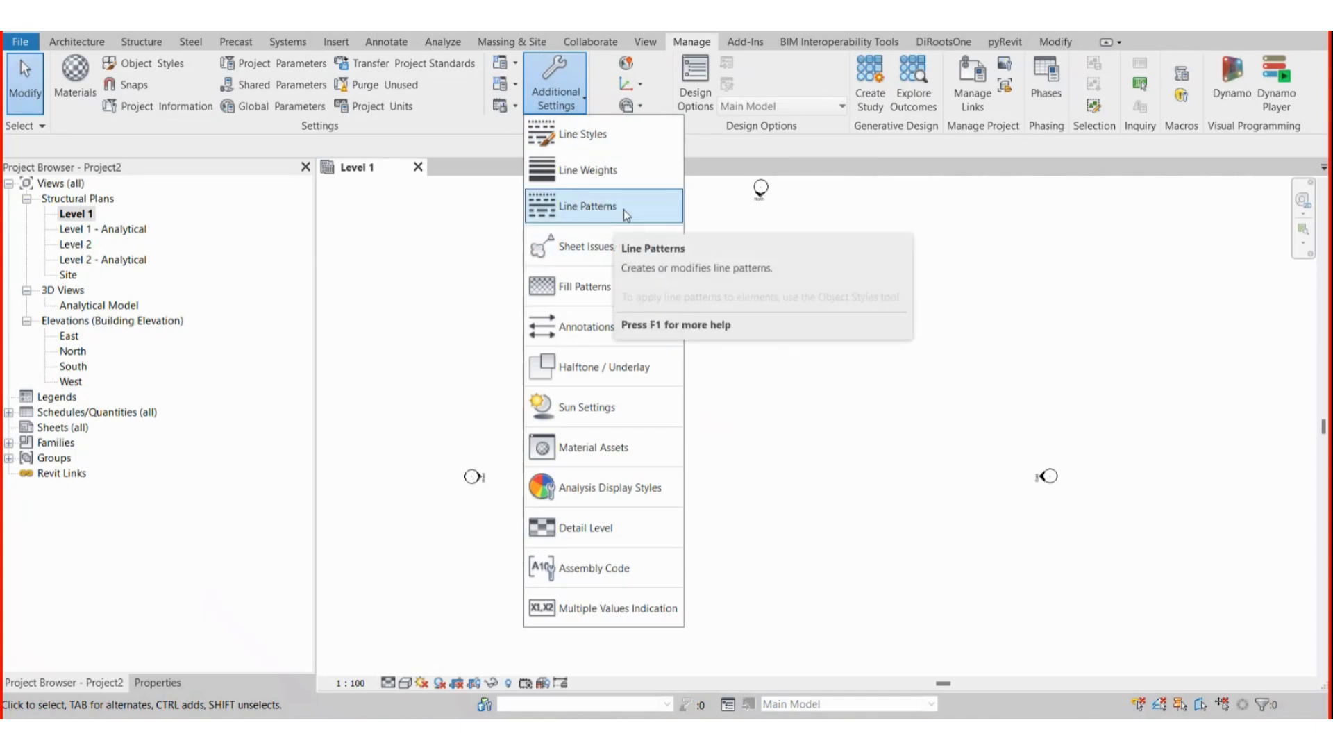
left_click(584, 208)
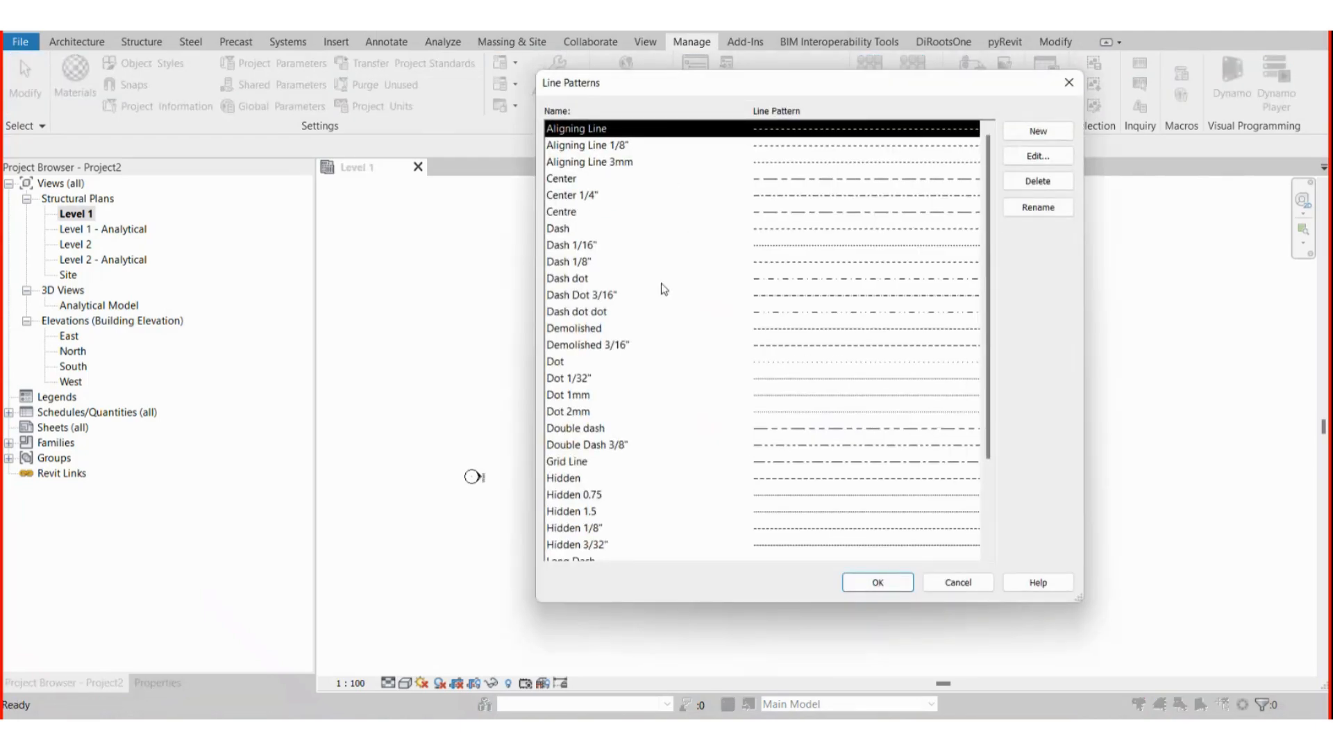
Look through the existing line patterns, including Center, Dash dot and Dot 1/32".
scroll(663, 289, "down", 3)
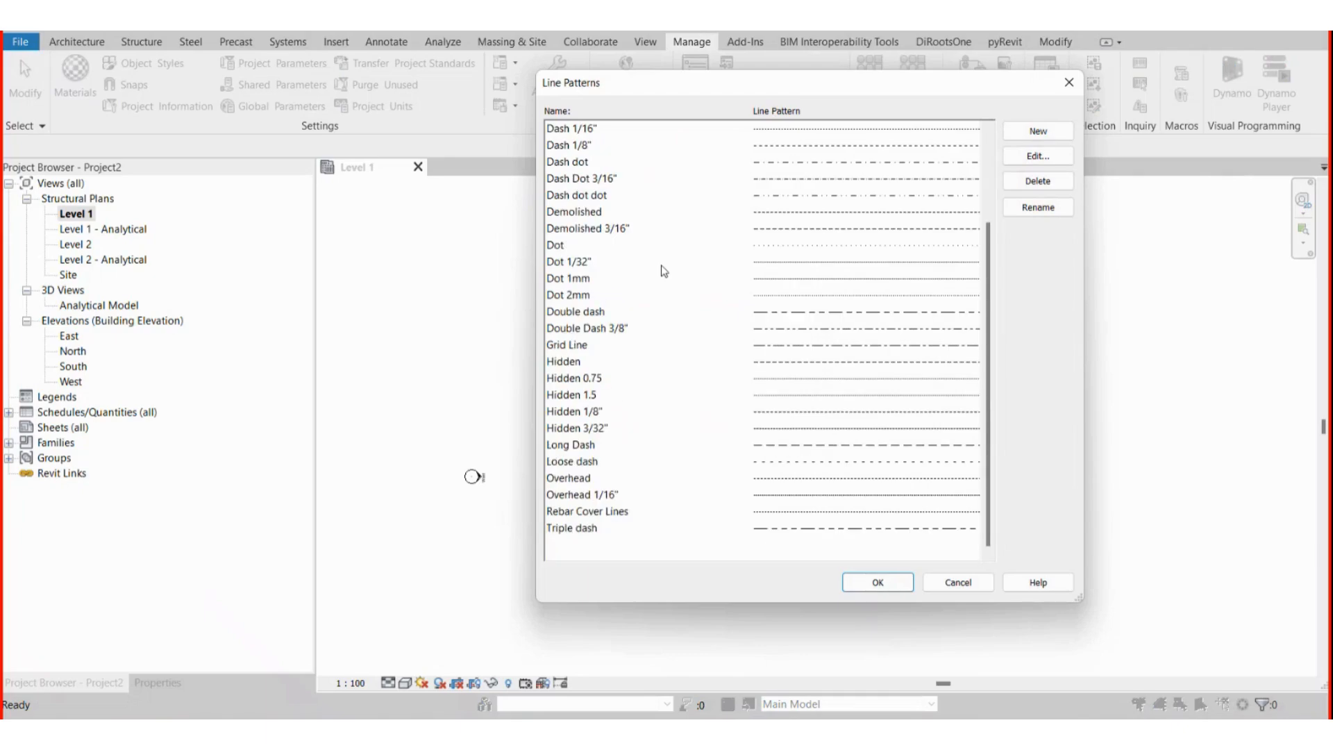
scroll(642, 165, "up", 3)
scroll(624, 161, "down", 3)
scroll(669, 470, "up", 3)
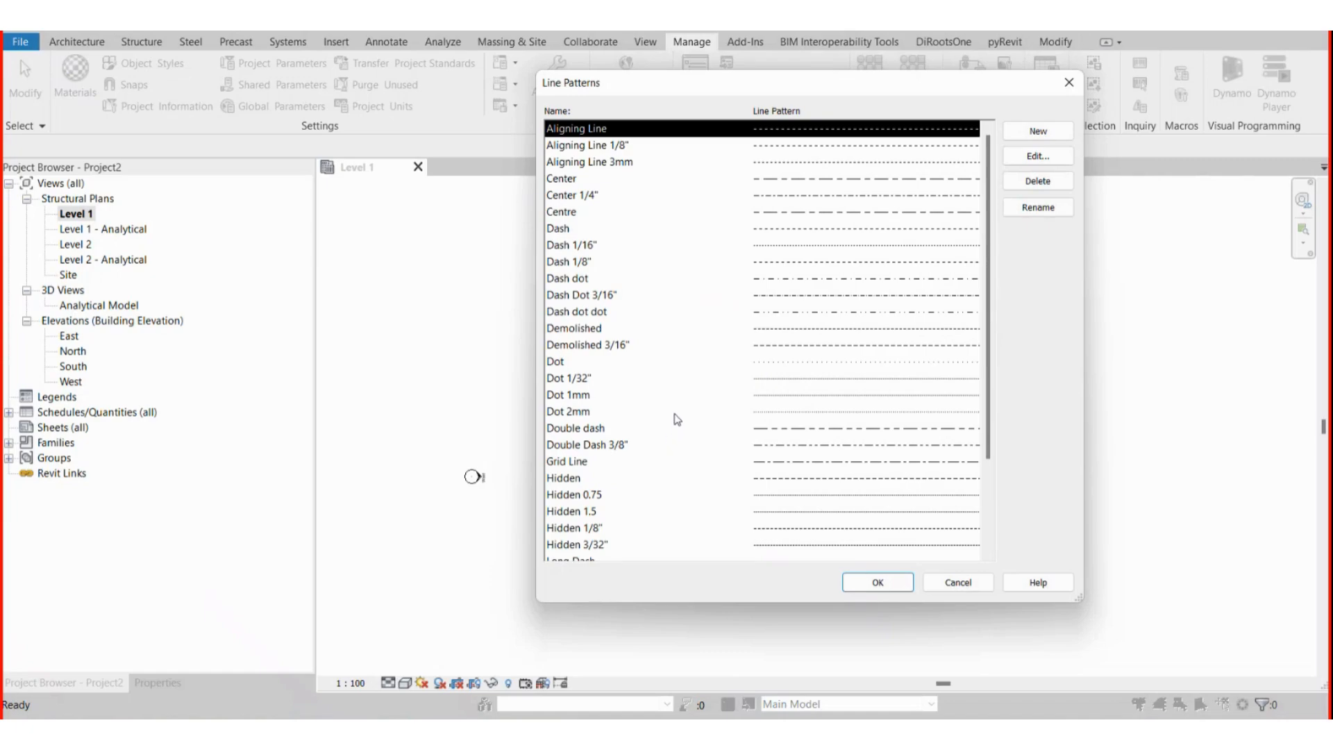
left_click(565, 182)
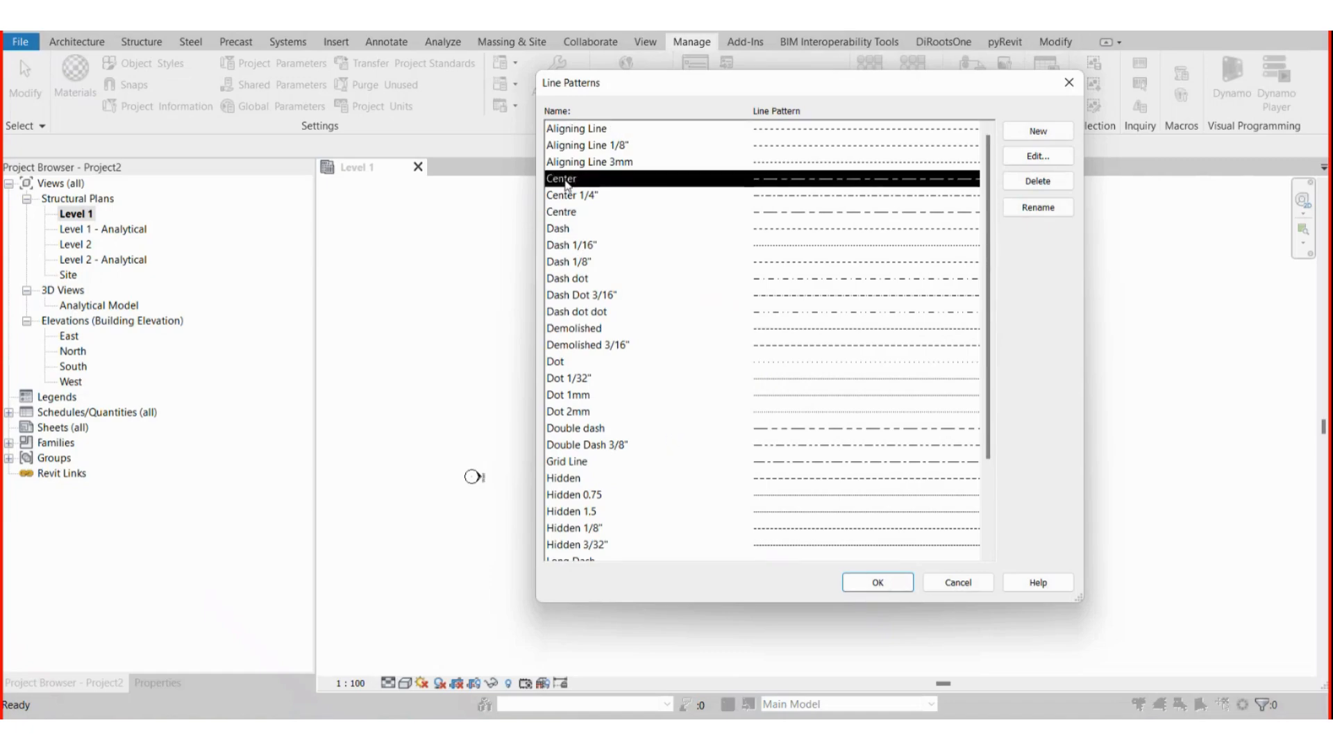
left_click(571, 279)
left_click(583, 379)
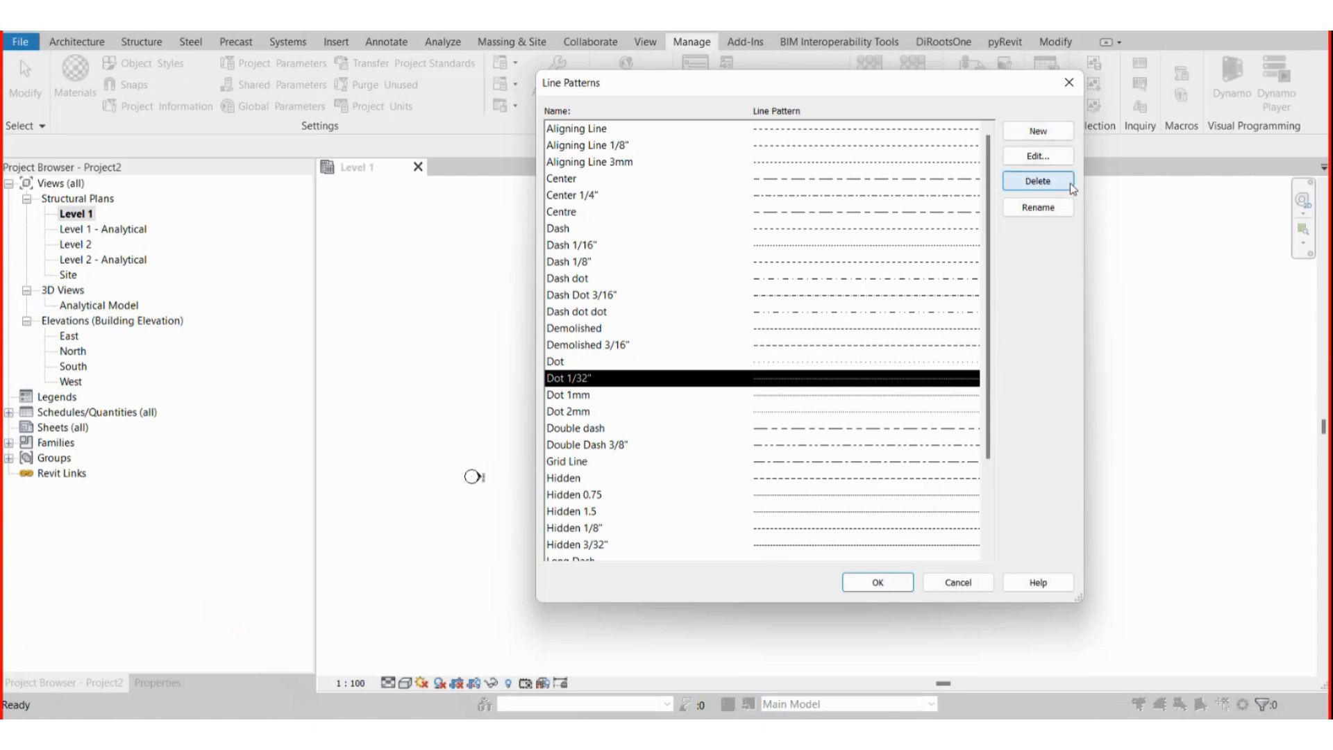
Create a new line pattern named "1. Center Line".
left_click(1044, 135)
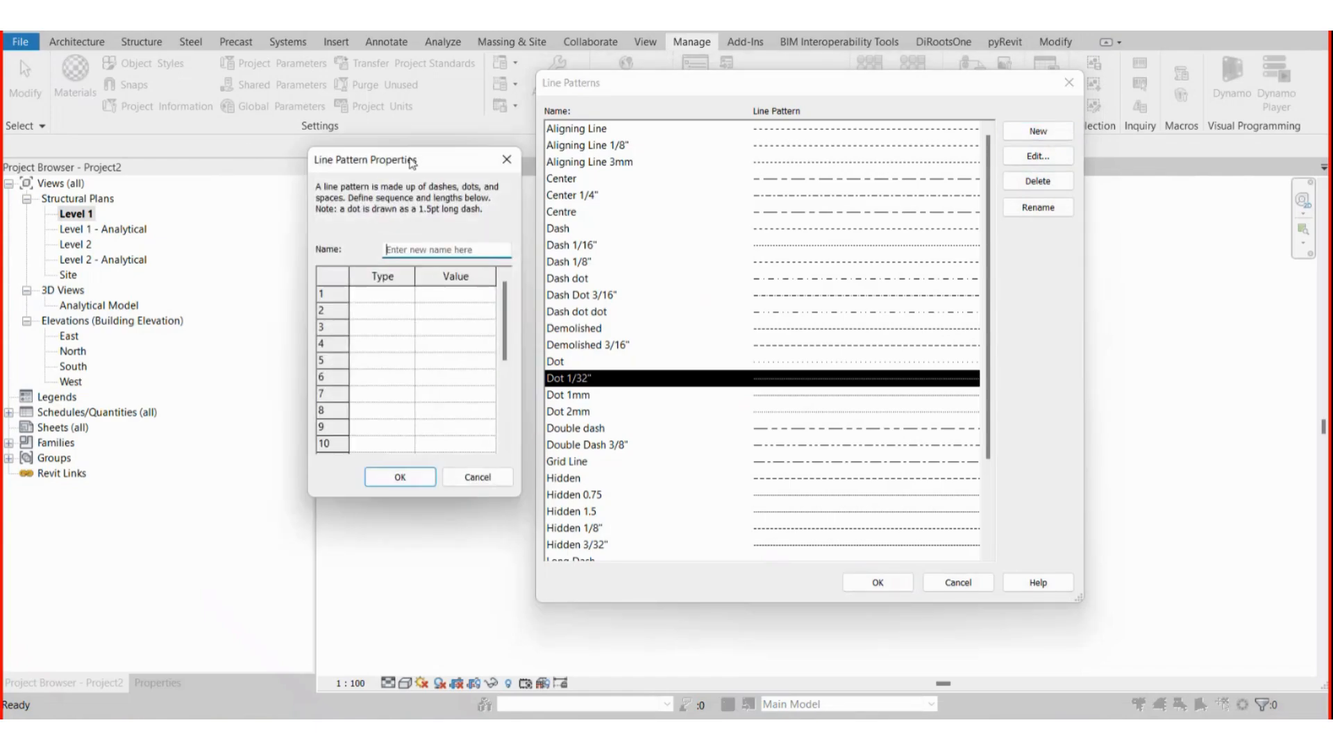
left_click_drag(420, 164, 786, 118)
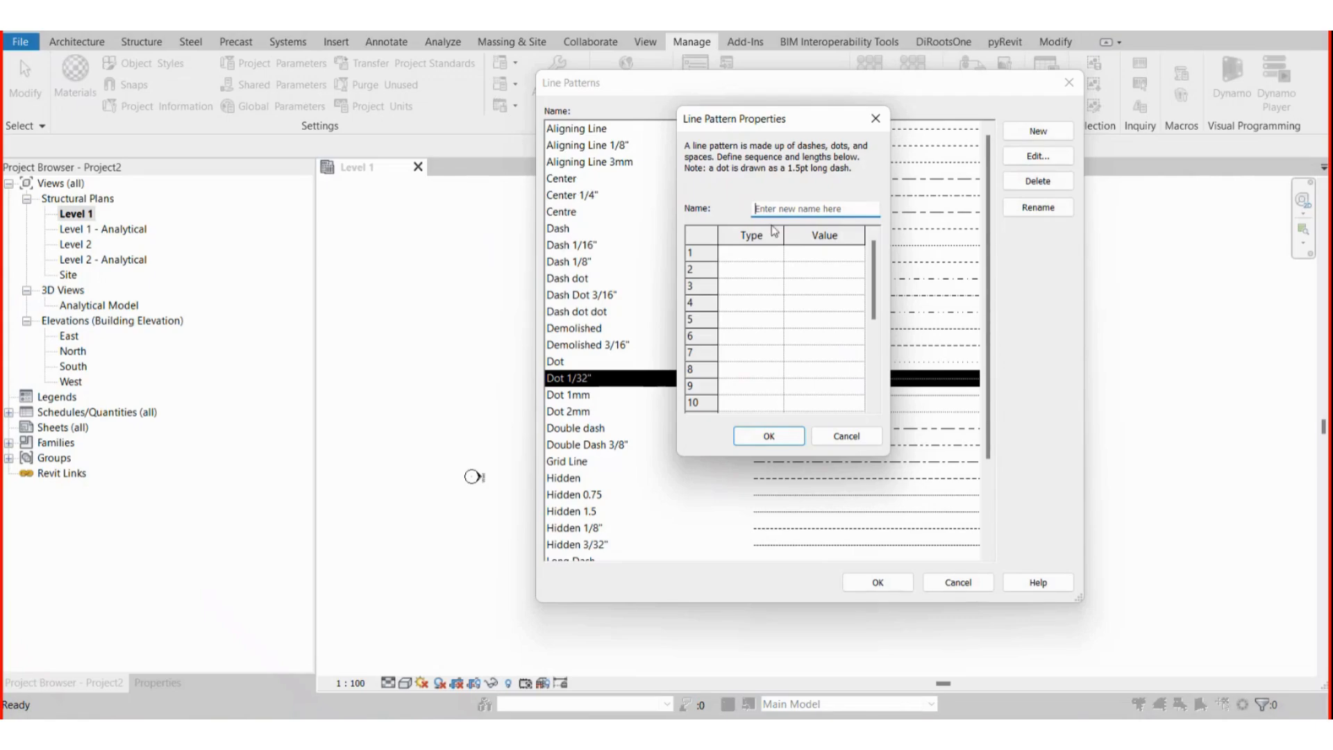
type("1,")
type(" Cen")
type("ter ")
type("Lines")
key("BackSpace")
key("ctrl+a")
key("ctrl+c")
left_click(829, 210)
left_click(761, 236)
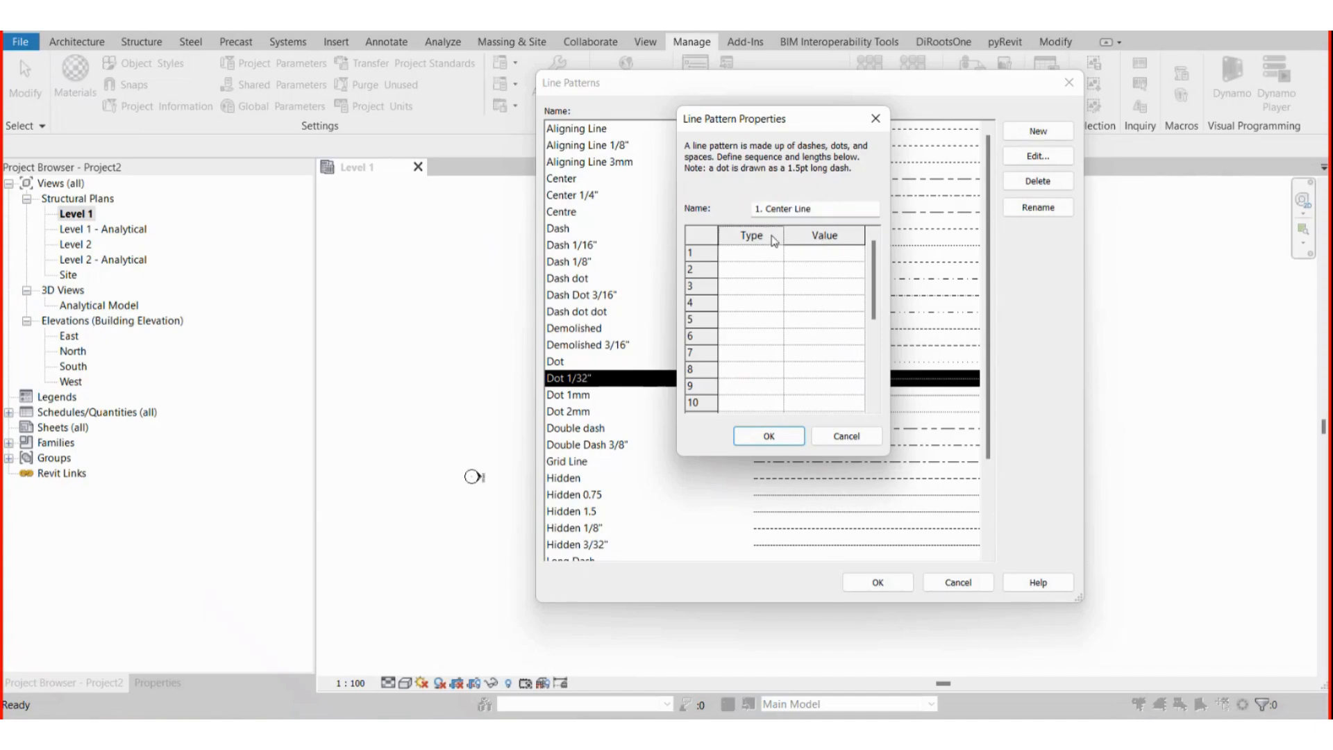
left_click(826, 235)
Define the first four segments of the new pattern as Dash, Space, Dash, Space.
left_click(776, 256)
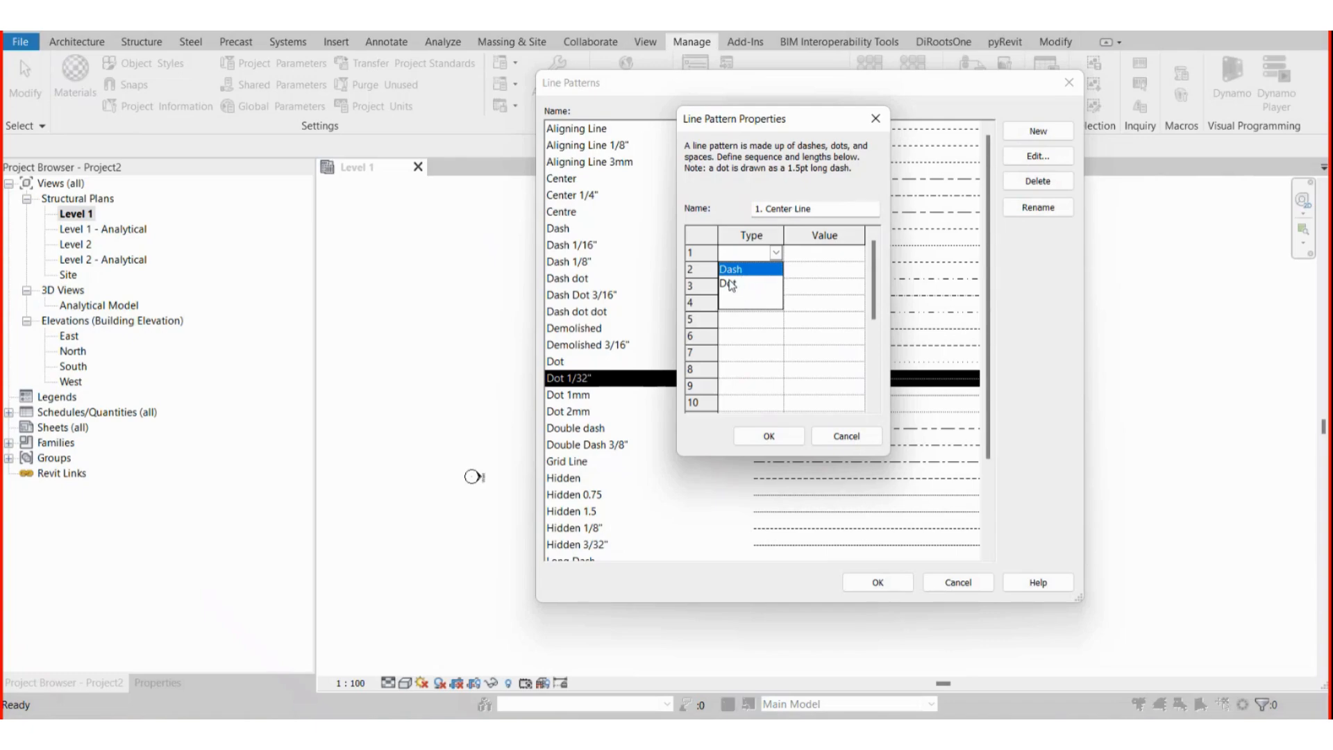
left_click(734, 271)
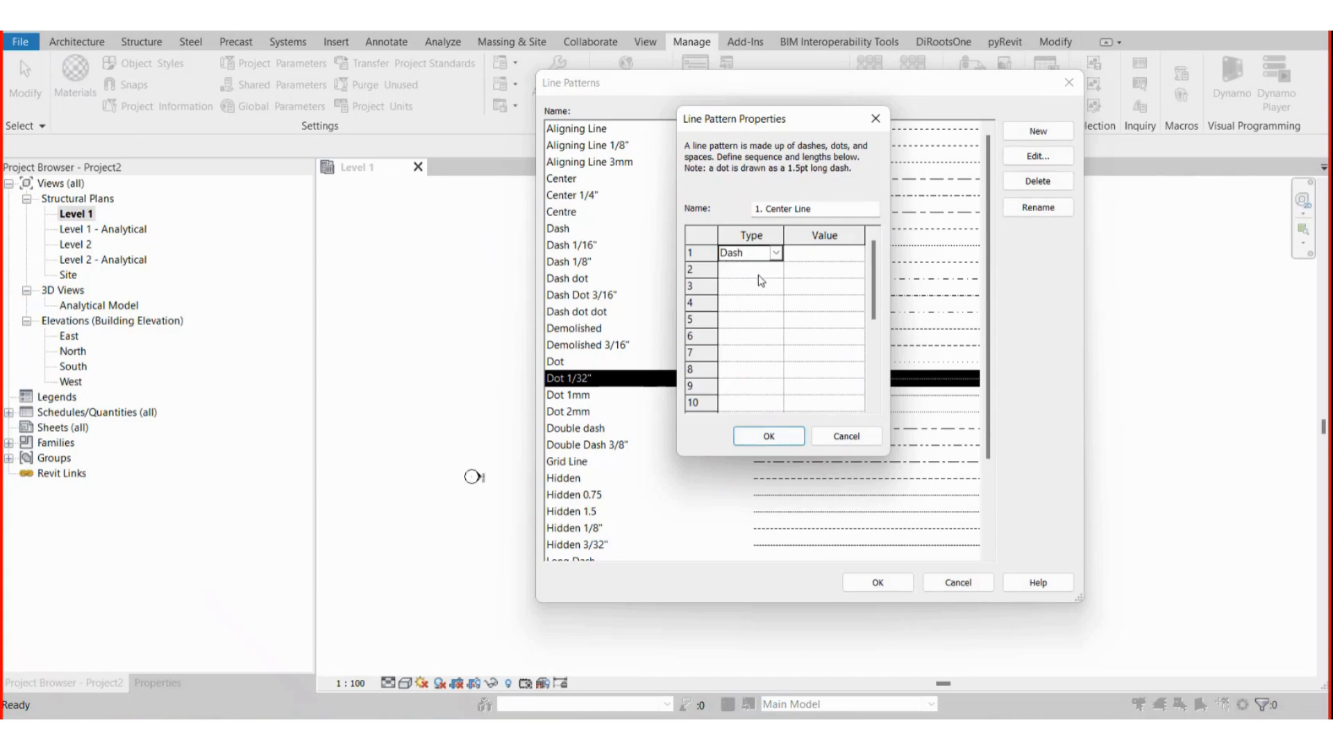
left_click(777, 270)
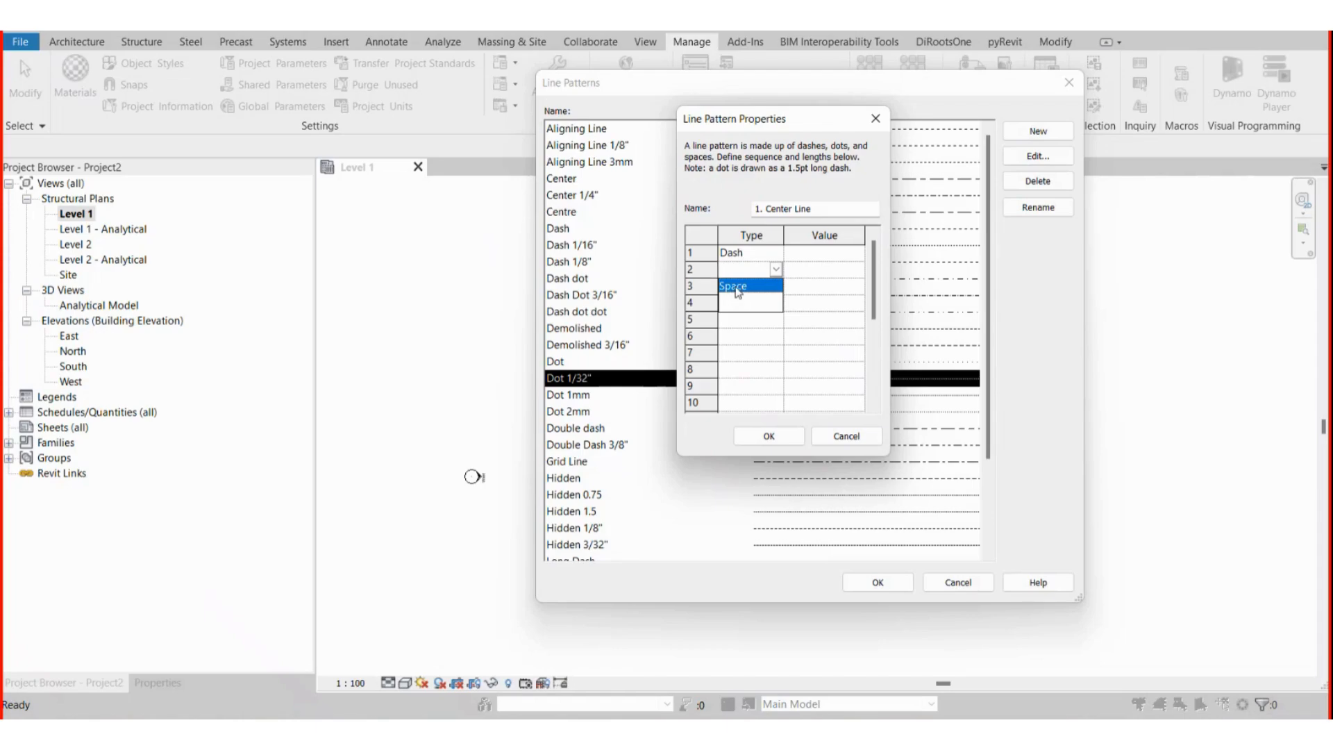
left_click(737, 286)
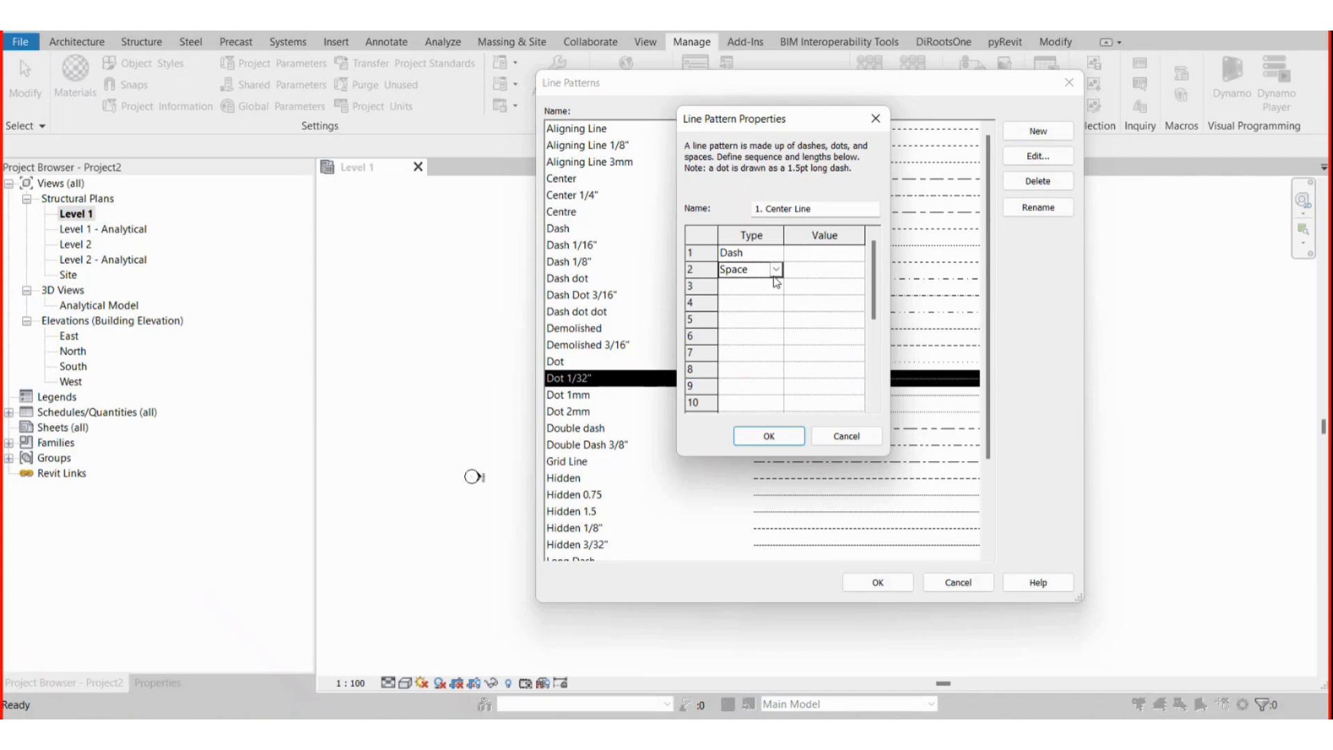
left_click(776, 287)
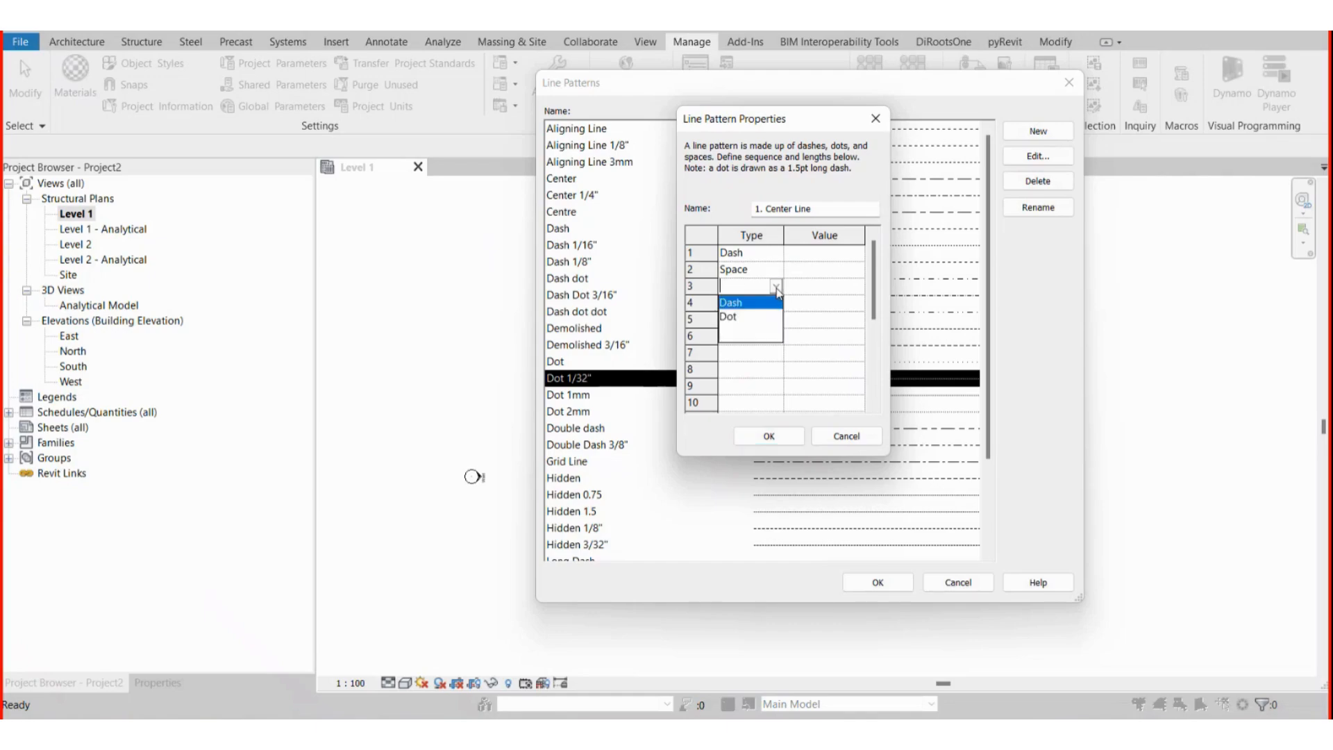
left_click(748, 305)
left_click(776, 303)
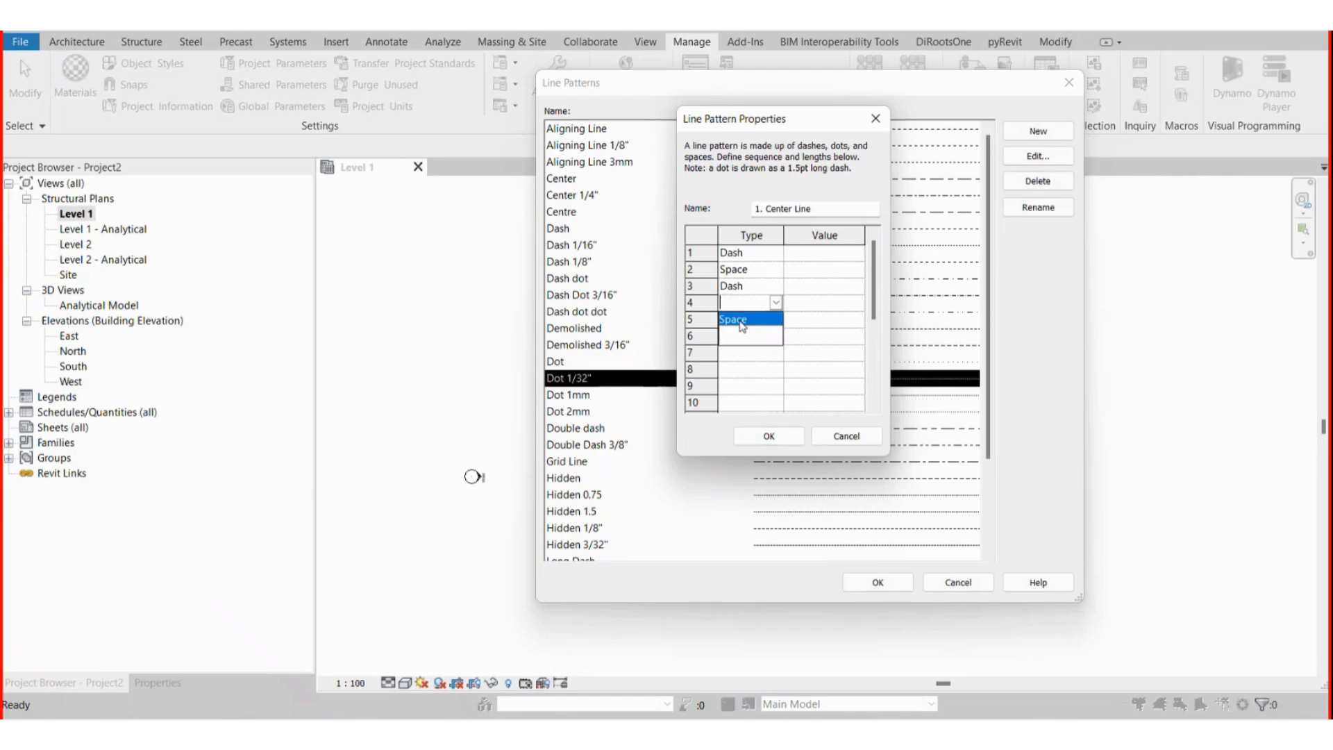
left_click(739, 320)
Set the first dash to 6 mm and the first space to 4.2 mm.
left_click(787, 258)
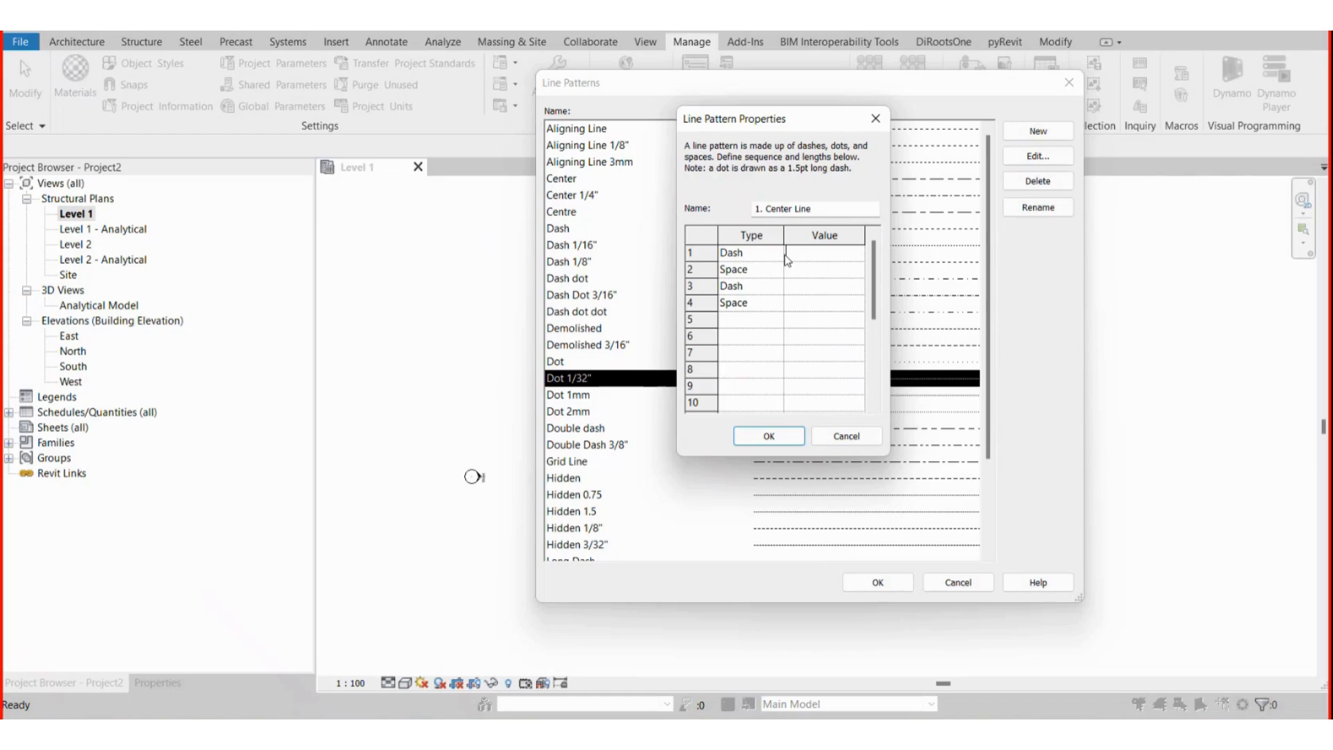
type("6")
left_click(815, 276)
left_click_drag(791, 126, 436, 113)
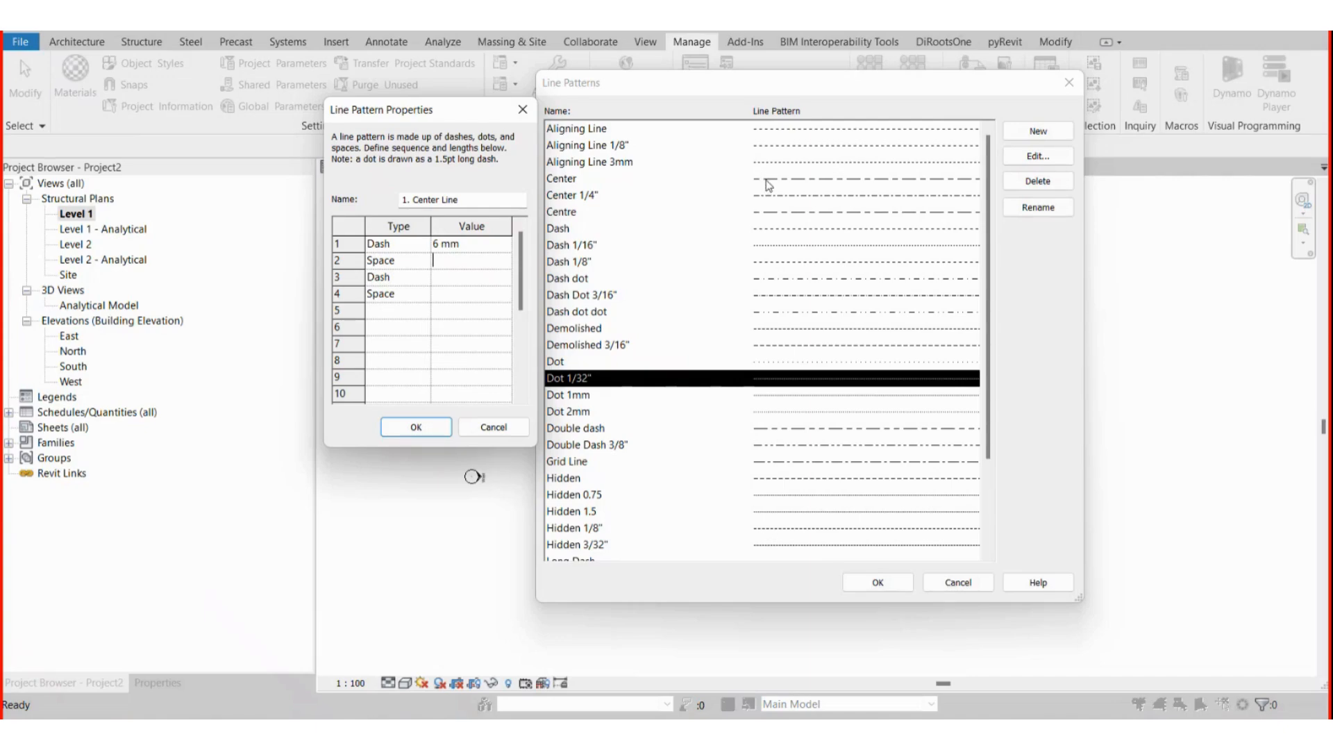
type("4")
left_click(467, 279)
left_click(438, 259)
type(".2")
Set the second dash to 14 mm and the second space to 4.2 mm, and save the line pattern.
left_click(458, 280)
type("14")
left_click(458, 299)
left_click(458, 260)
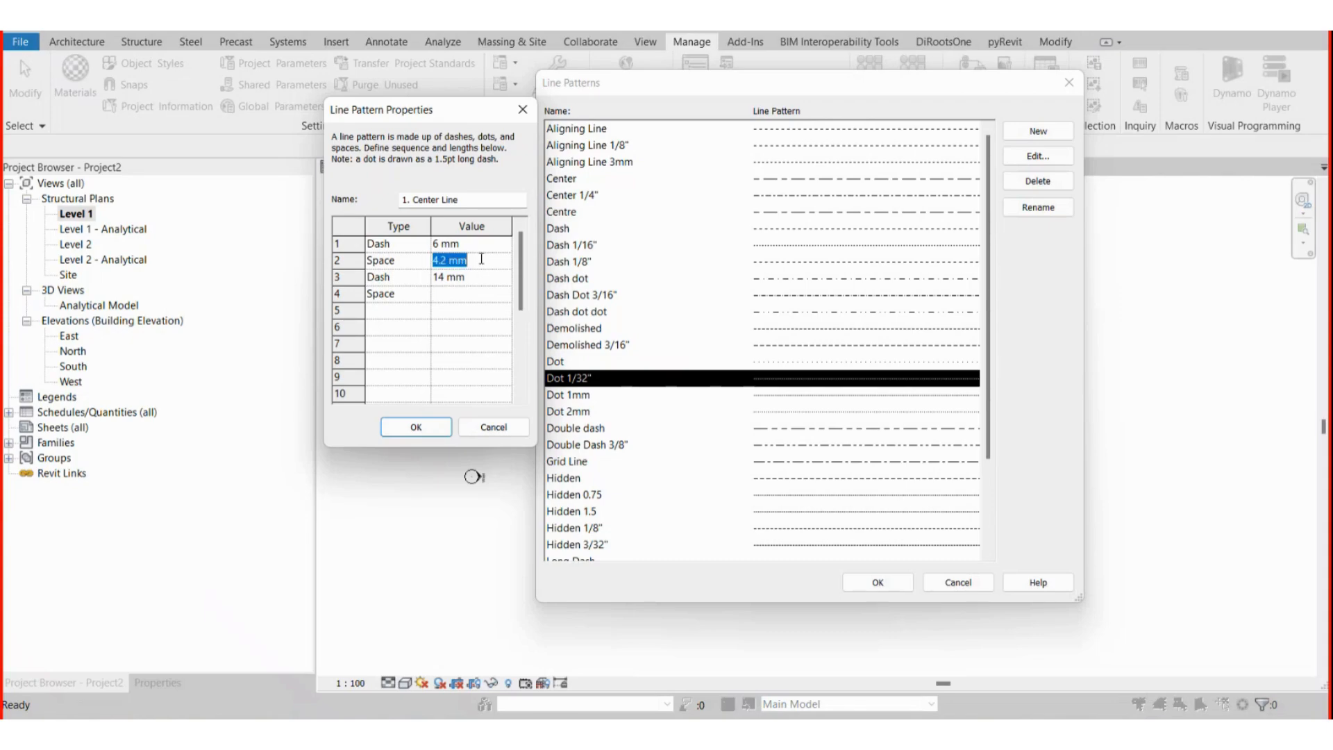
left_click(447, 298)
type("4.2")
left_click(480, 321)
scroll(398, 381, "down", 3)
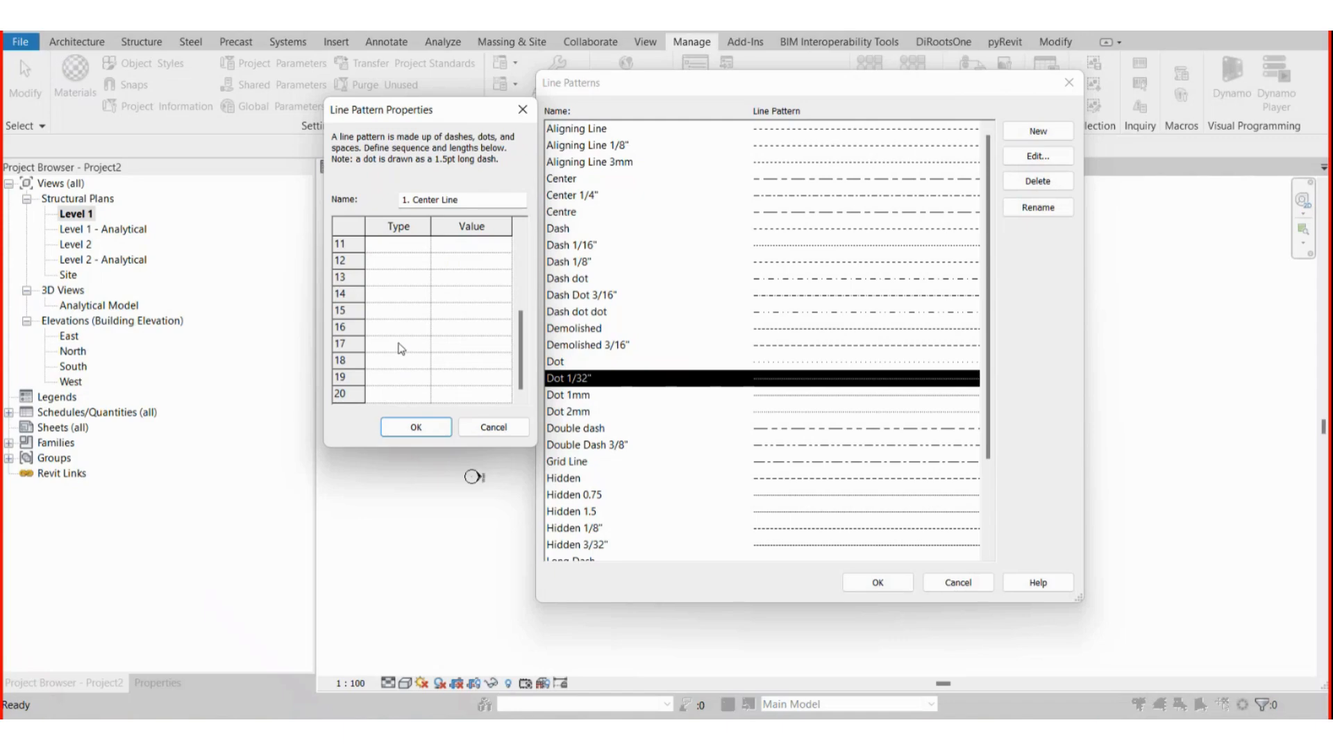
scroll(402, 361, "up", 3)
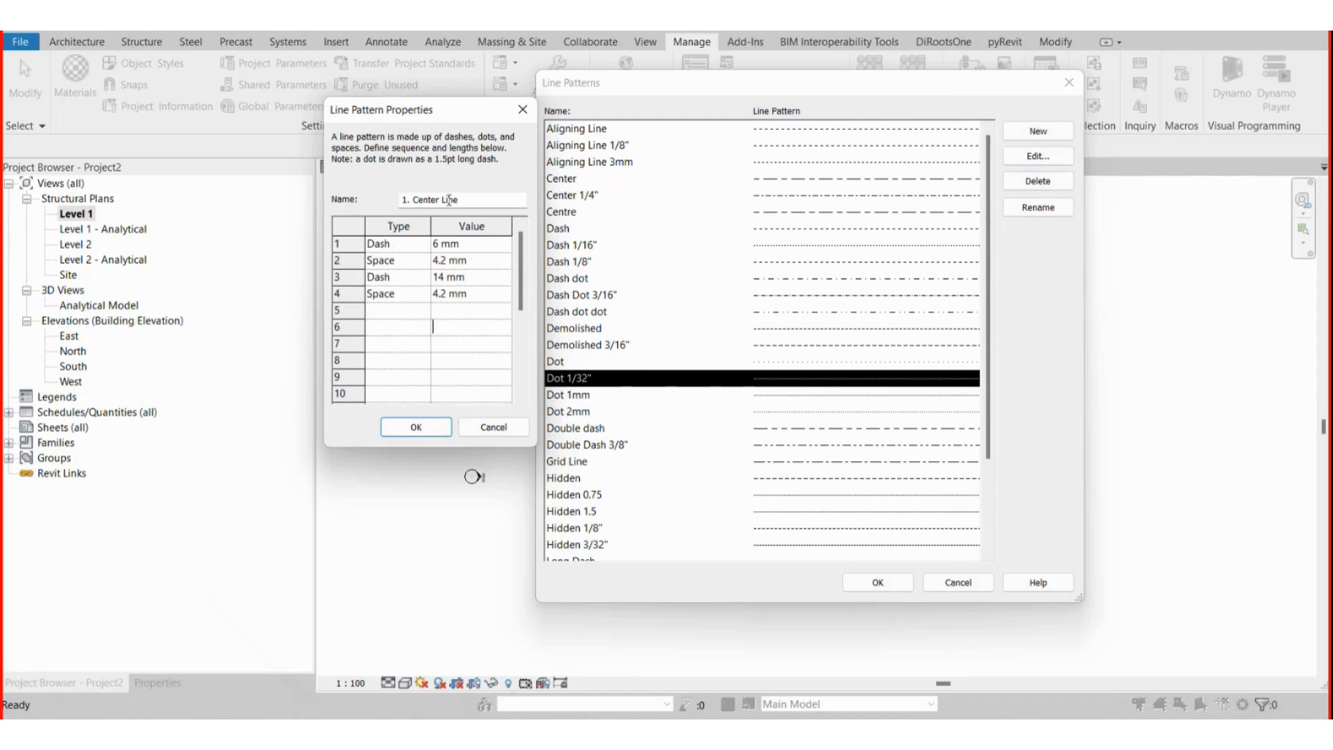
left_click(416, 427)
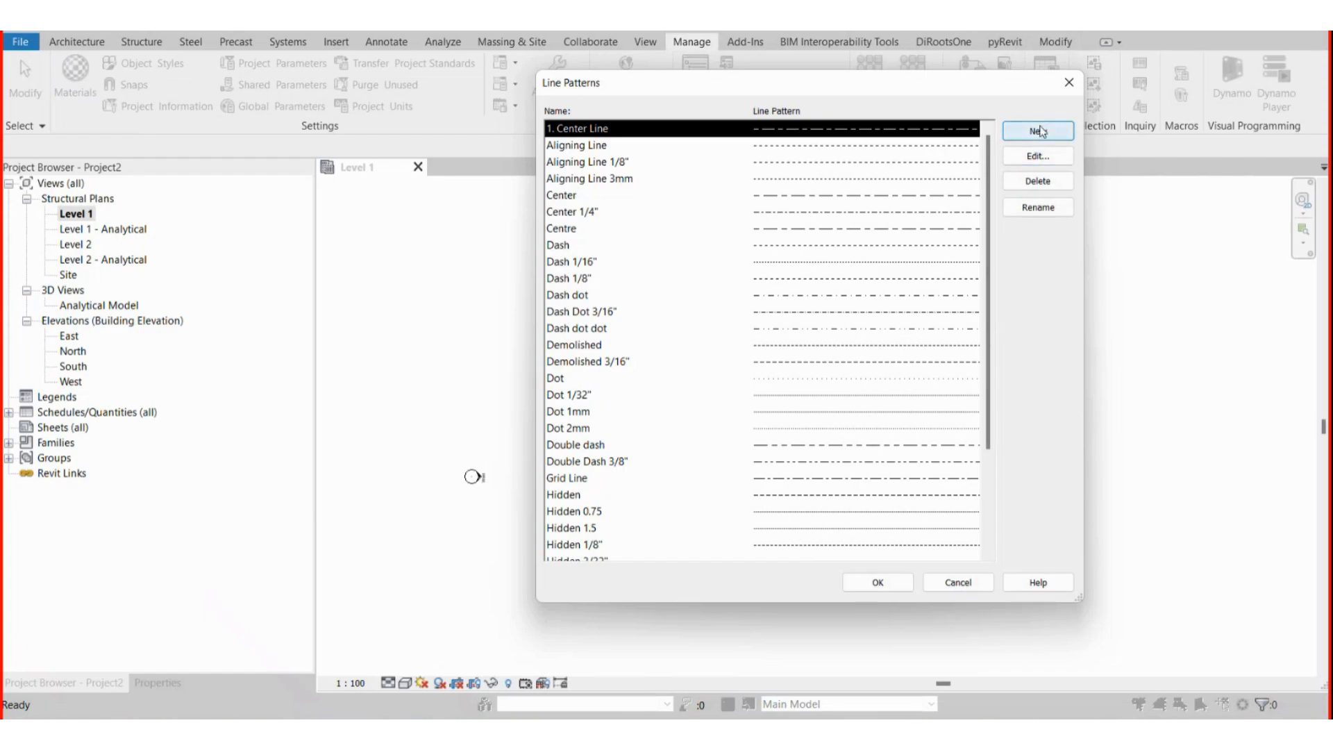
left_click(890, 583)
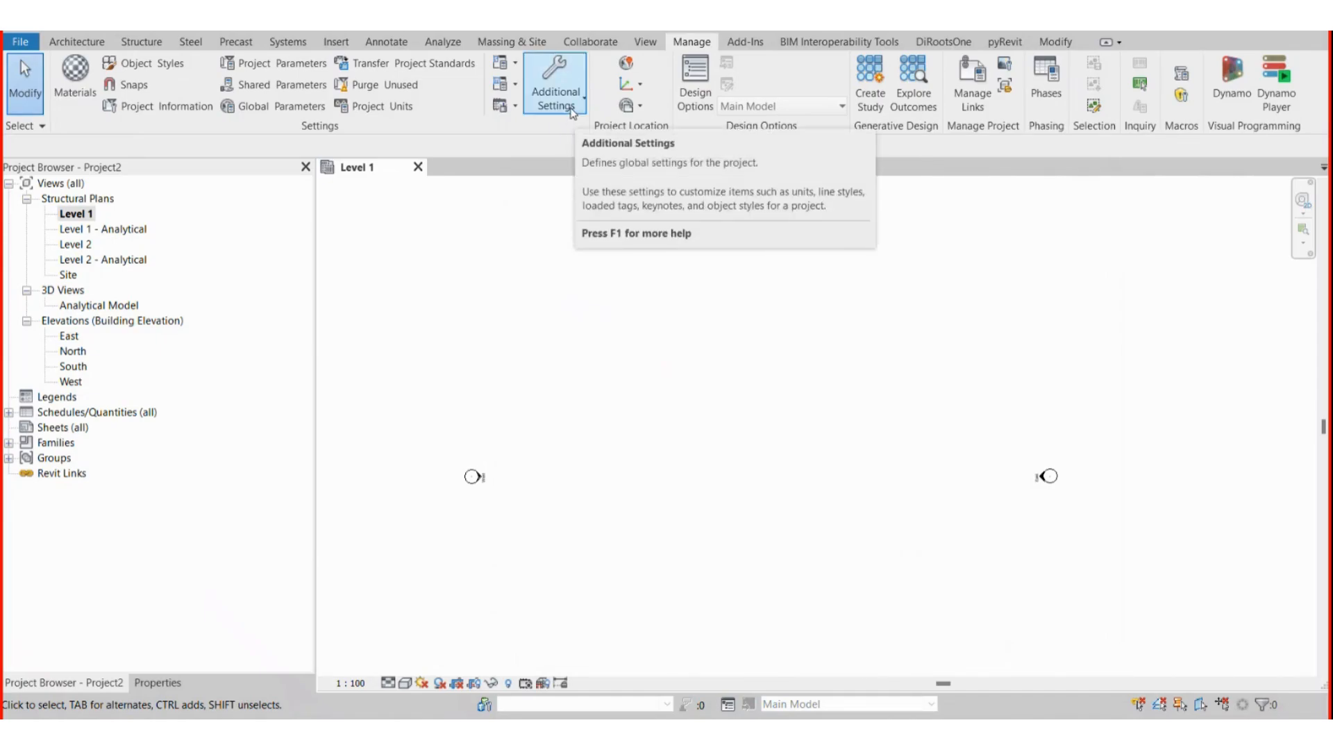
Create another new line pattern named "2. Center Line (small)".
left_click(557, 99)
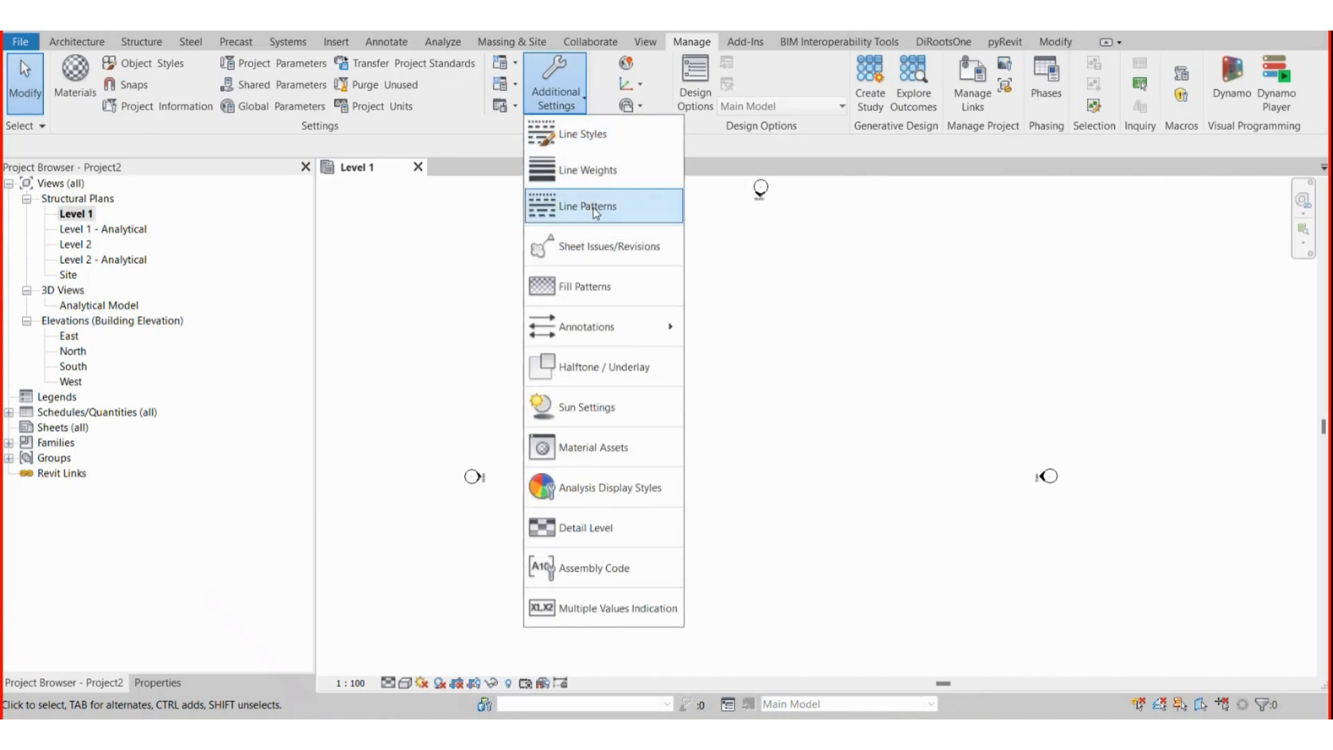
left_click(595, 208)
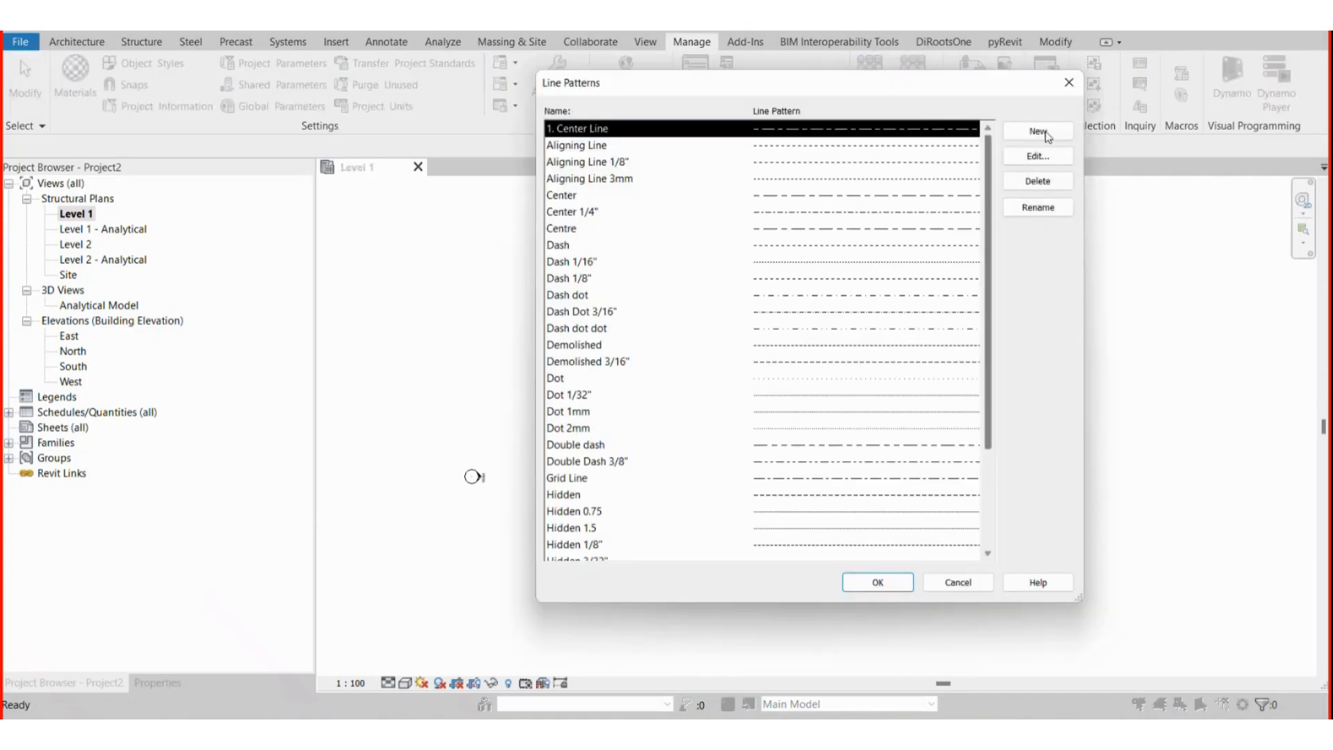
left_click(1048, 133)
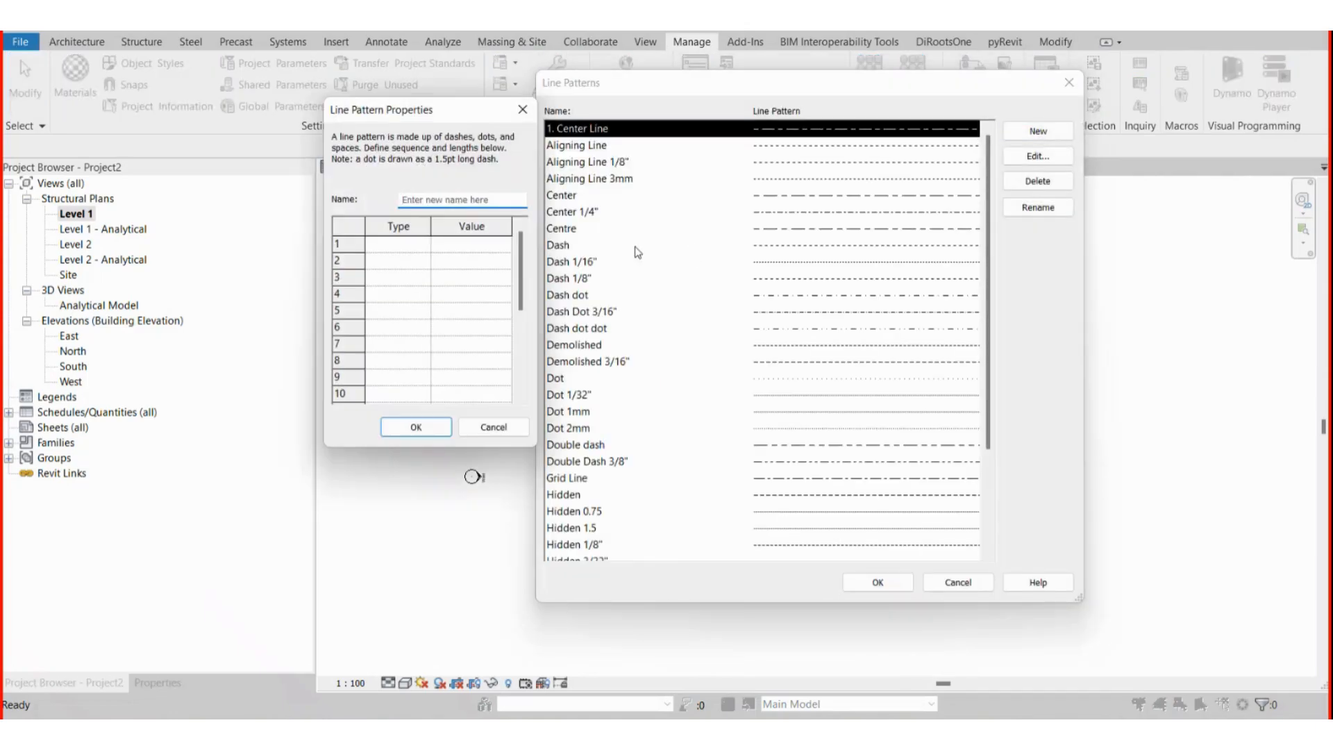
key("ctrl+v")
left_click_drag(407, 201, 403, 201)
type("2")
type(".")
left_click(476, 199)
type("(small)")
Define the first four segments of the small center line pattern as Dash, Space, Dash, Space.
left_click(397, 244)
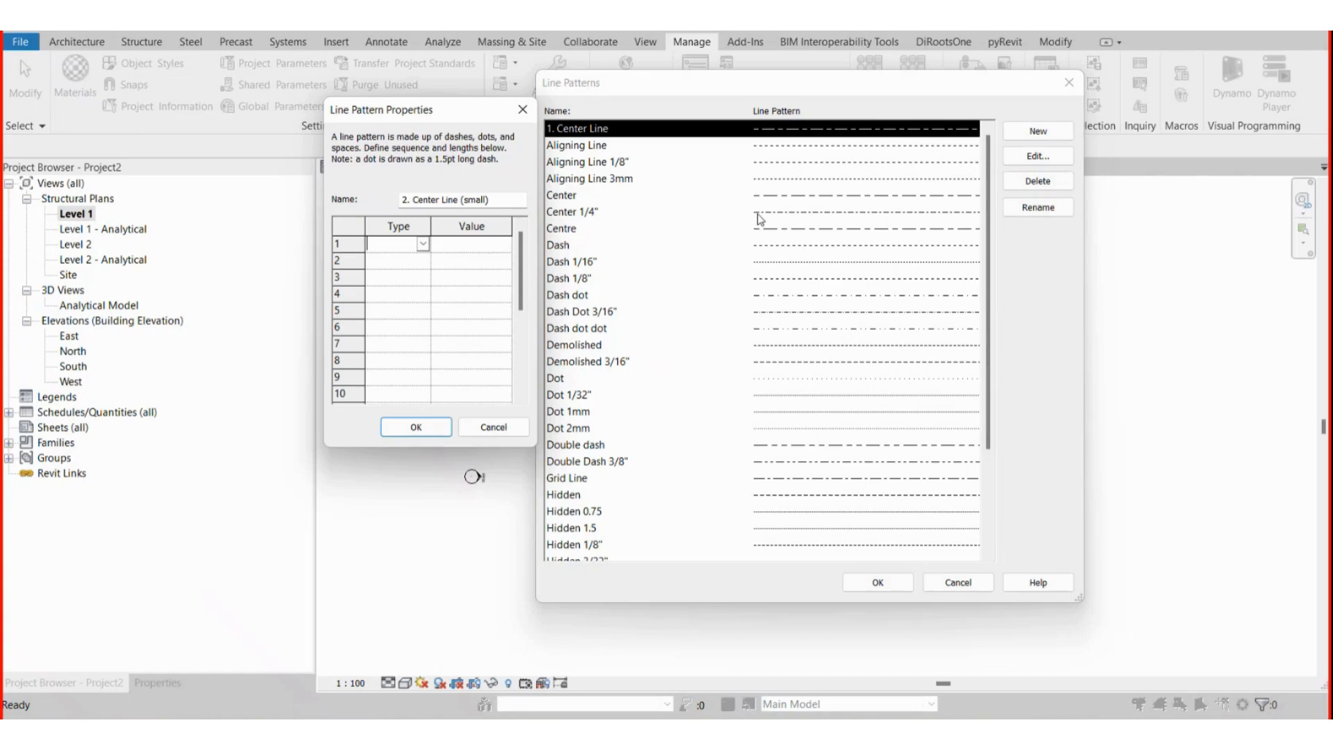
left_click(424, 244)
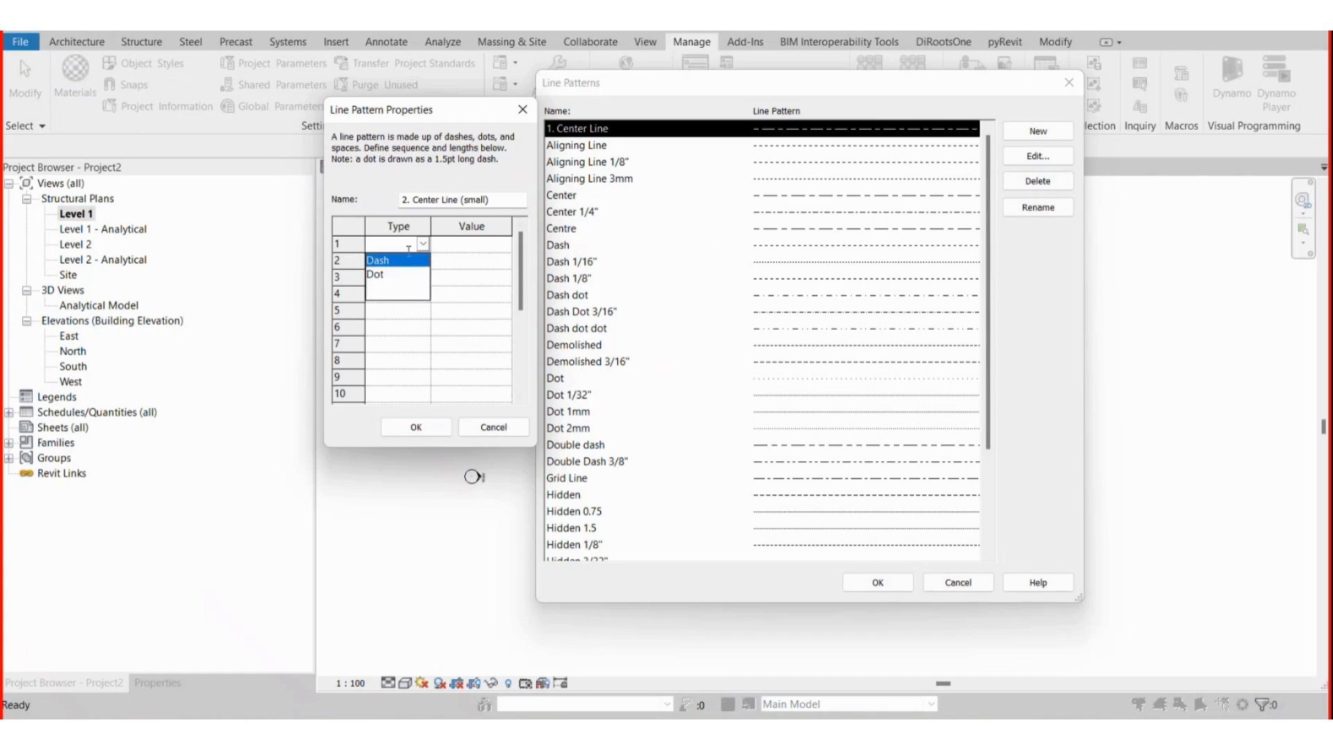
left_click(394, 261)
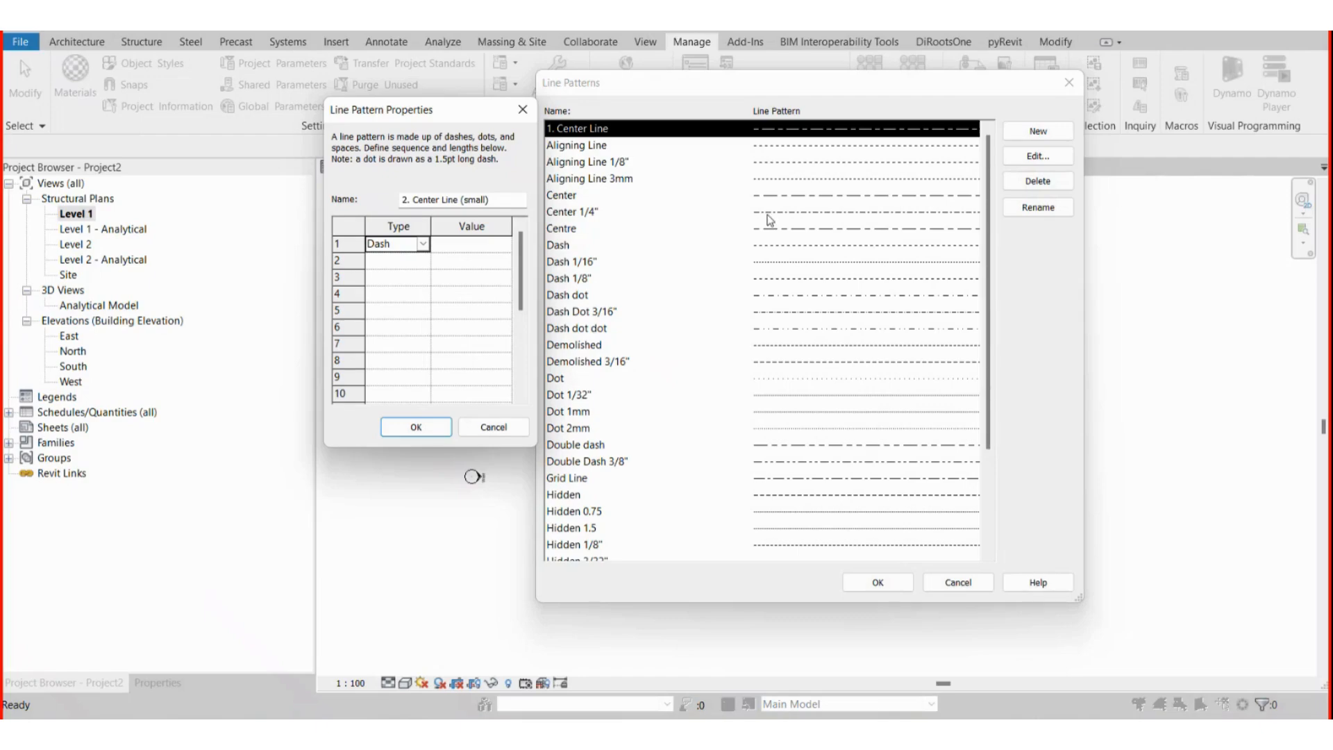
left_click(425, 262)
left_click(423, 262)
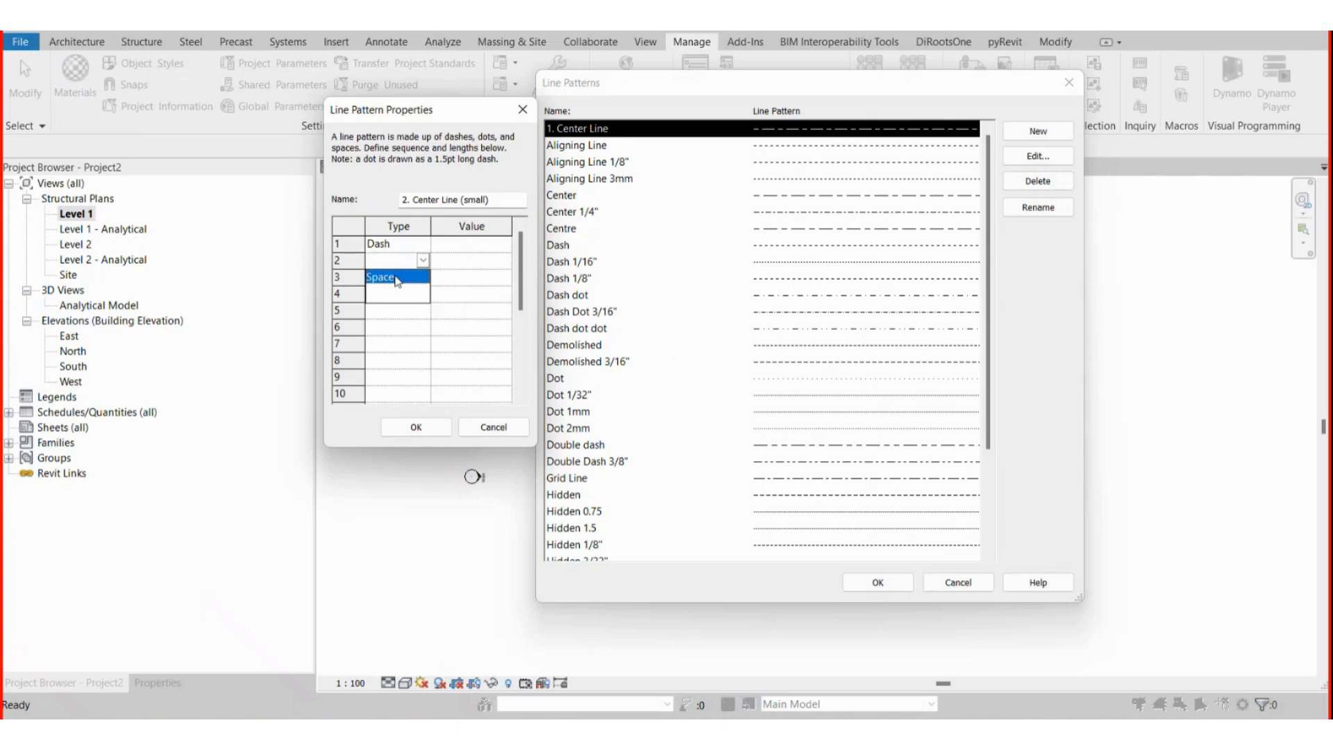
left_click(397, 278)
left_click(423, 277)
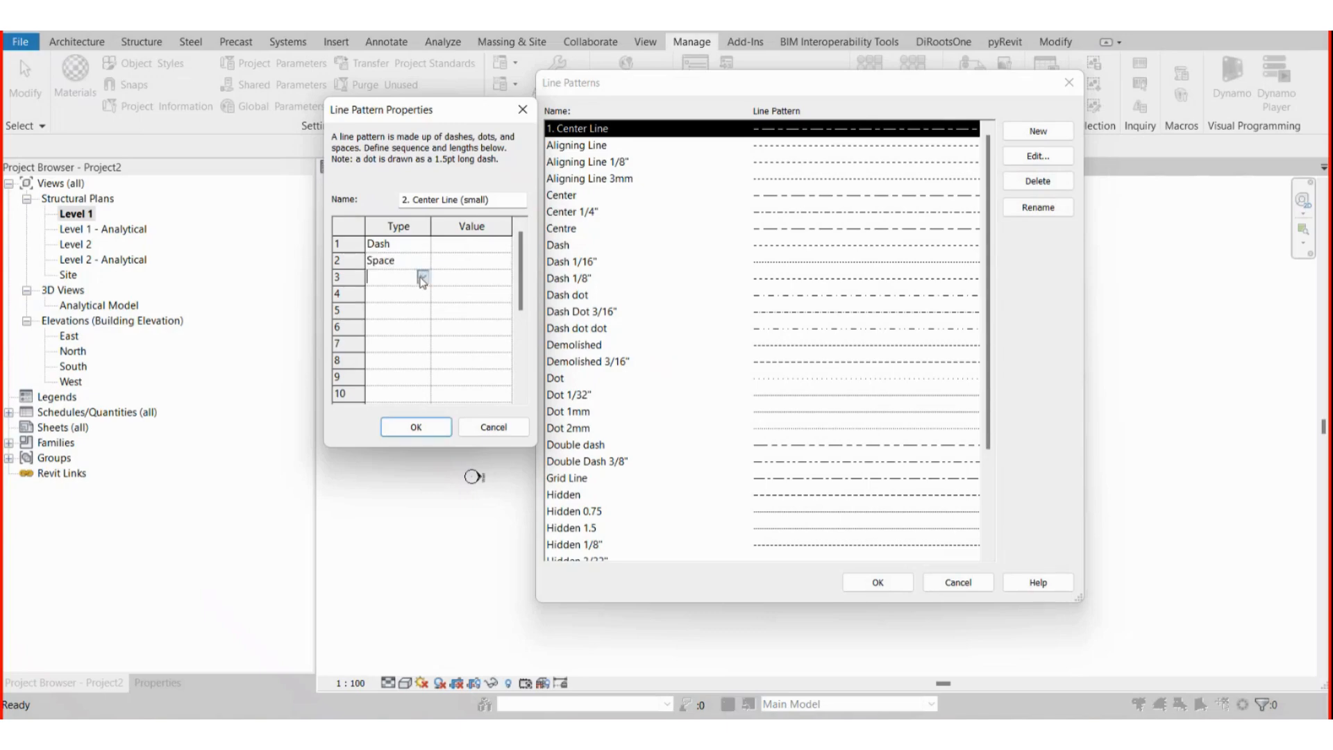
left_click(423, 277)
left_click(399, 293)
left_click(406, 299)
left_click(396, 310)
Set the first dash to 6 mm and the remaining space, dash and space to 2 mm each, and save the pattern.
left_click(475, 243)
type("6")
left_click(456, 264)
type("2")
left_click(458, 279)
type("2")
left_click(450, 294)
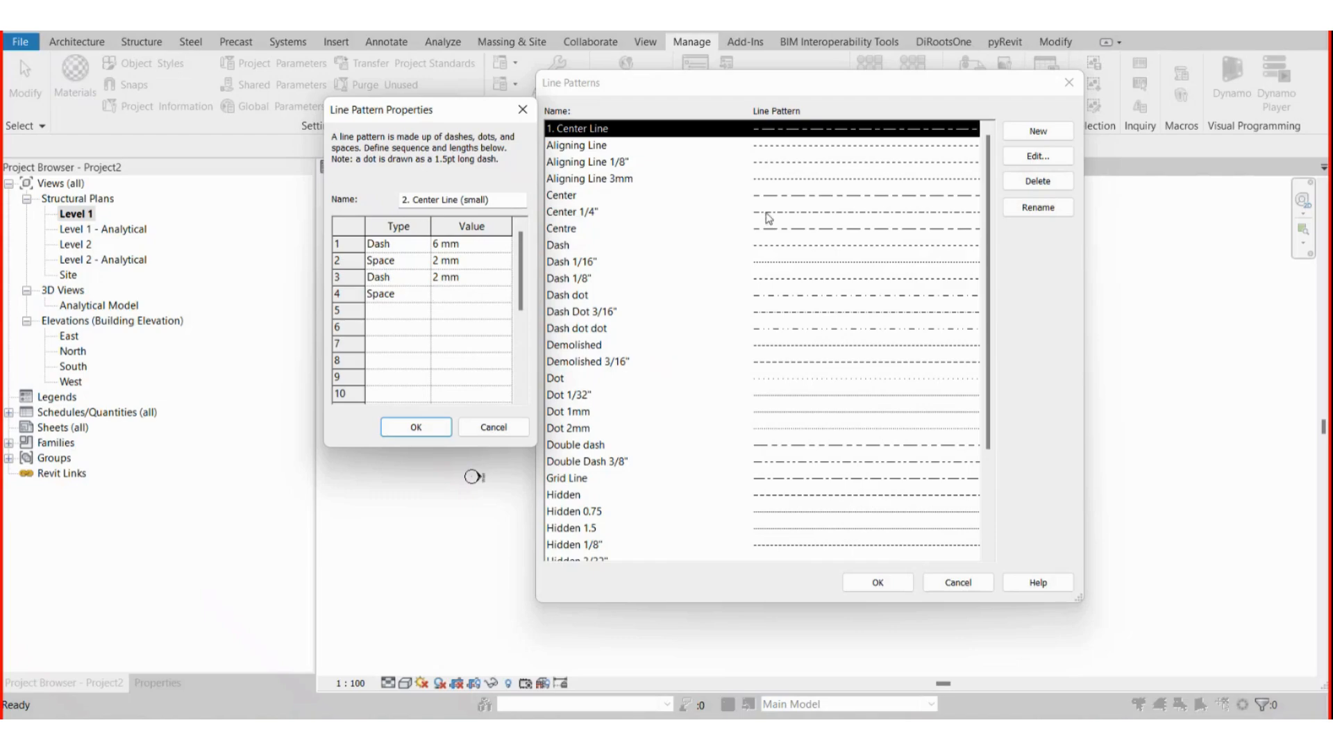
type("2")
key("Return")
left_click(416, 427)
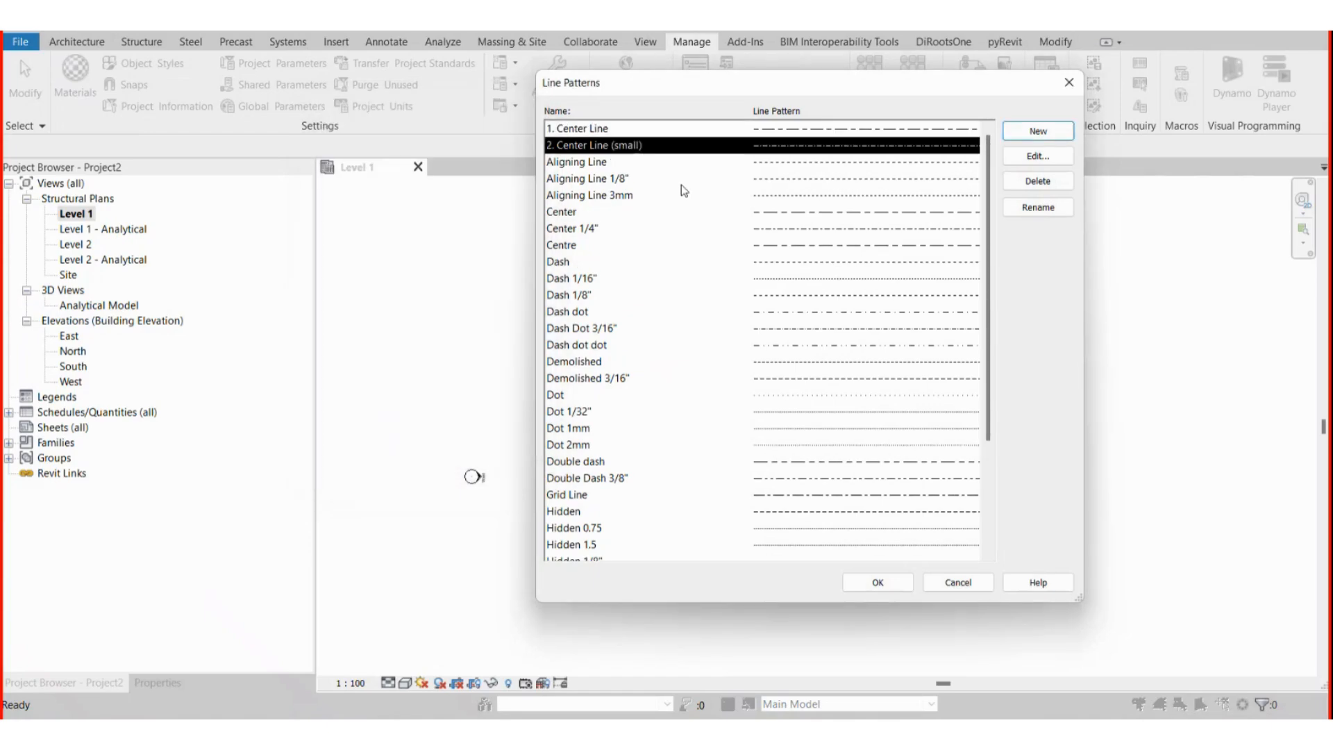
Compare the two center line patterns with the existing Dash dot pattern, and create a new line pattern named "3.Dash Dot".
left_click(585, 129)
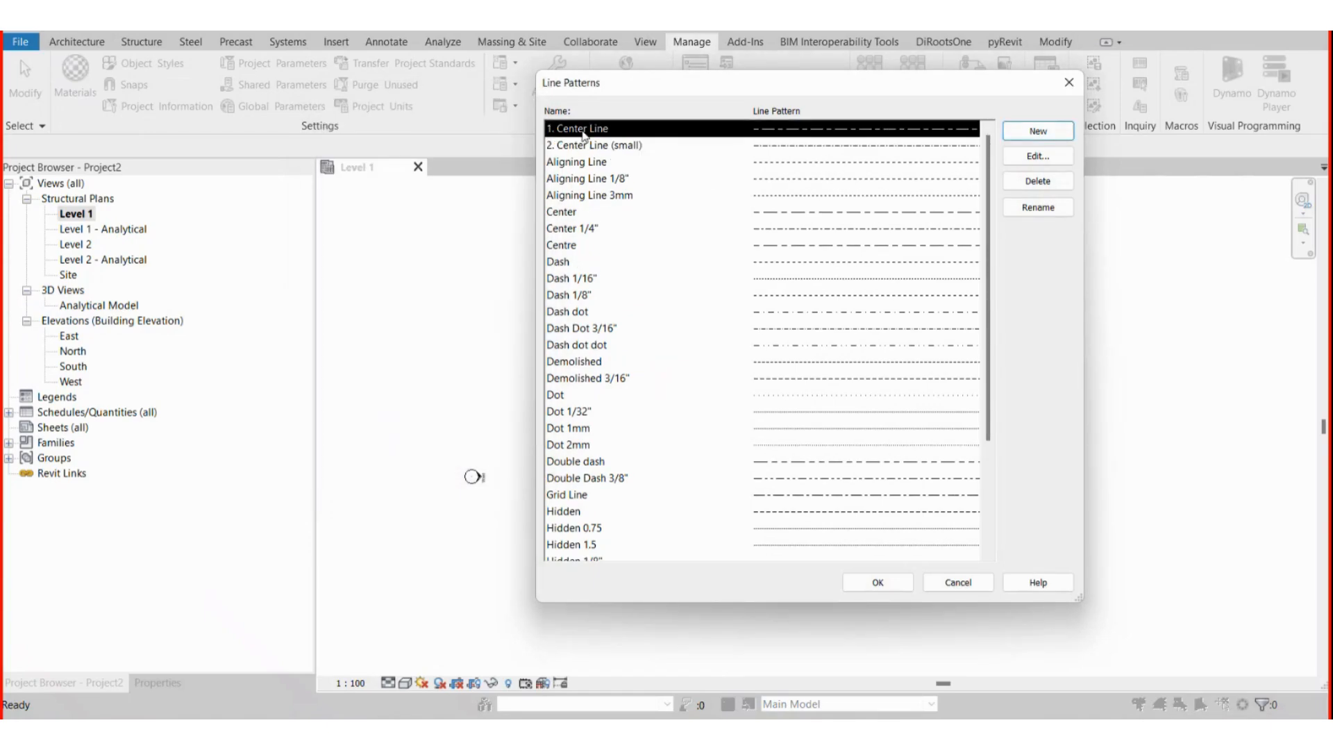
left_click(797, 146)
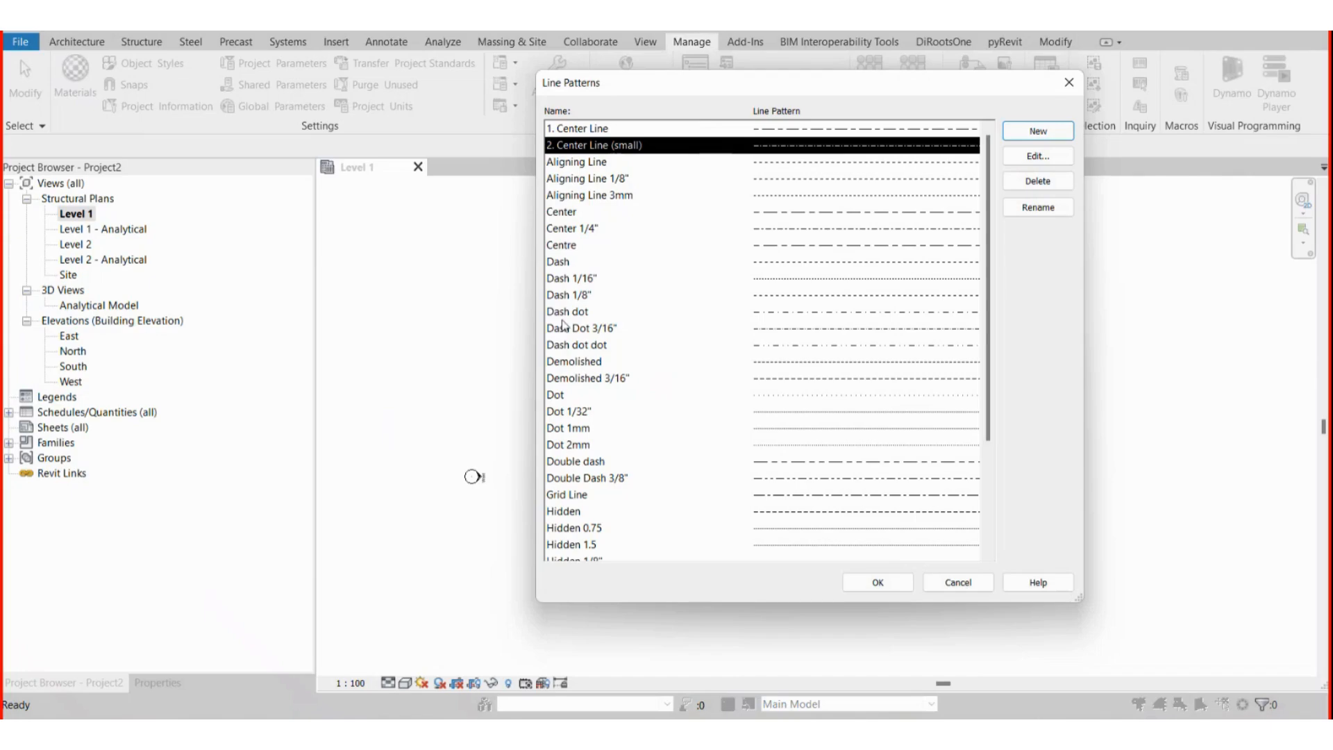
left_click(770, 313)
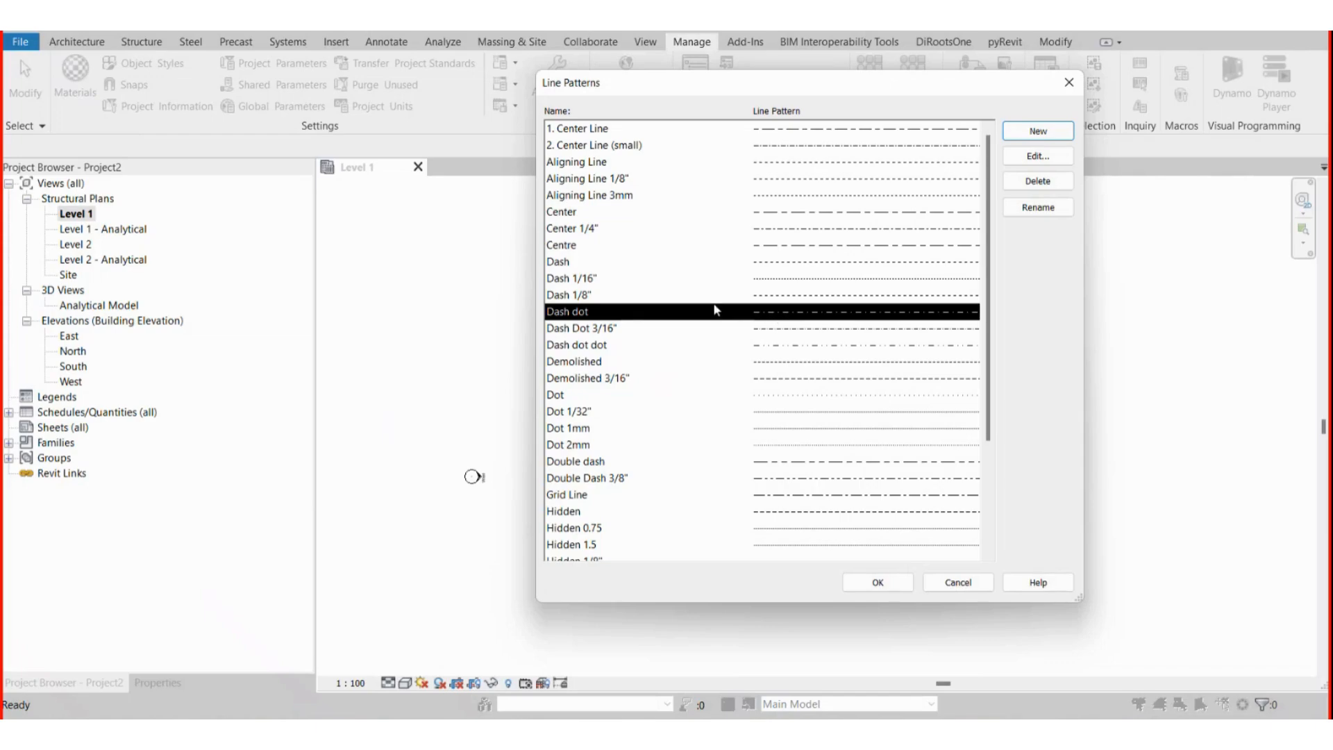
left_click(1037, 133)
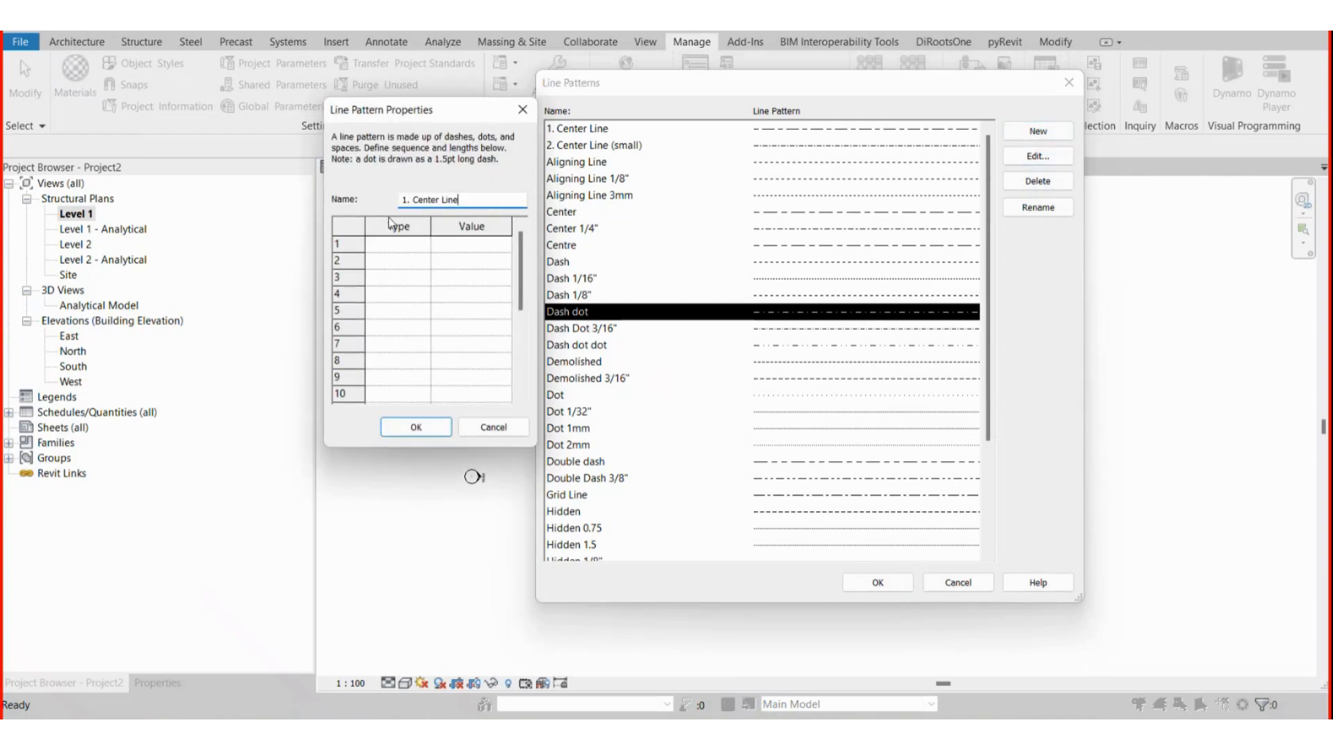
left_click_drag(407, 200, 480, 204)
type("3.Dash Dot")
Define the four segments of the "3.Dash Dot" pattern as Dash, Space, Dot, Space.
left_click(426, 247)
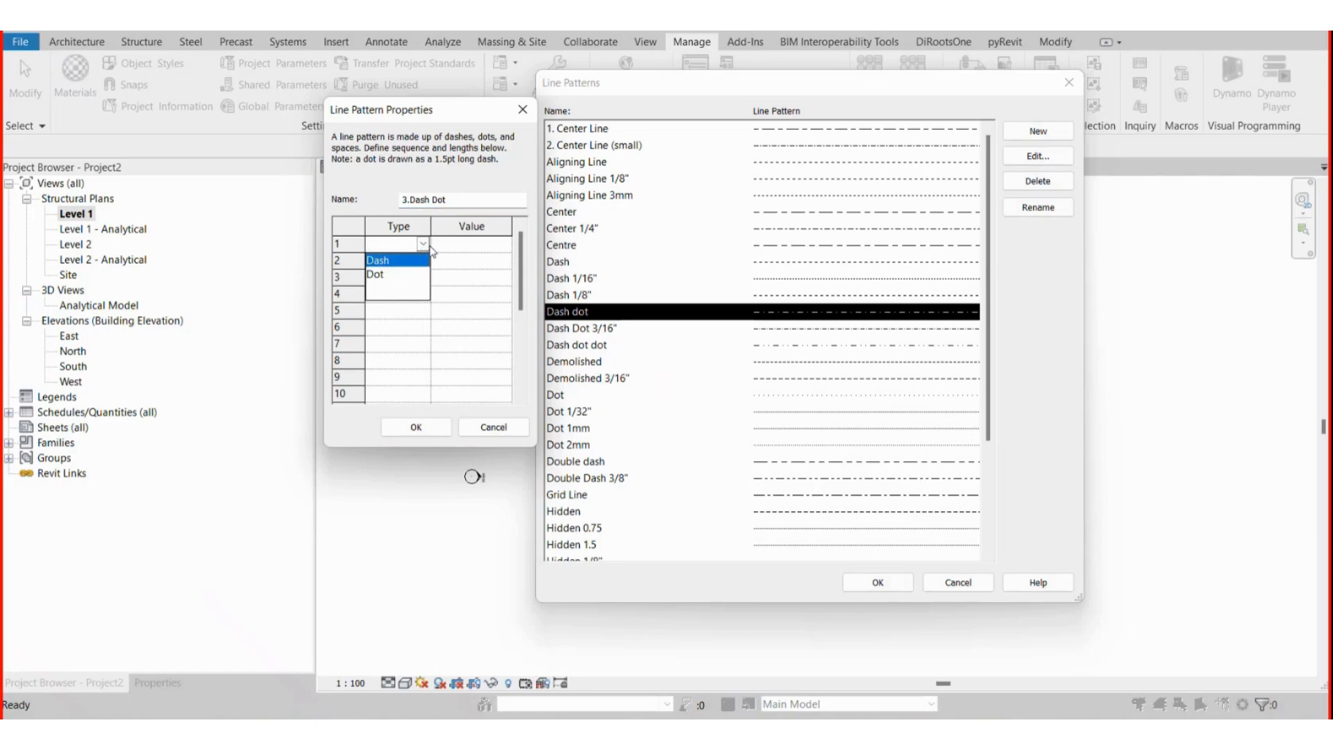
left_click(391, 263)
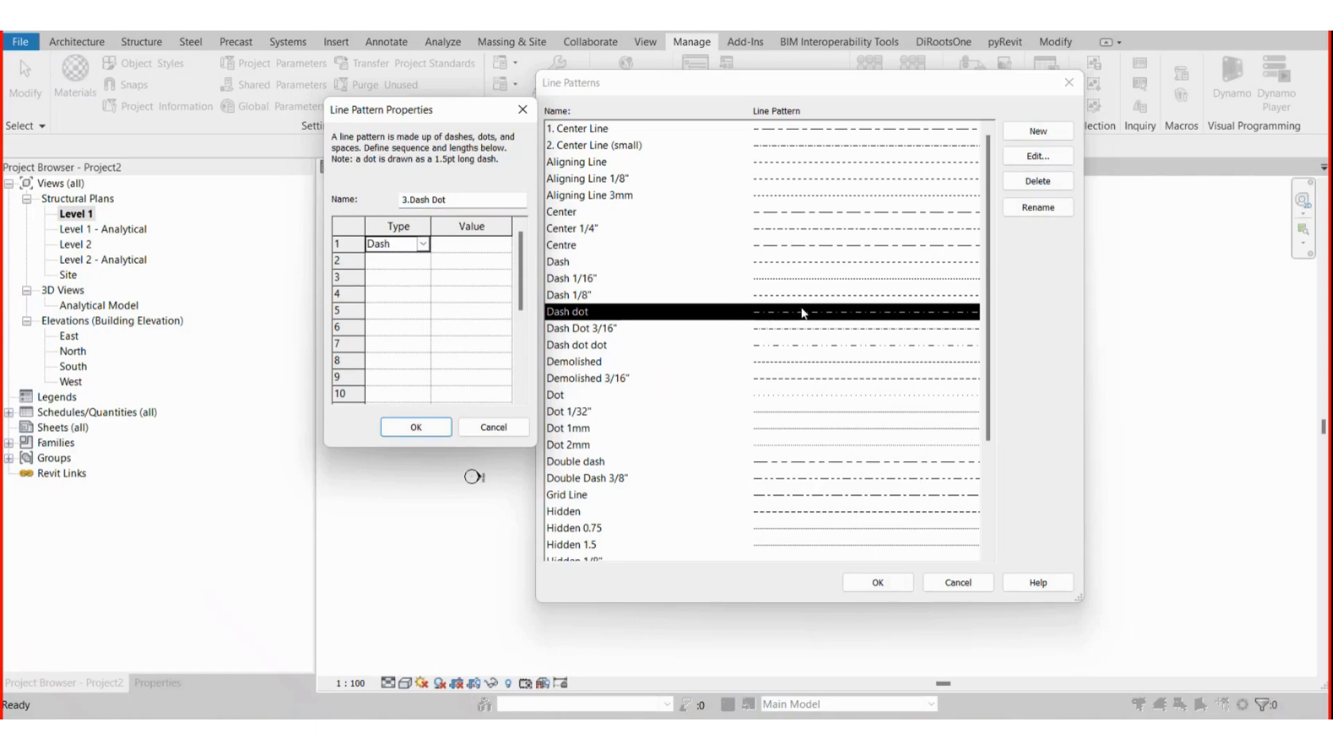
left_click(423, 261)
left_click(393, 276)
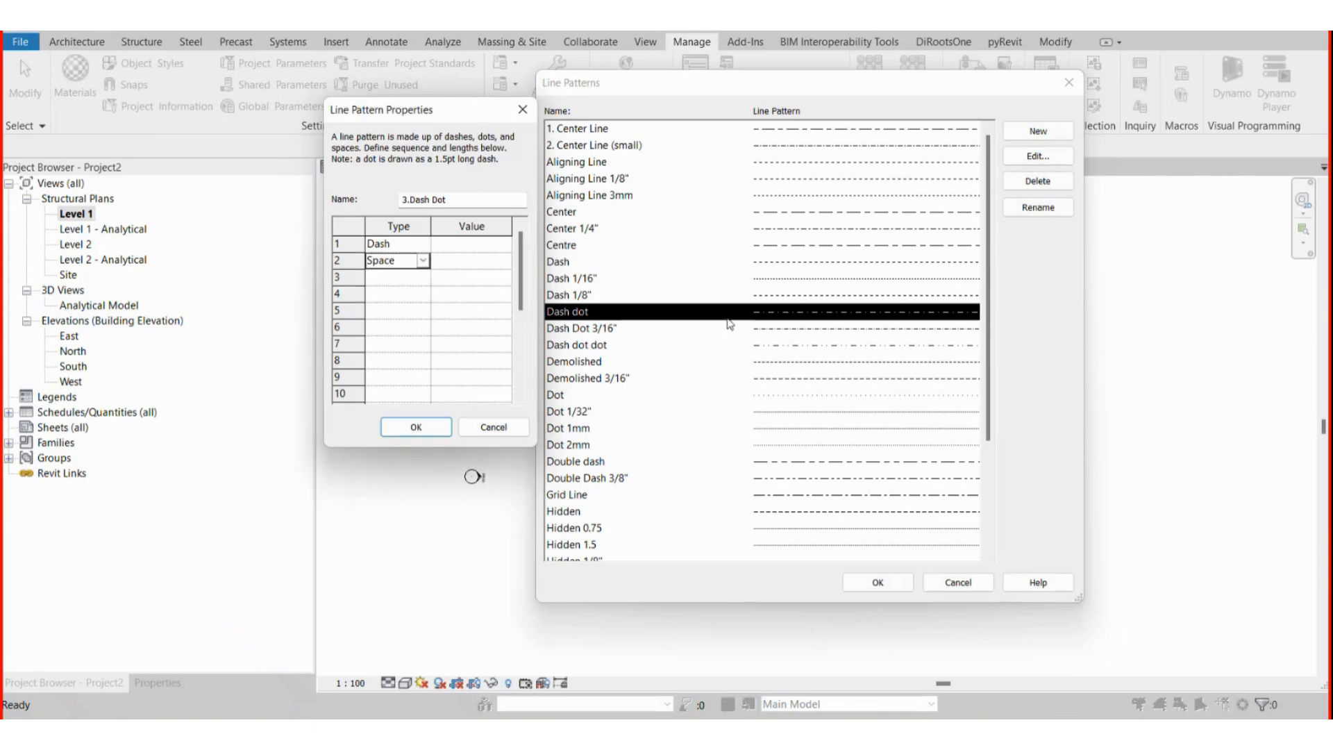
left_click(423, 277)
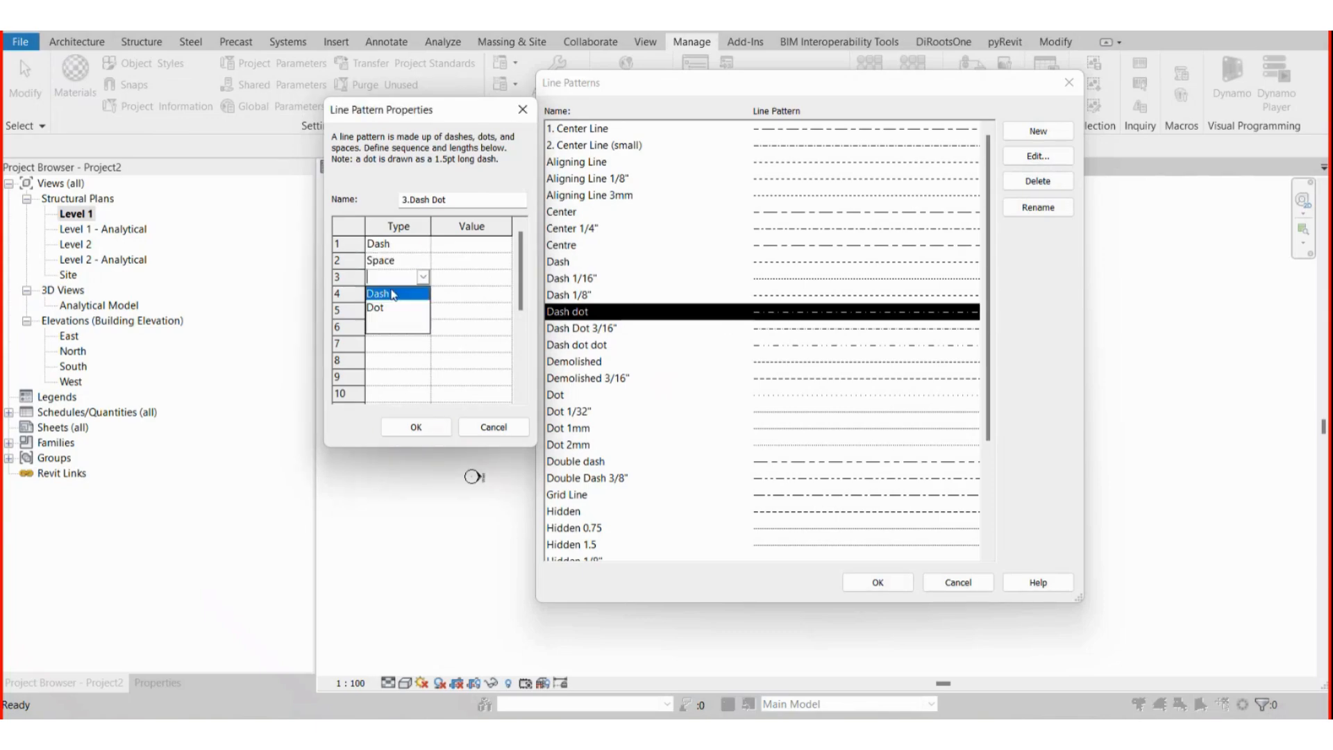
left_click(388, 308)
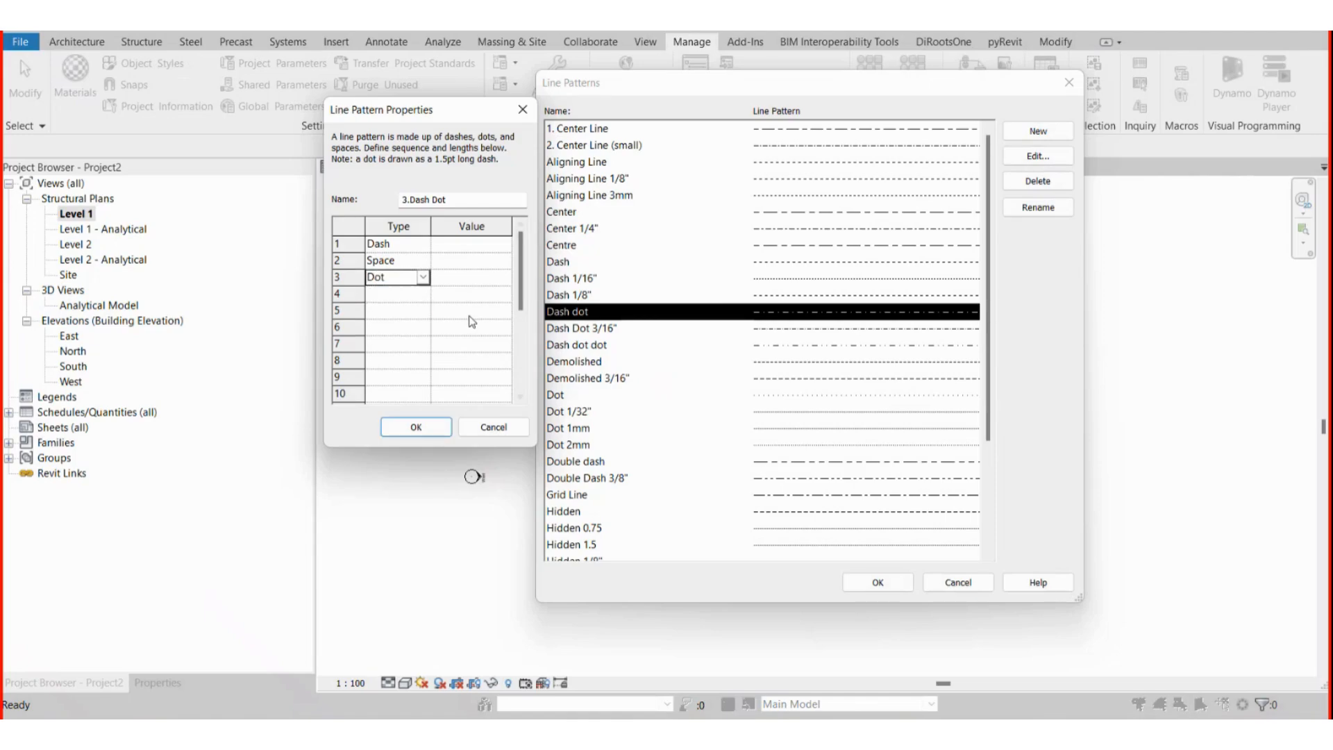
left_click(399, 293)
left_click(422, 294)
left_click(396, 314)
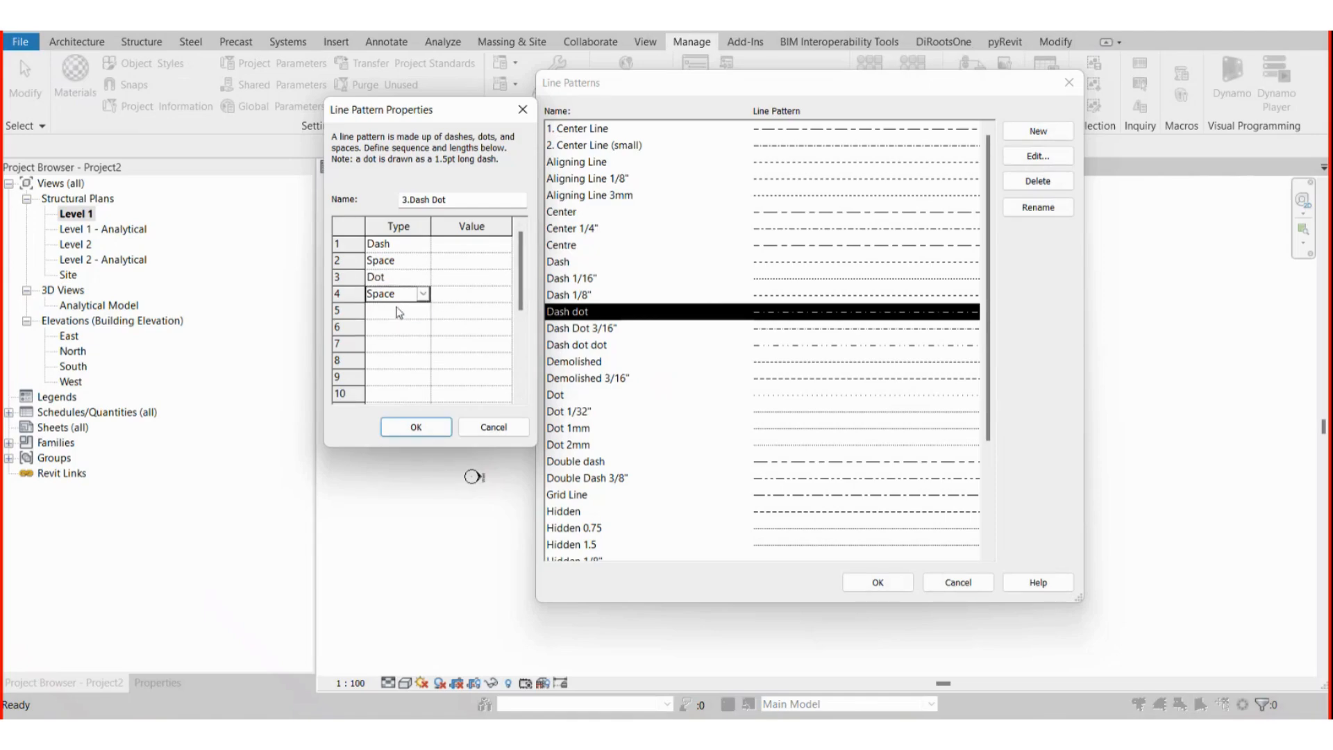
Set the dash to 6 mm and both spaces to 4.2 mm, and save the dash-dot line pattern.
left_click(453, 243)
type("6")
left_click(462, 266)
type("4.")
type("2")
left_click(484, 279)
left_click(458, 291)
type("4.2")
left_click(429, 426)
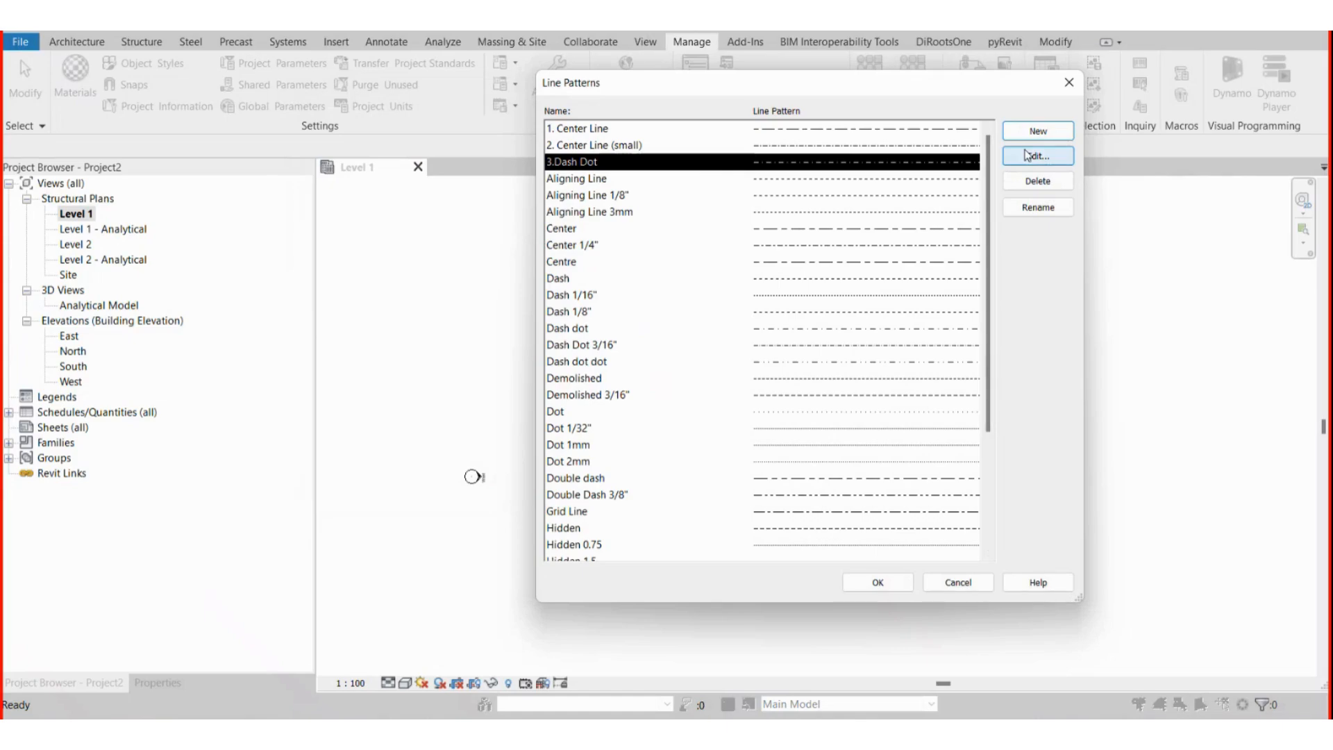
Look up the existing Hidden pattern as reference and create a new line pattern named "4. Hidden line".
left_click(594, 479)
scroll(880, 477, "down", 2)
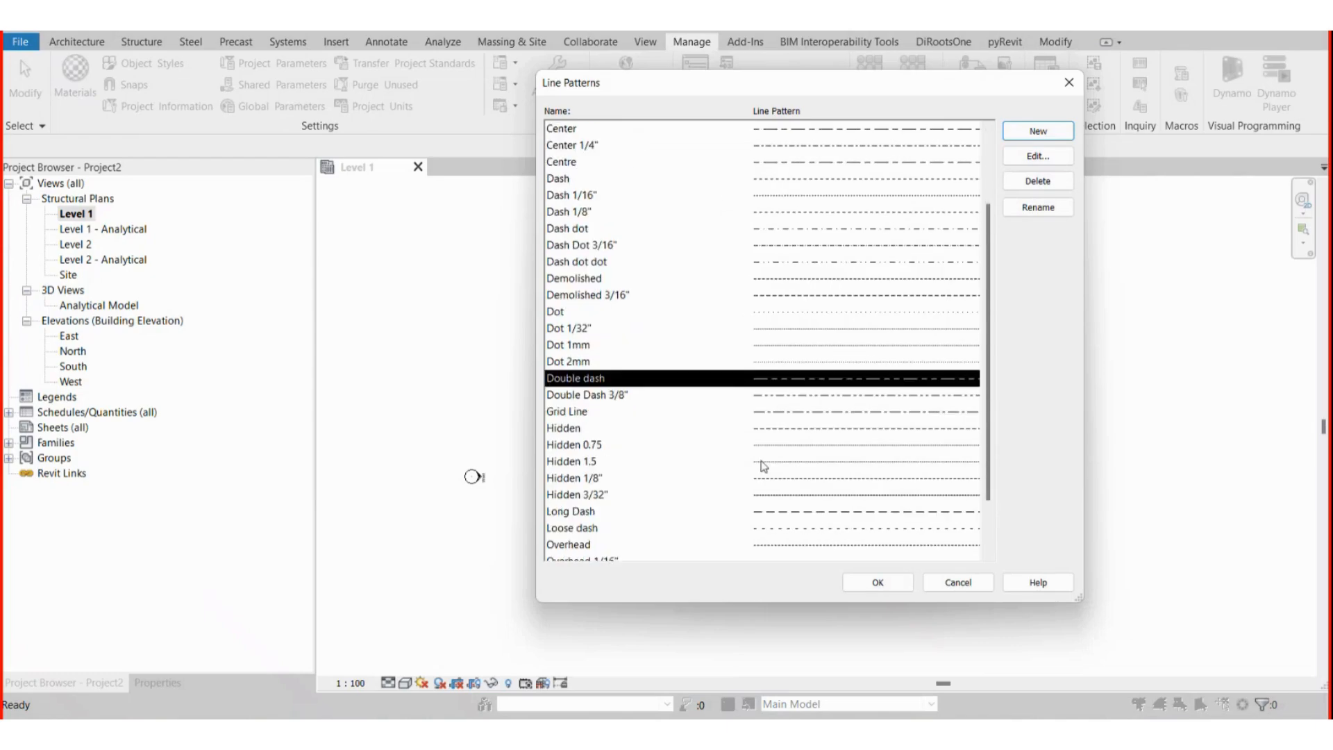
left_click(577, 428)
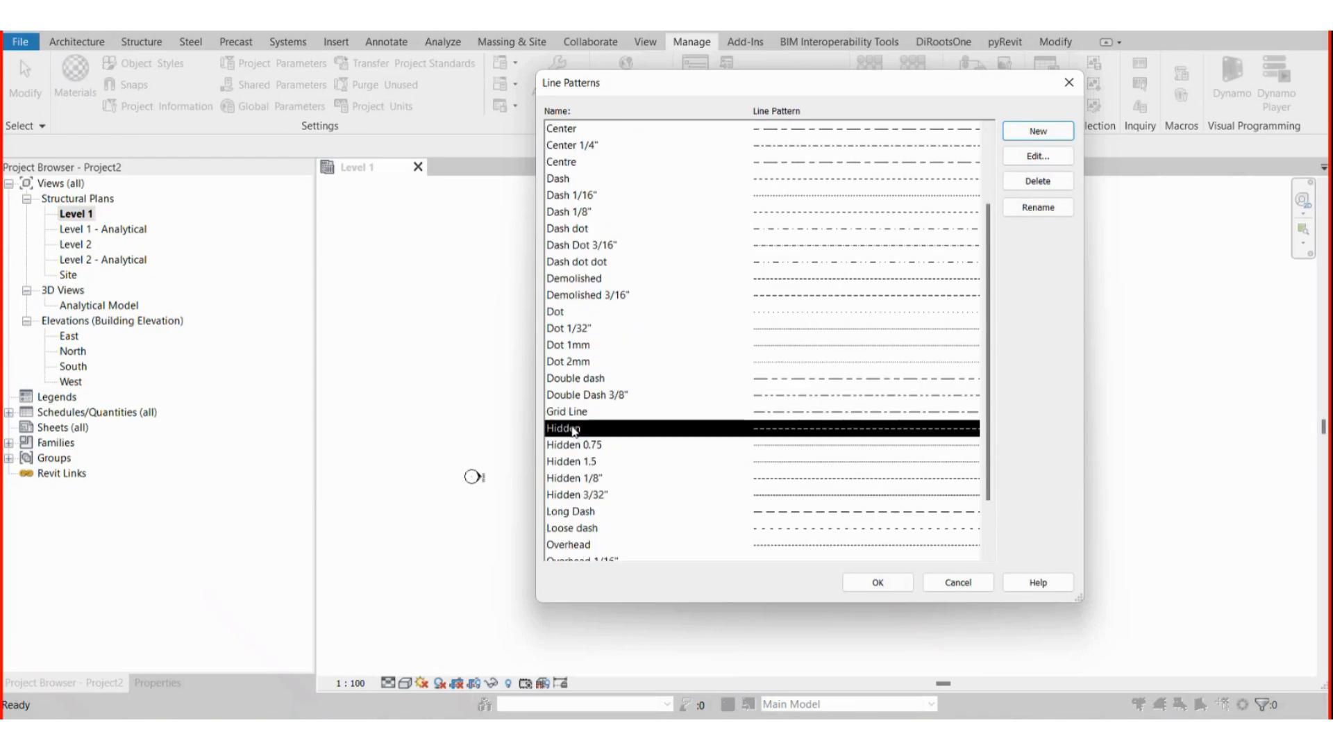
left_click(1045, 133)
type("1. Center Line")
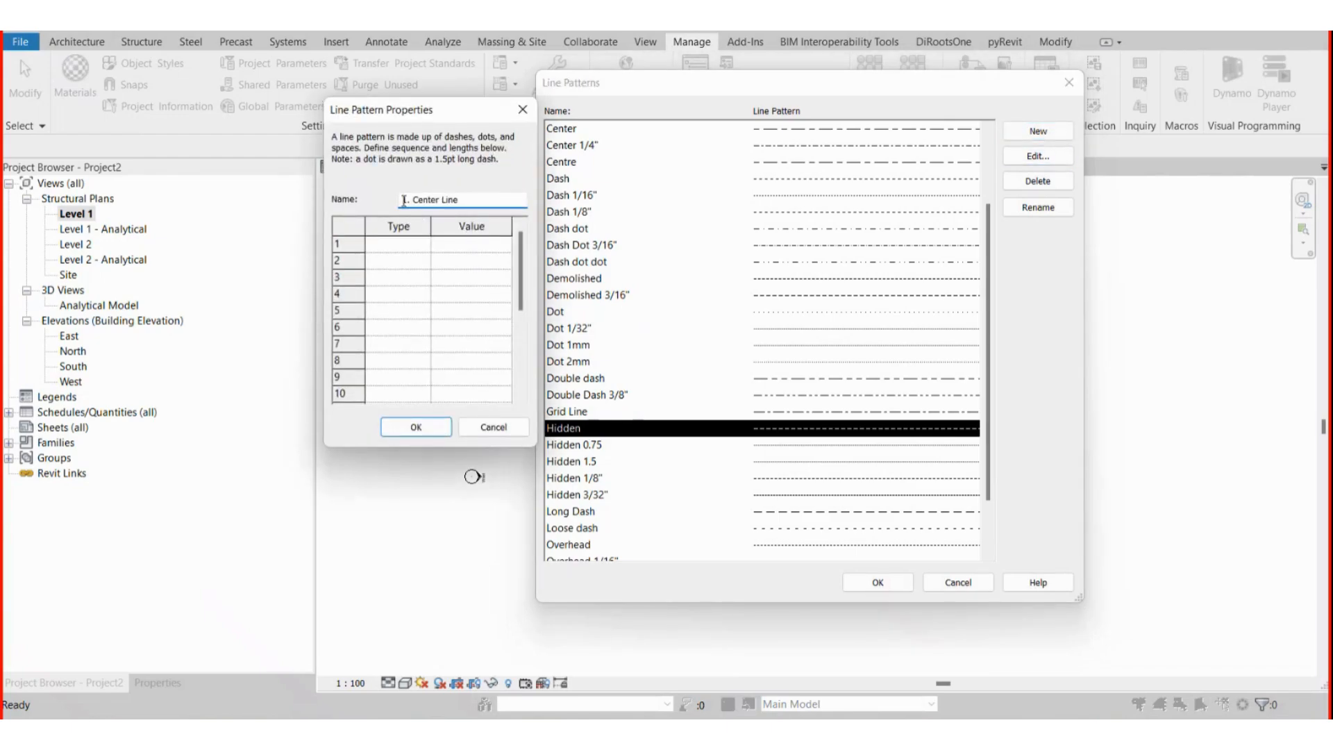
left_click(404, 201)
type("0")
key("Delete")
left_click_drag(413, 200, 471, 200)
type("G")
type("Hidde")
type("n lin")
Define the two segments of the "4. Hidden line" pattern as Dash and Space.
left_click(423, 246)
left_click(416, 258)
left_click(426, 263)
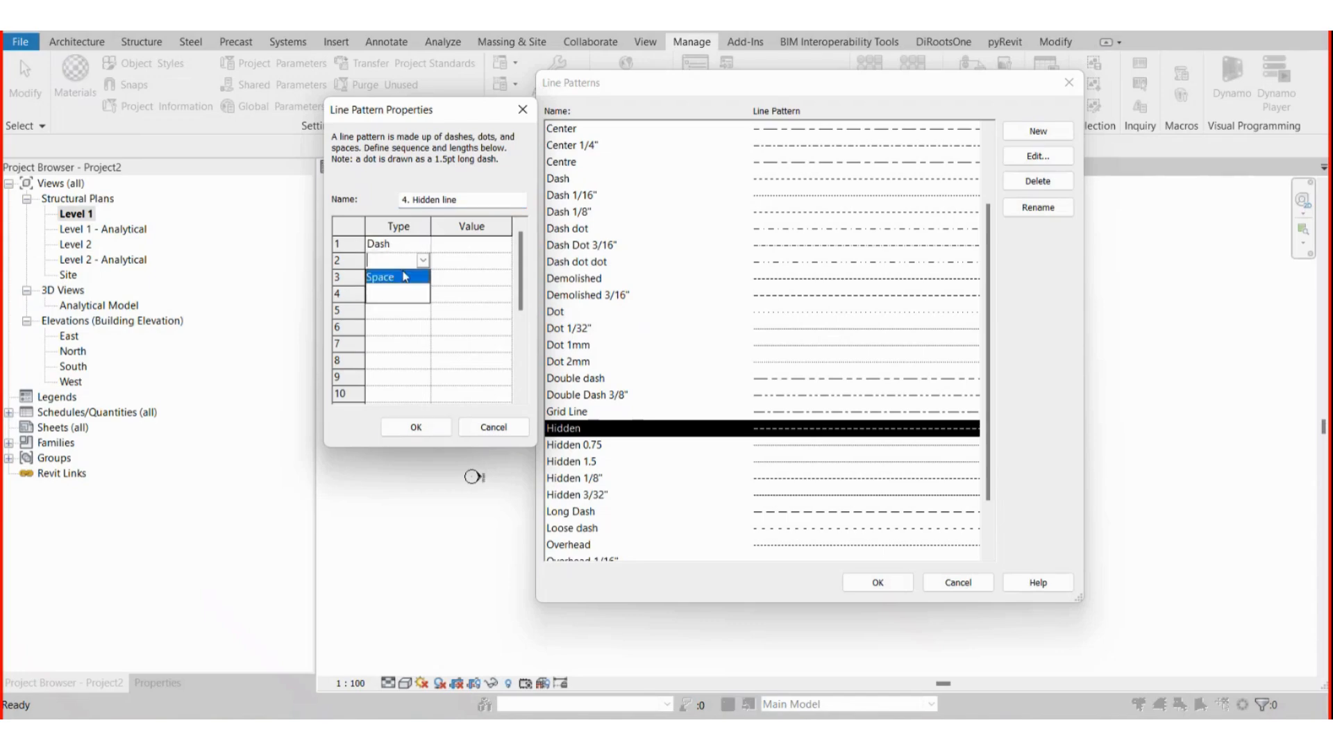
left_click(396, 293)
Set the hidden line's dash to 4 mm and its space to 2 mm, and save the pattern.
left_click(466, 248)
left_click(465, 248)
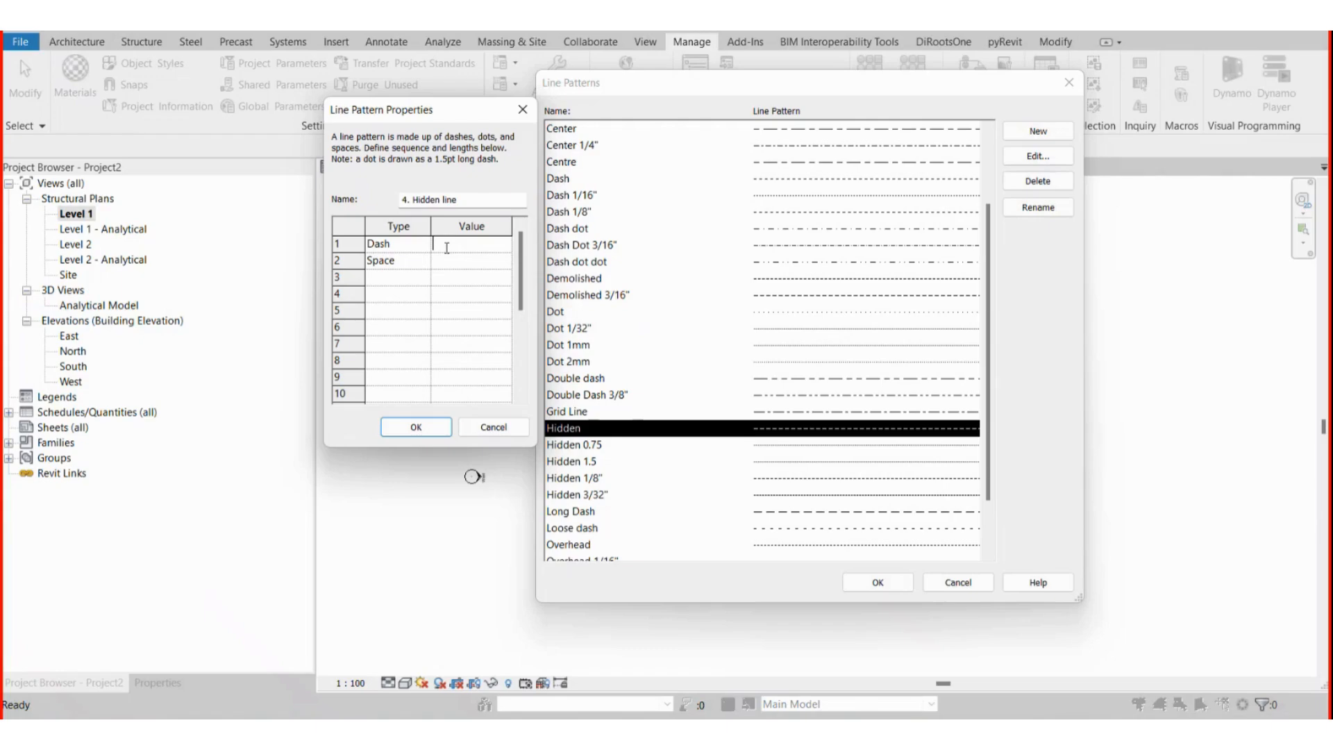
type("4")
left_click(447, 261)
type("2")
left_click(452, 284)
left_click(426, 426)
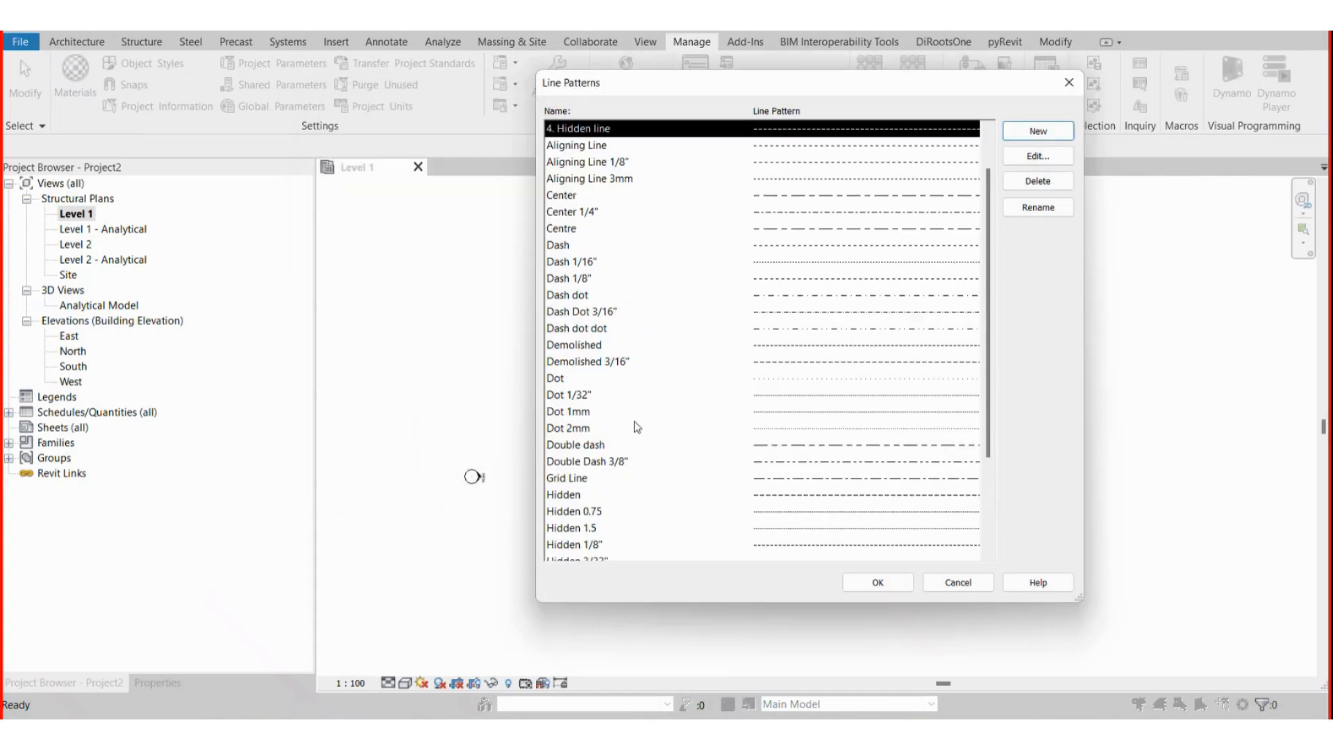
Review the four custom line patterns in the list and accept the line pattern changes.
scroll(722, 236, "up", 1)
left_click(586, 132)
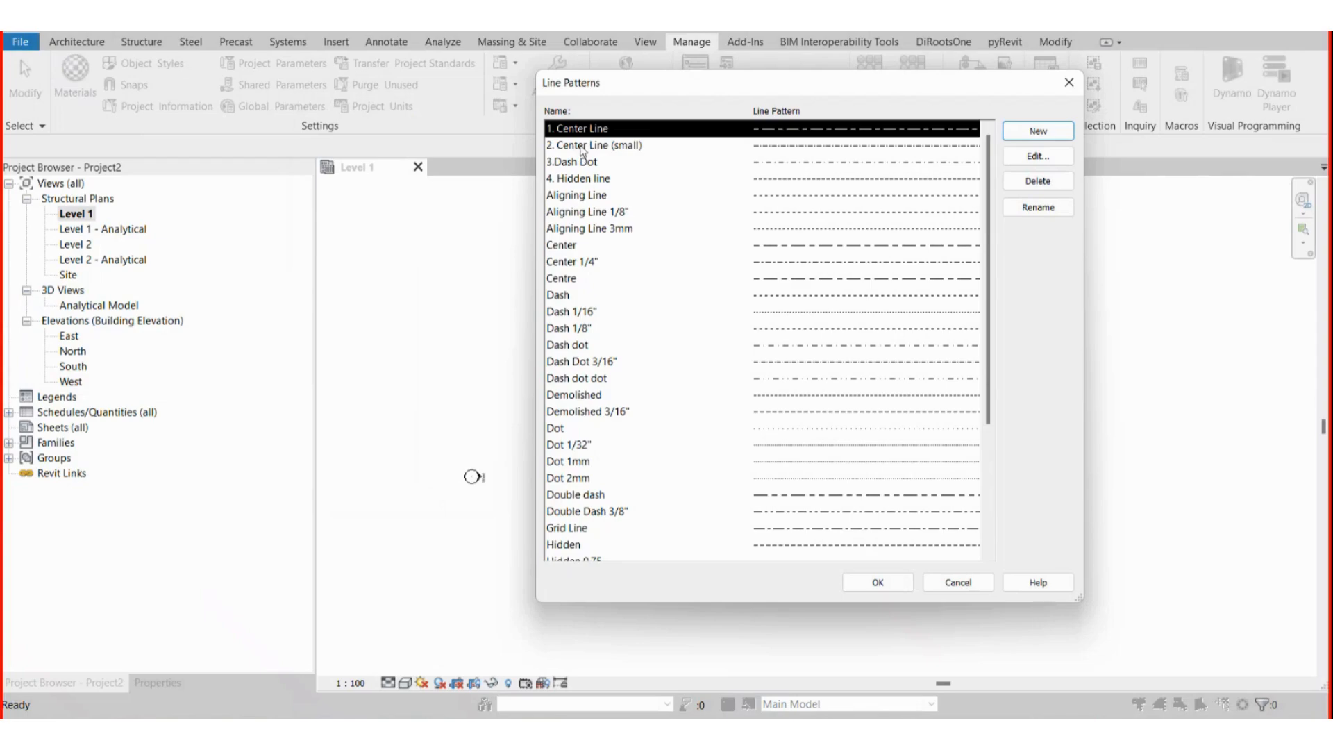
left_click(581, 145)
left_click(581, 163)
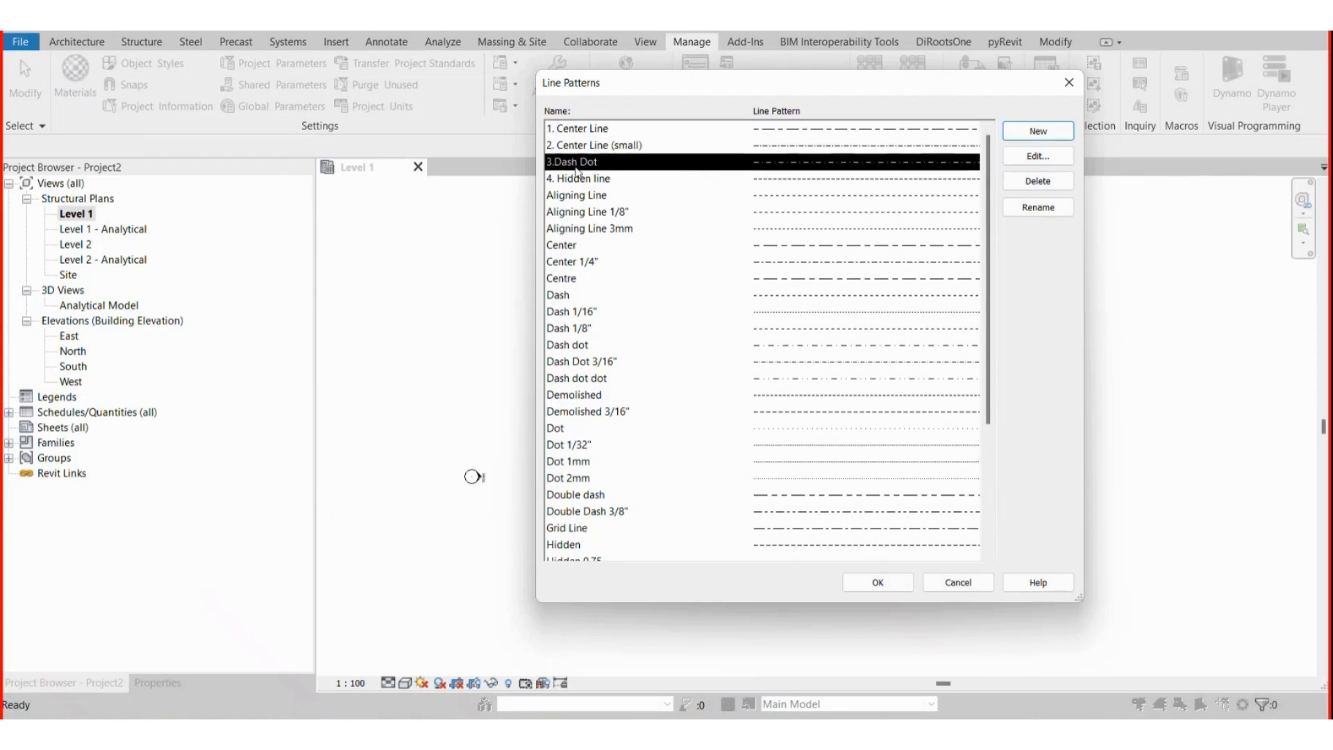
left_click(817, 180)
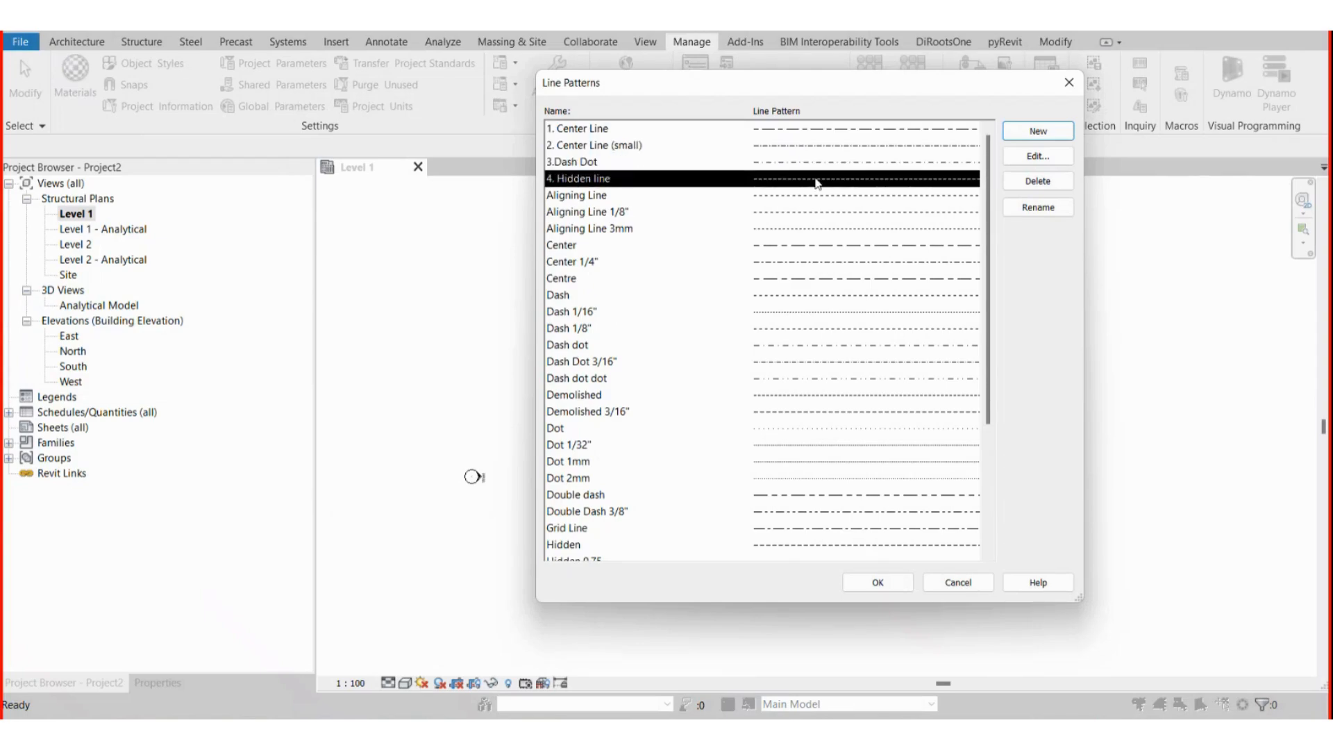
left_click(877, 582)
Expand the Lines category in the project's line styles and select all subcategories from <Area Boundary> to <Wide Lines>.
left_click(559, 101)
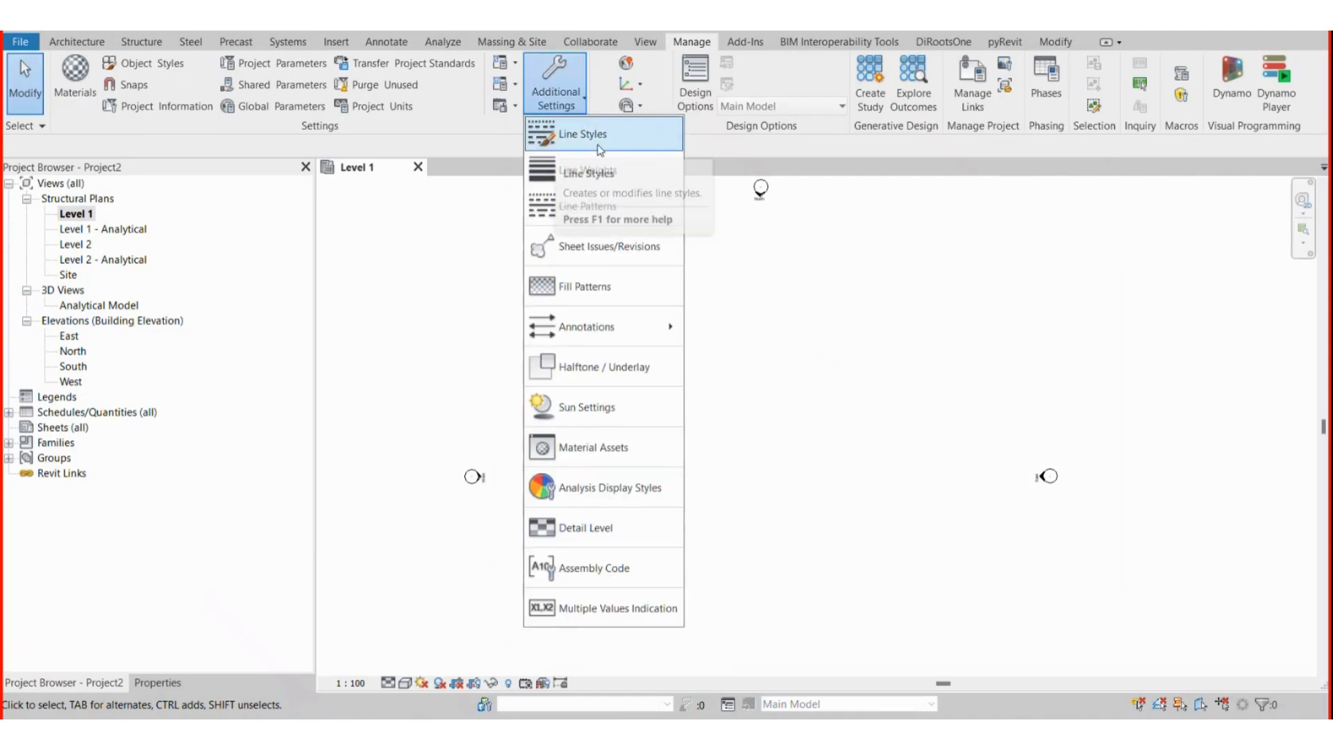
left_click(599, 150)
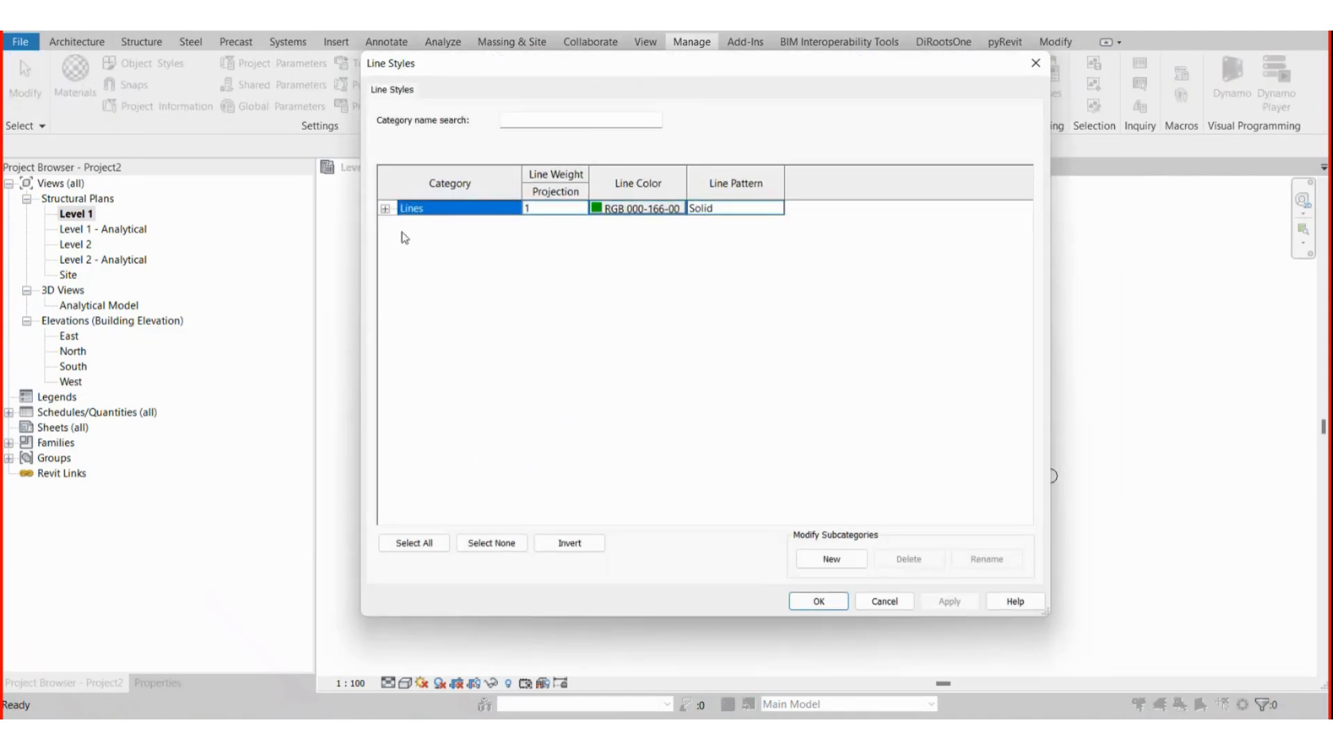
left_click(385, 209)
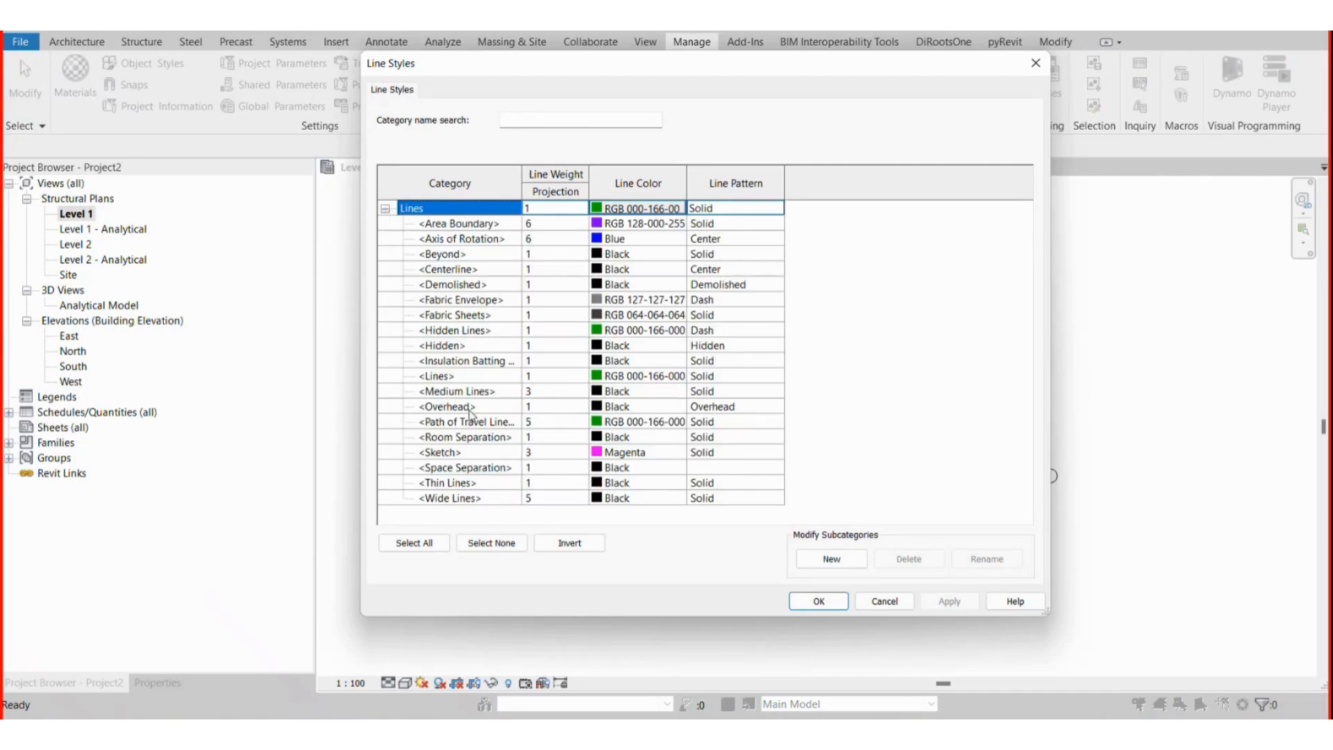
left_click(466, 224)
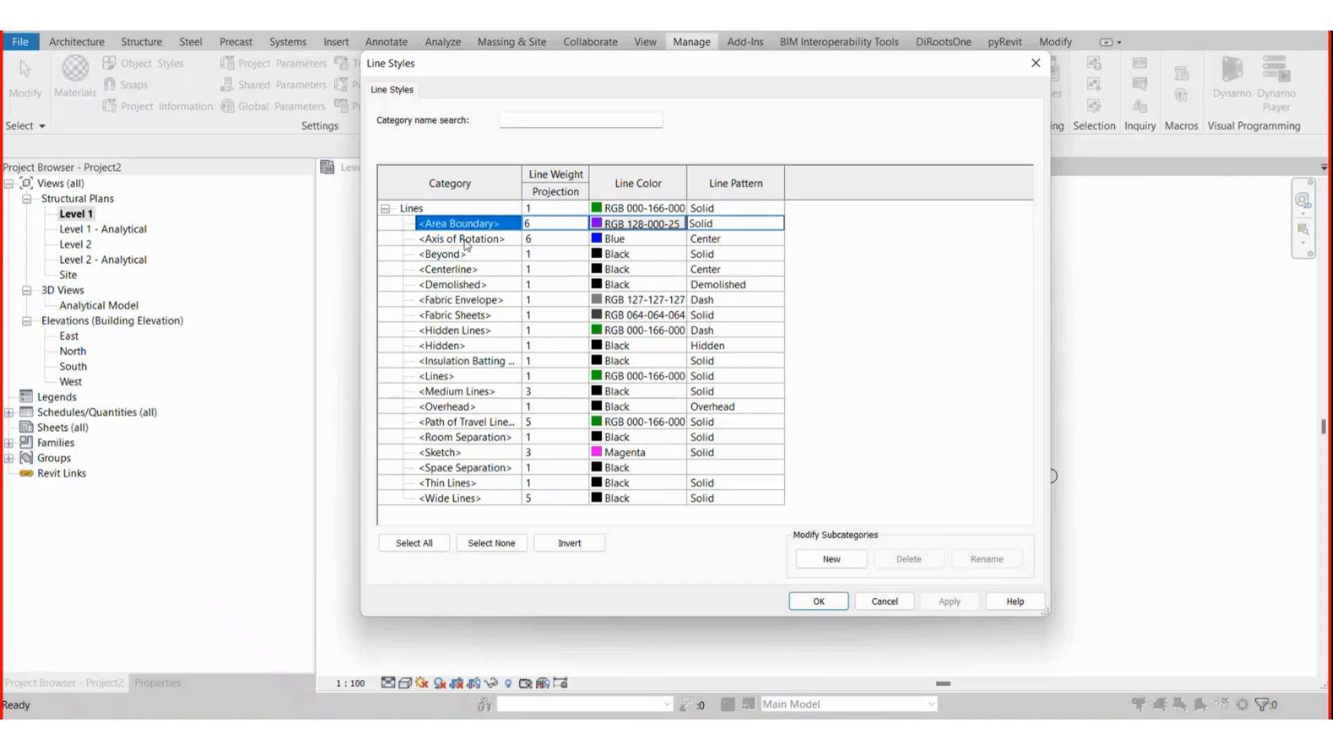
left_click(450, 499, "shift")
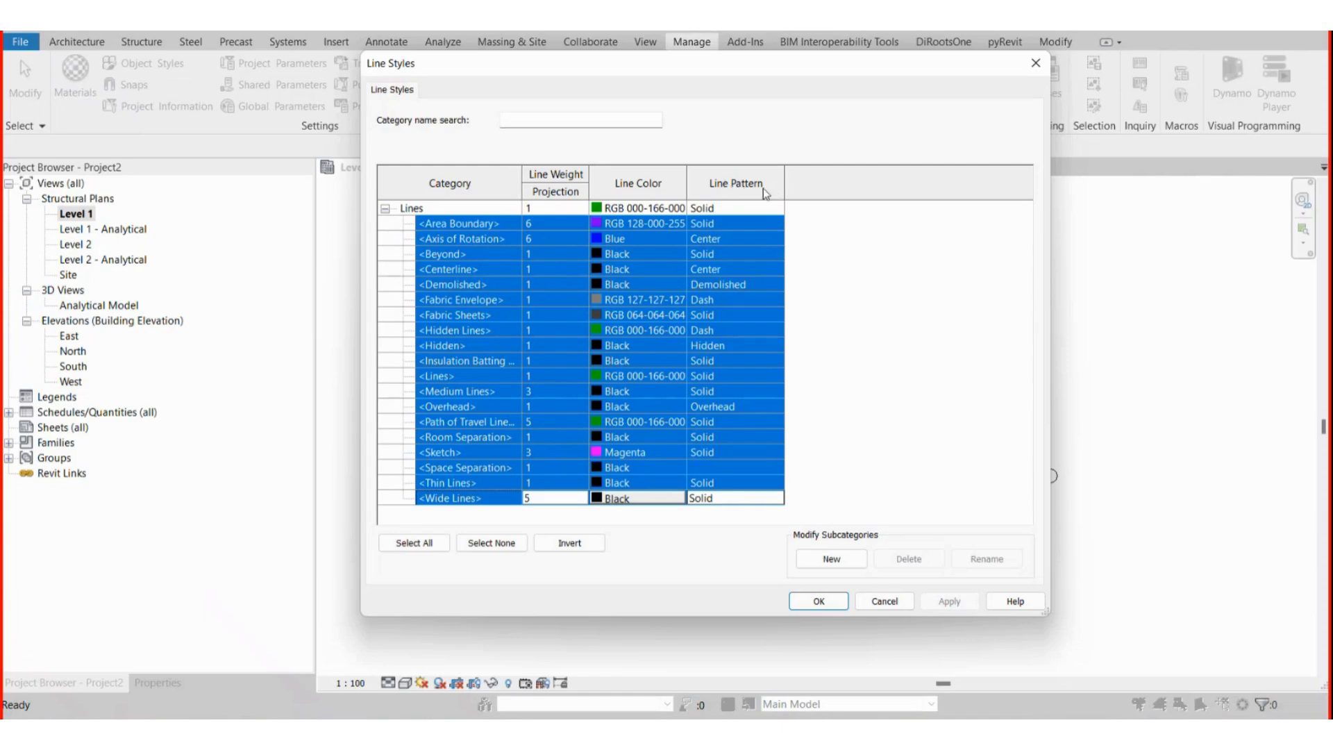
Create a new line style subcategory of Lines named "4. Center Line".
left_click(432, 225)
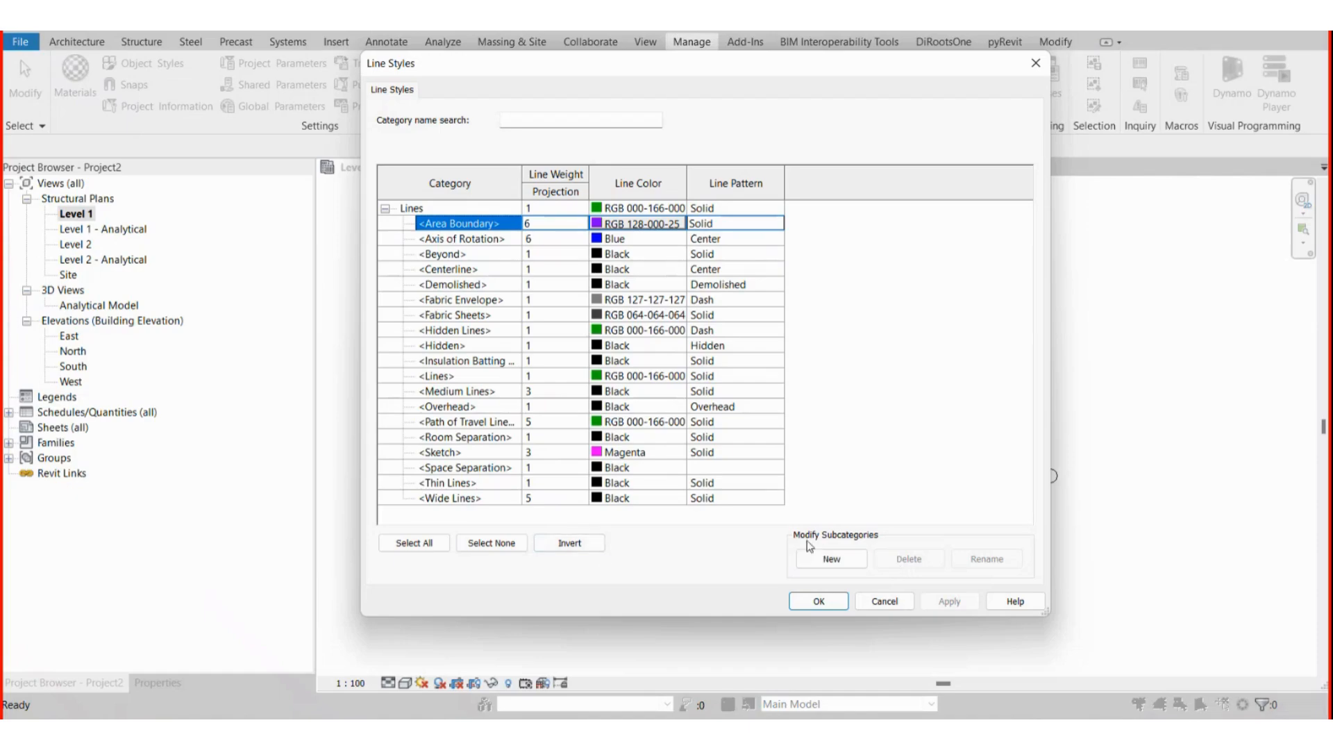
left_click(831, 552)
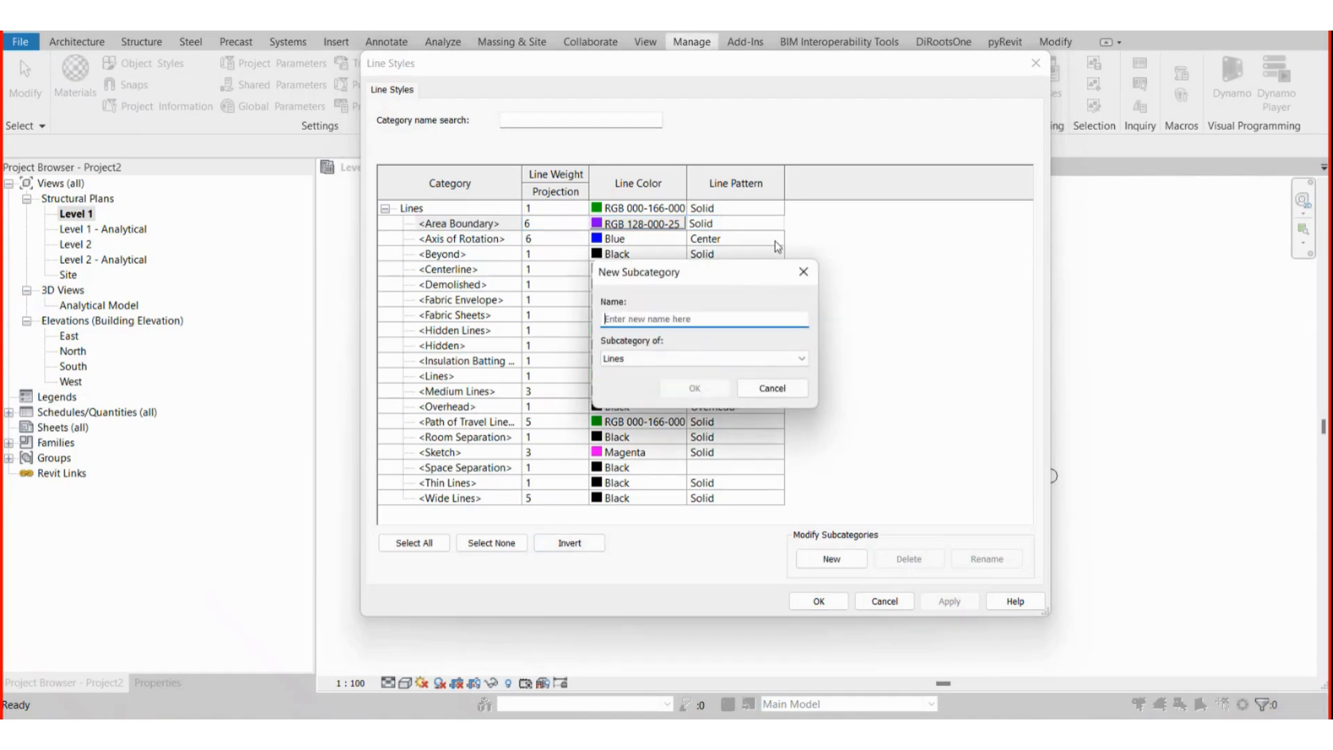
left_click(643, 317)
type("1. Center Line")
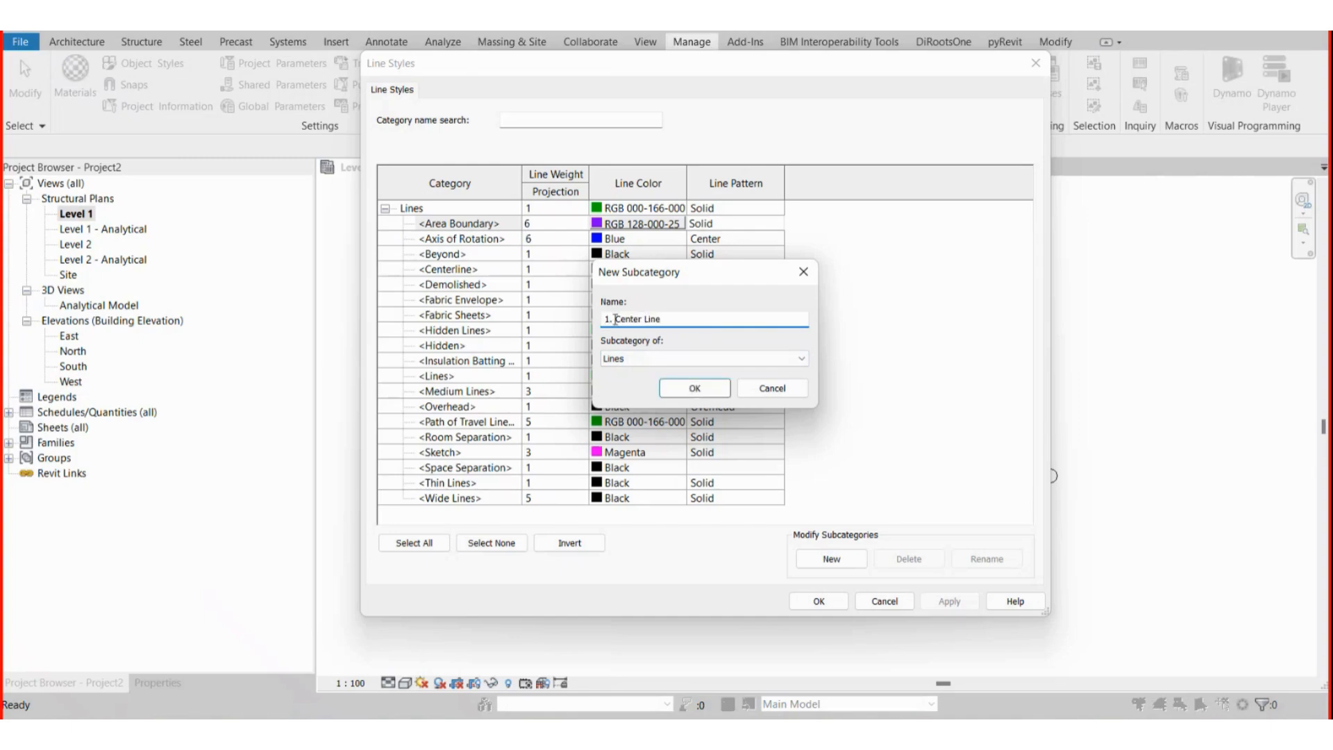
left_click_drag(615, 319, 715, 317)
left_click(604, 318)
type("4")
key("Delete")
left_click(706, 392)
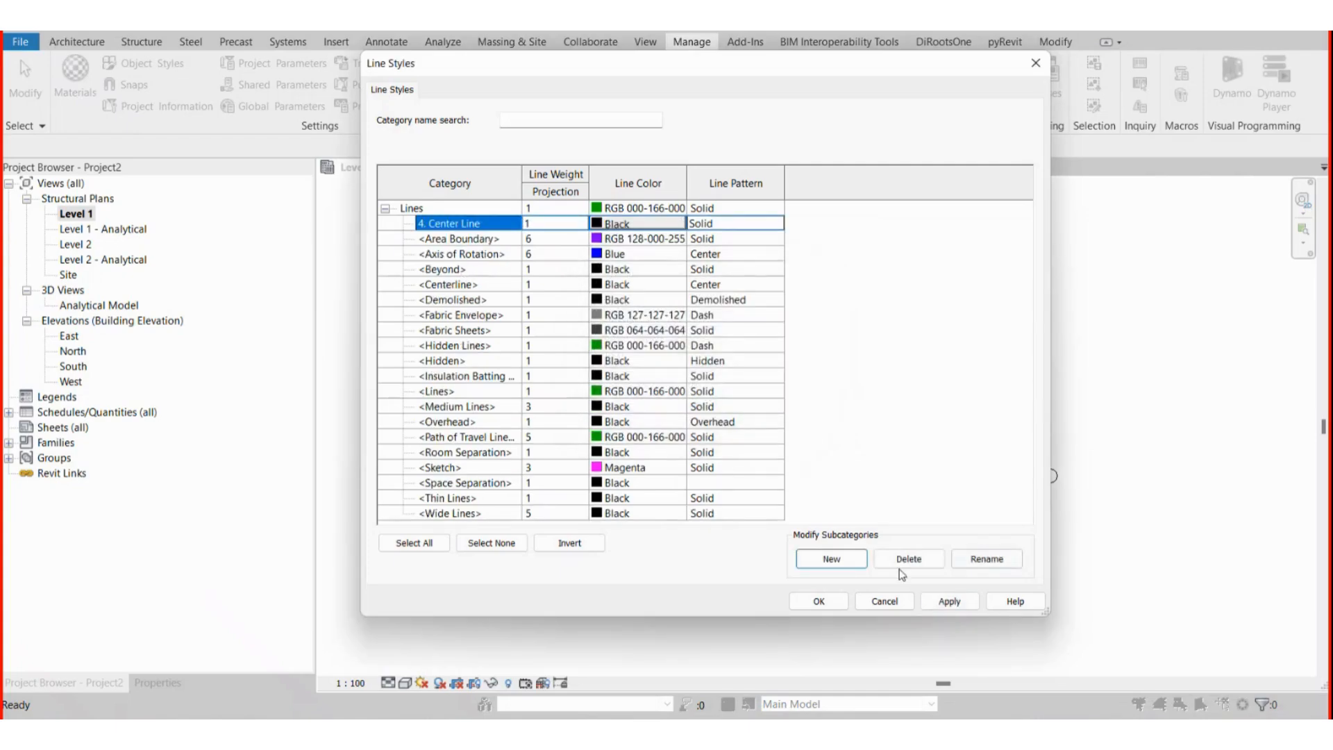
Create another subcategory of Lines named "1. Center Line".
left_click(851, 559)
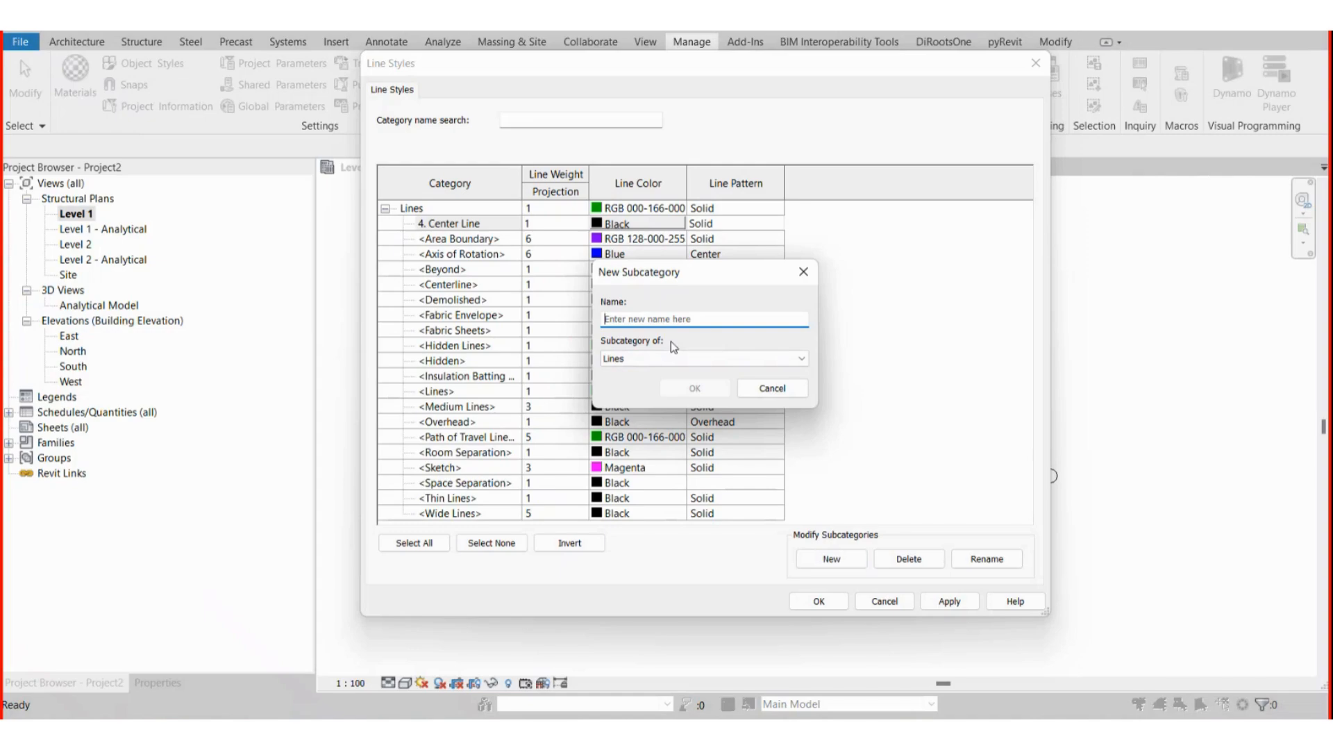
type("1. Center Line")
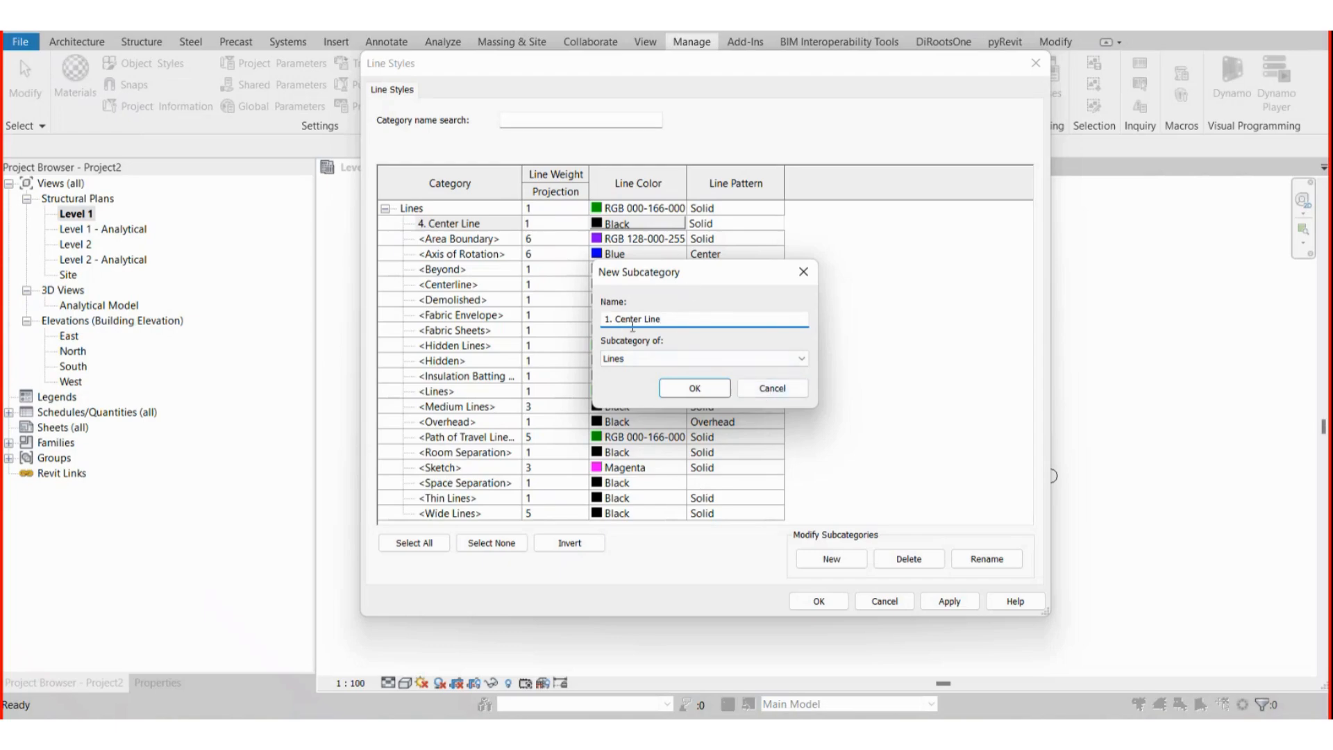
left_click(705, 388)
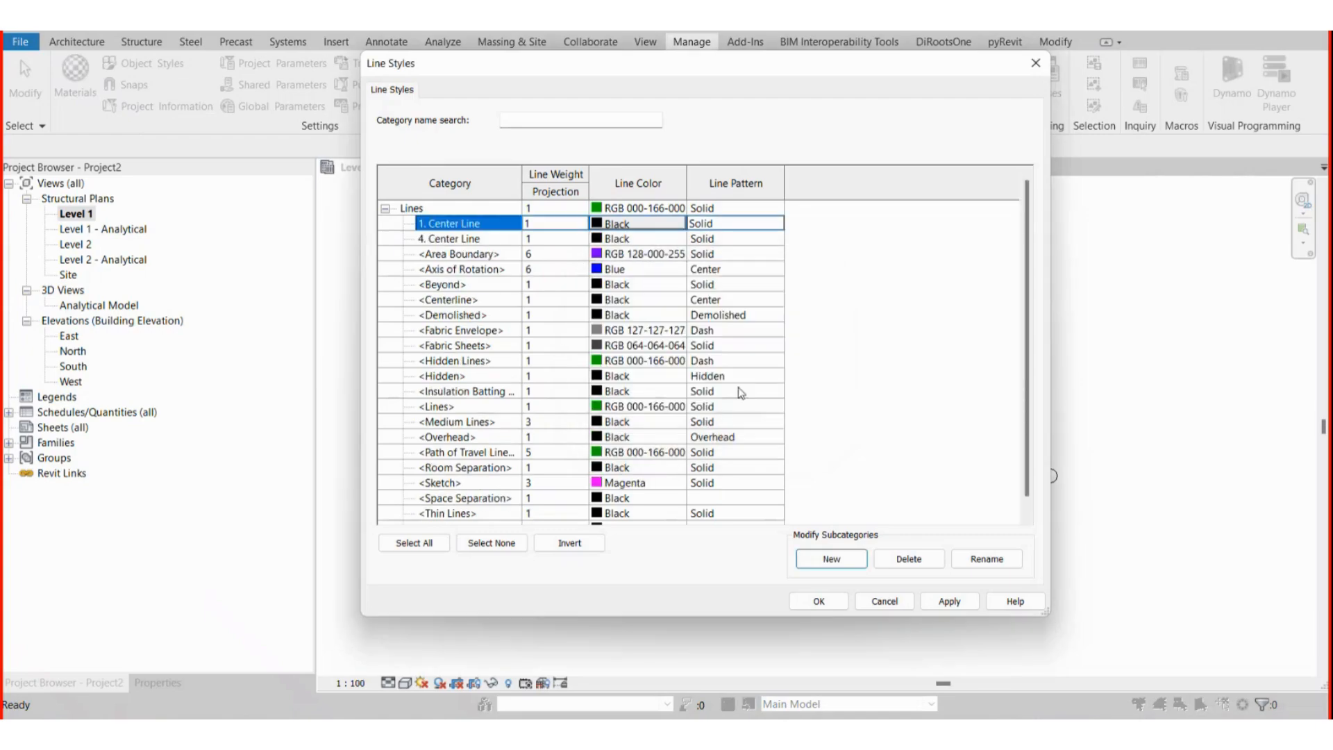
Rename the "4. Center Line" subcategory as "2. Center Line (small)".
left_click(433, 241)
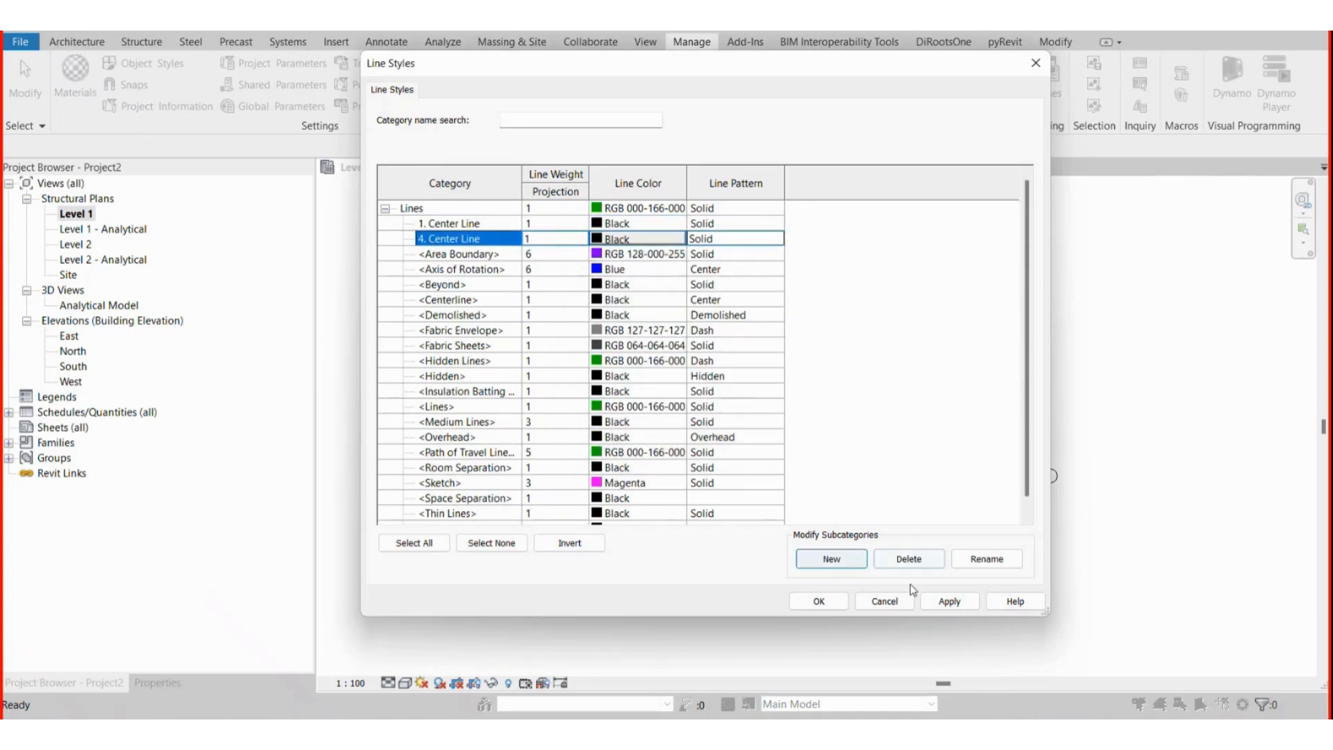
left_click(987, 558)
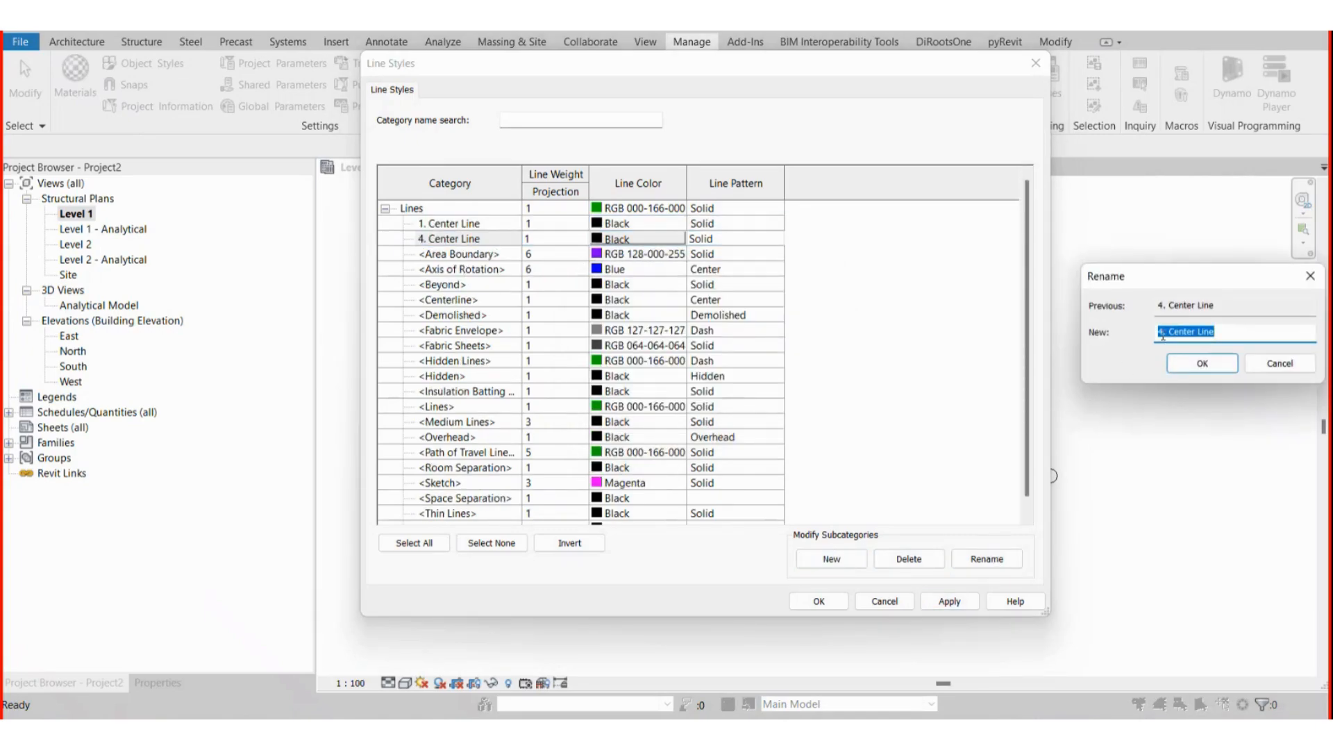
left_click_drag(1164, 334, 1156, 333)
left_click_drag(1150, 280, 796, 264)
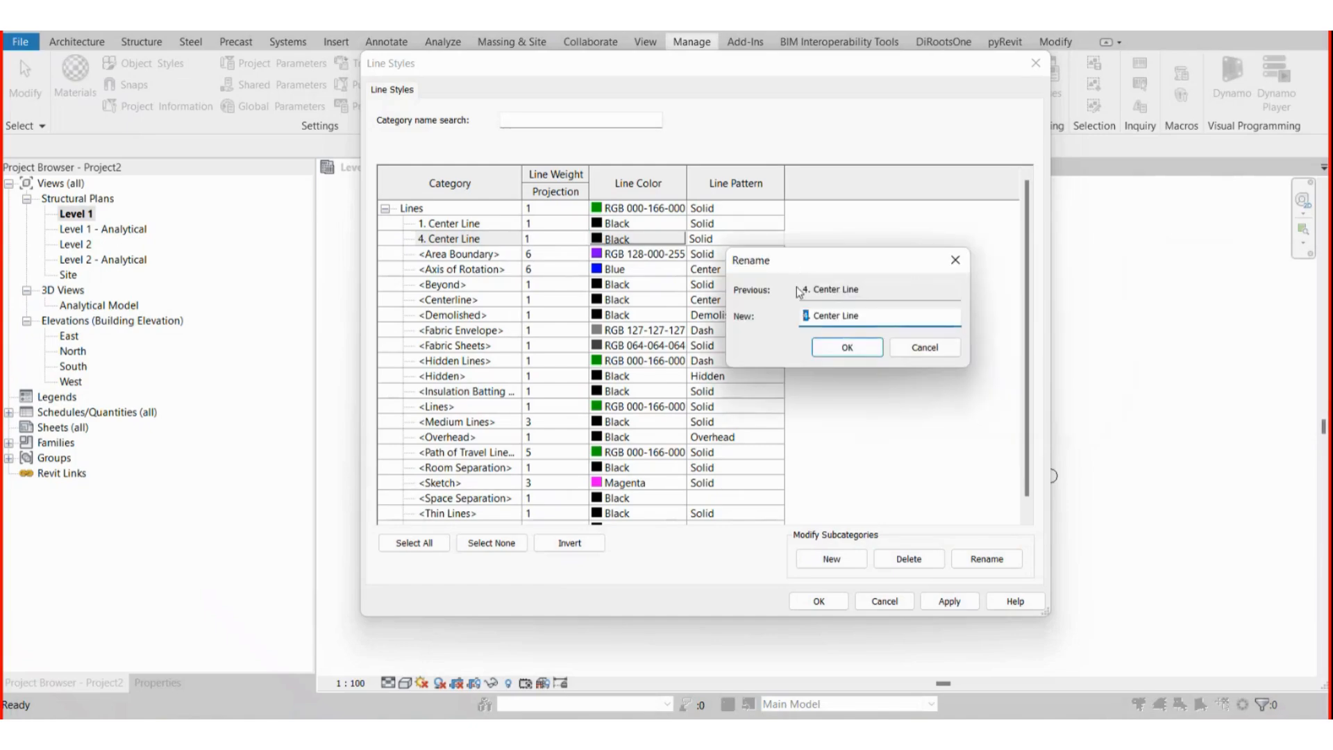
type("2")
type("()")
type("small)")
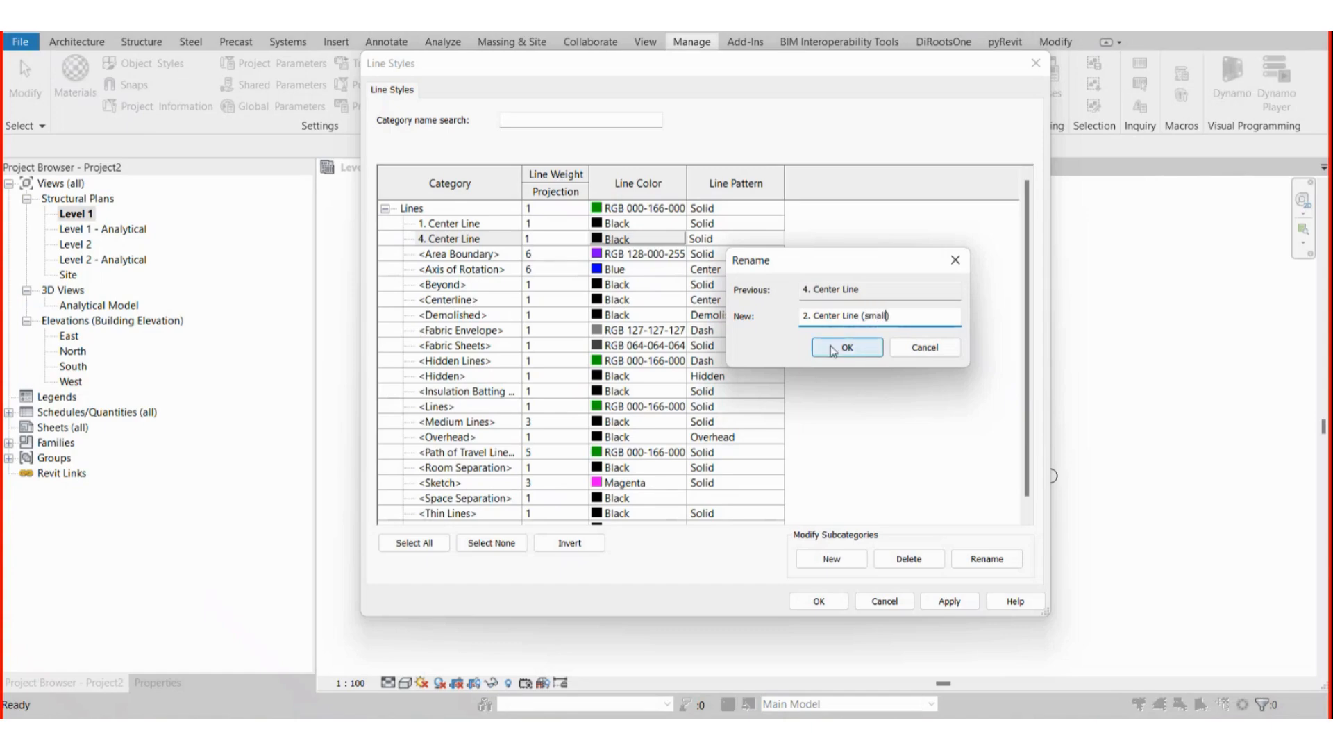
left_click(858, 351)
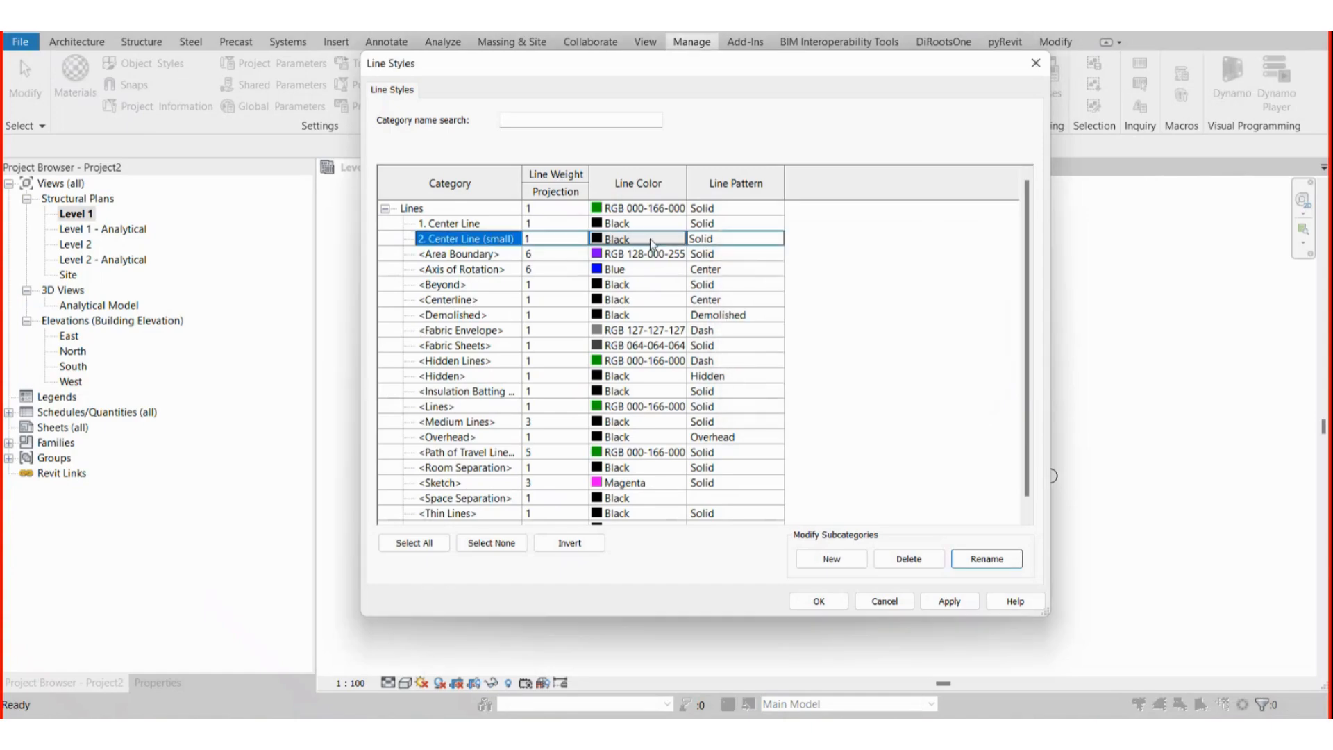
Add a subcategory of Lines named "3. Dash Dot".
left_click(828, 567)
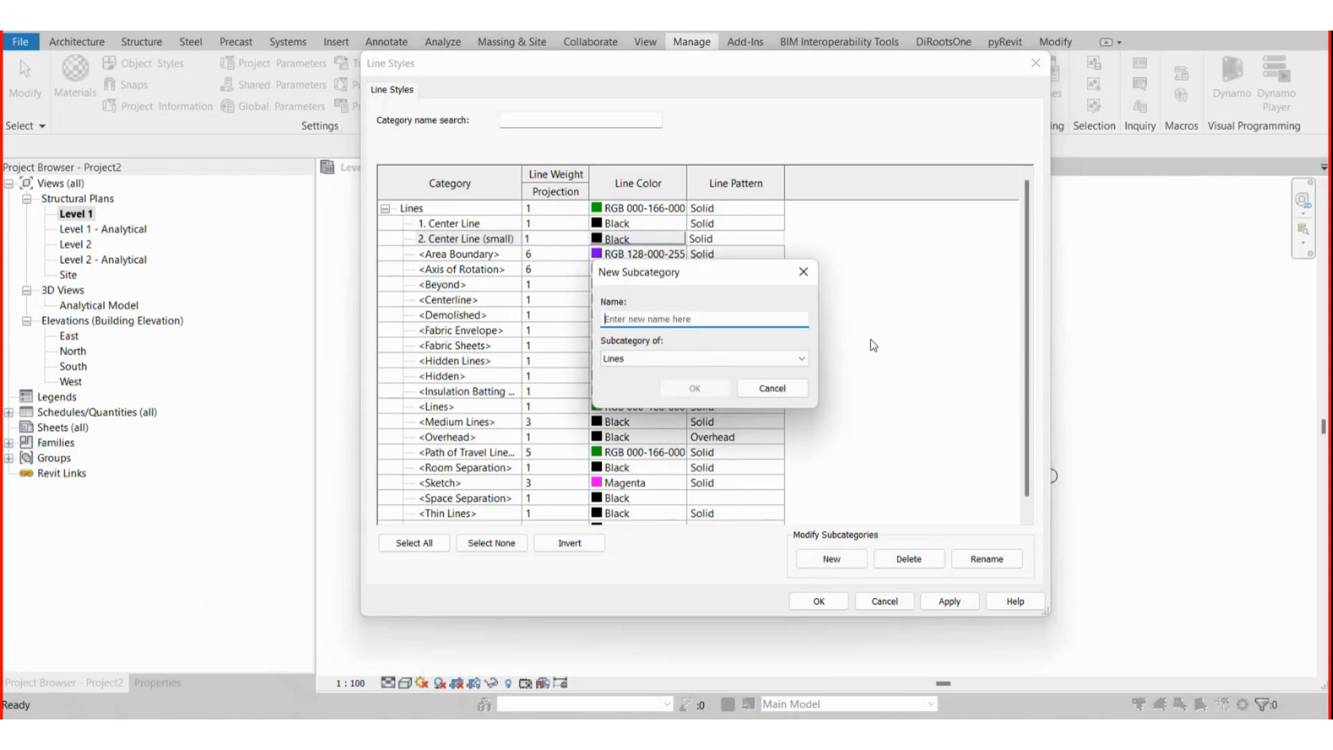
type("1. Center Line")
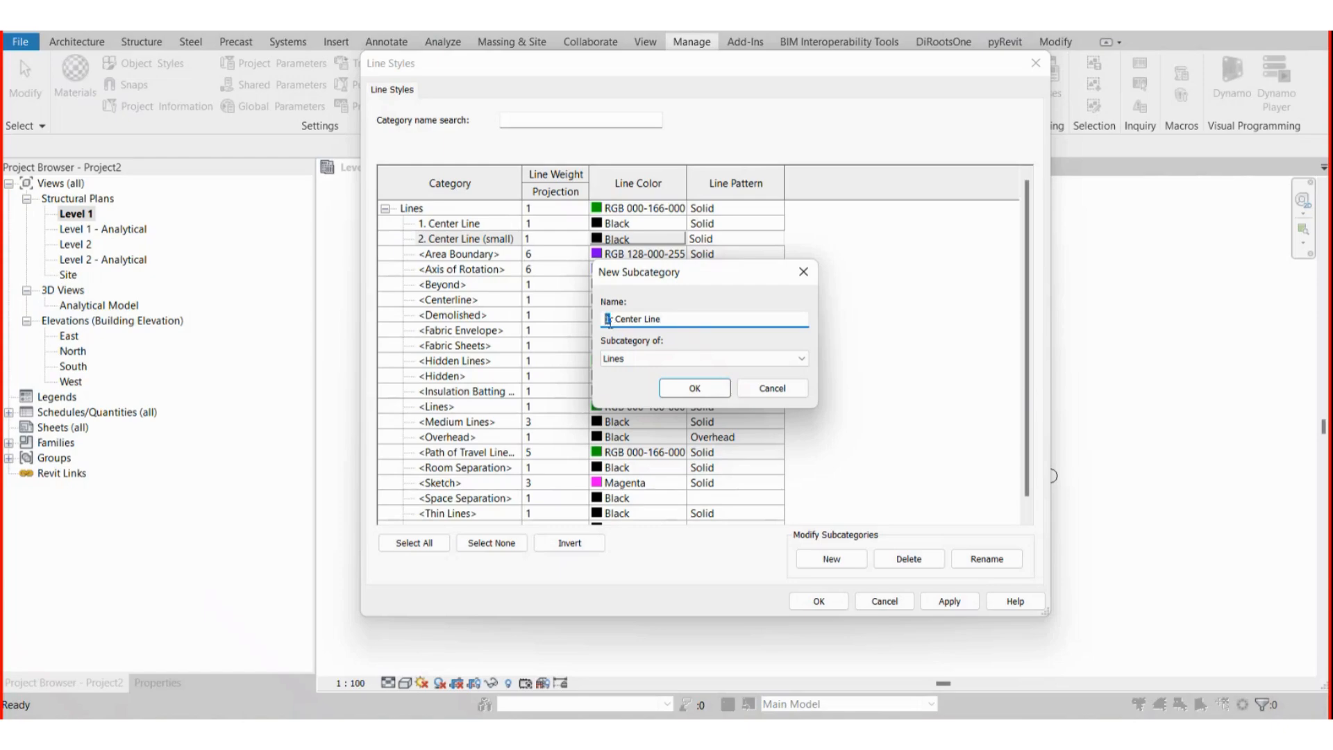
left_click_drag(608, 319, 687, 331)
type("3. Dash Dot")
left_click(706, 386)
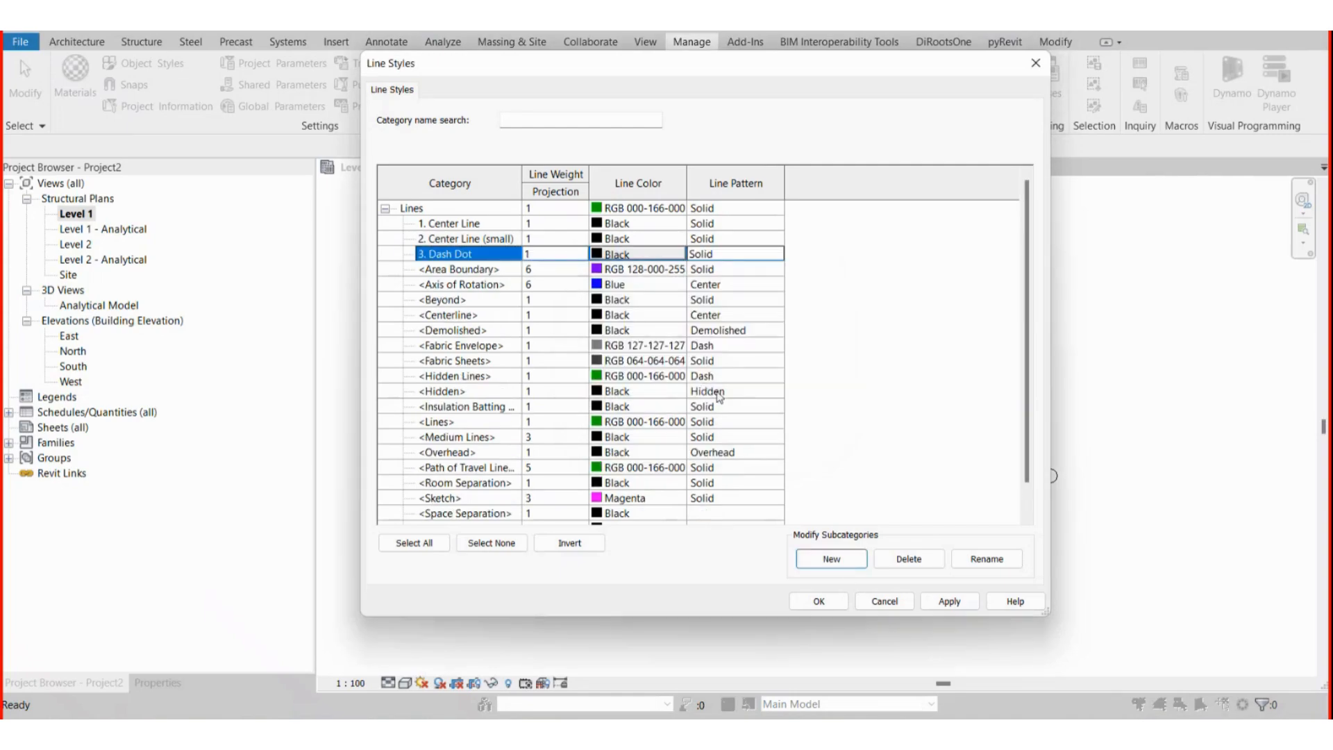
Add a subcategory of Lines named "4. Hidden Line".
left_click(832, 559)
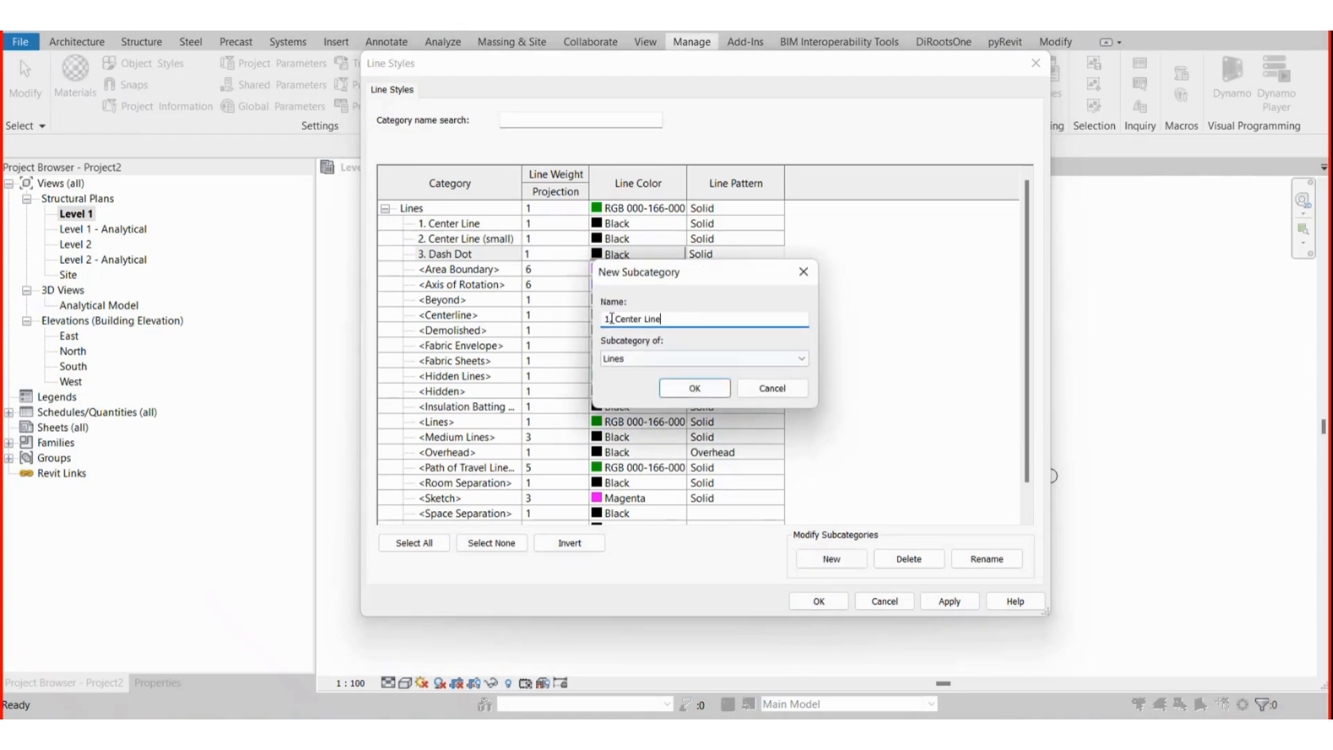
left_click_drag(612, 321, 706, 322)
type("4")
key("Left")
type("Hidden")
key("Delete")
key("Delete")
key("Delete")
key("Delete")
key("Delete")
key("Delete")
left_click(725, 362)
left_click(679, 375)
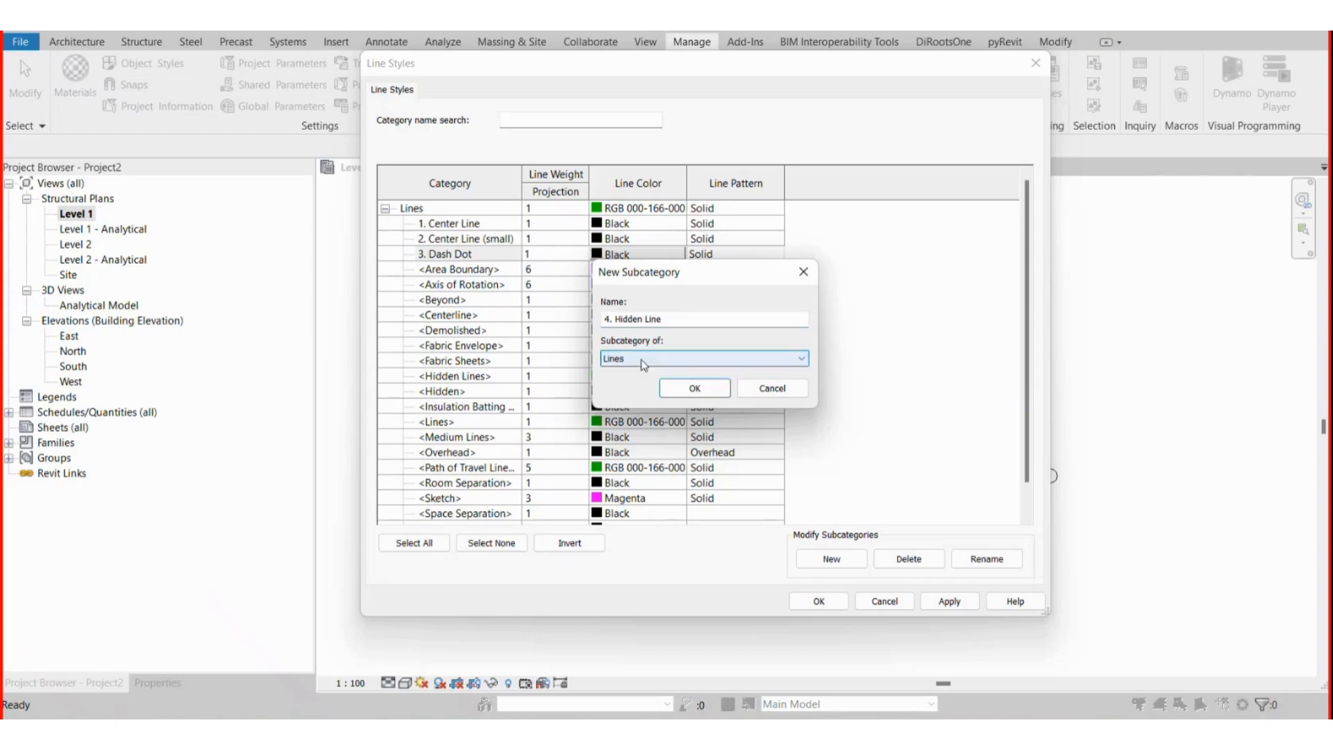
left_click(696, 391)
Set the projection line weight of the "1. Center Line" style to 5.
left_click(466, 229)
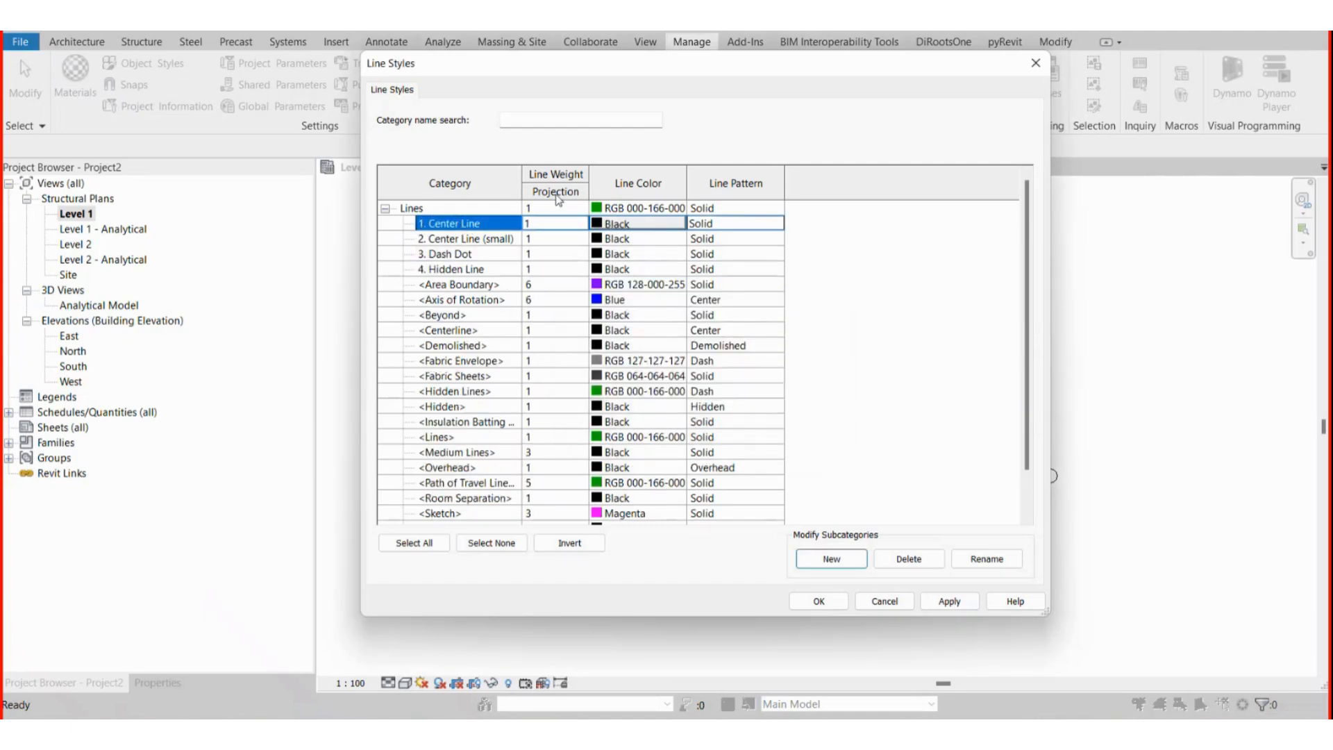
left_click(583, 228)
left_click(582, 225)
scroll(550, 259, "down", 2)
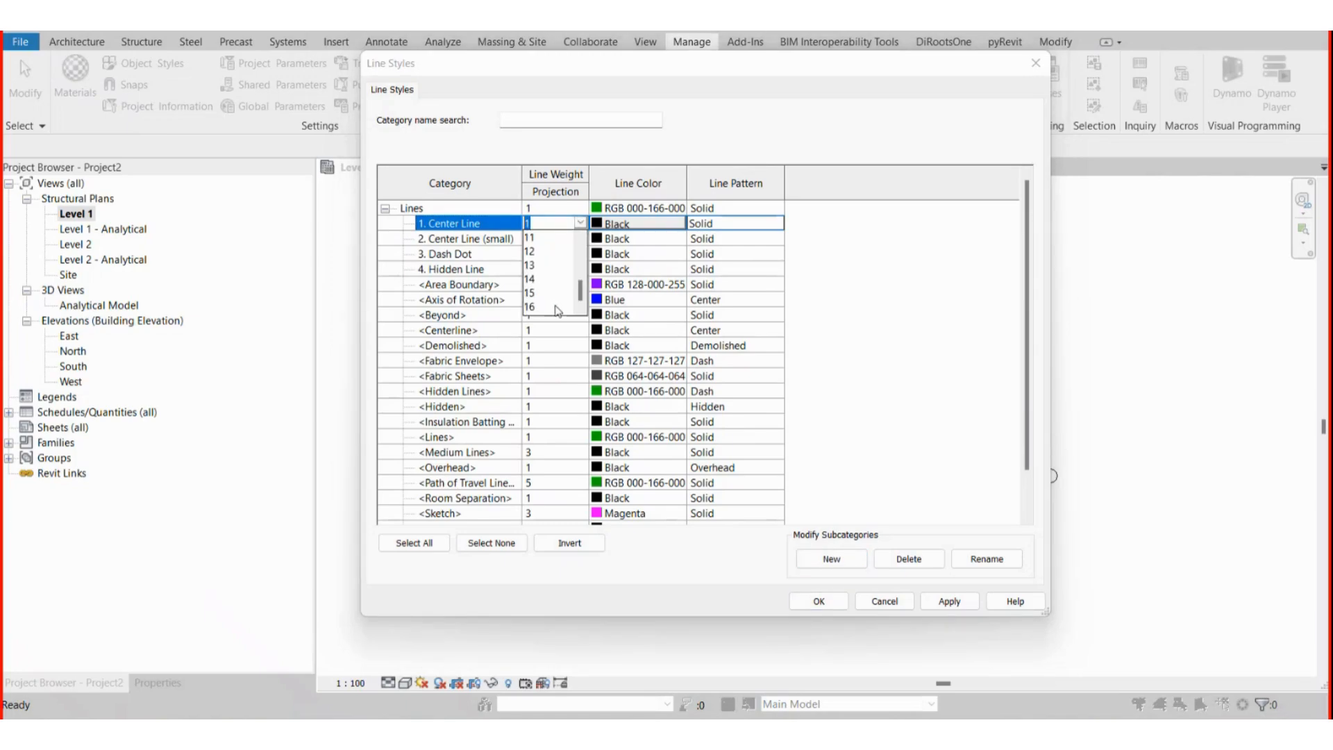
scroll(557, 310, "up", 4)
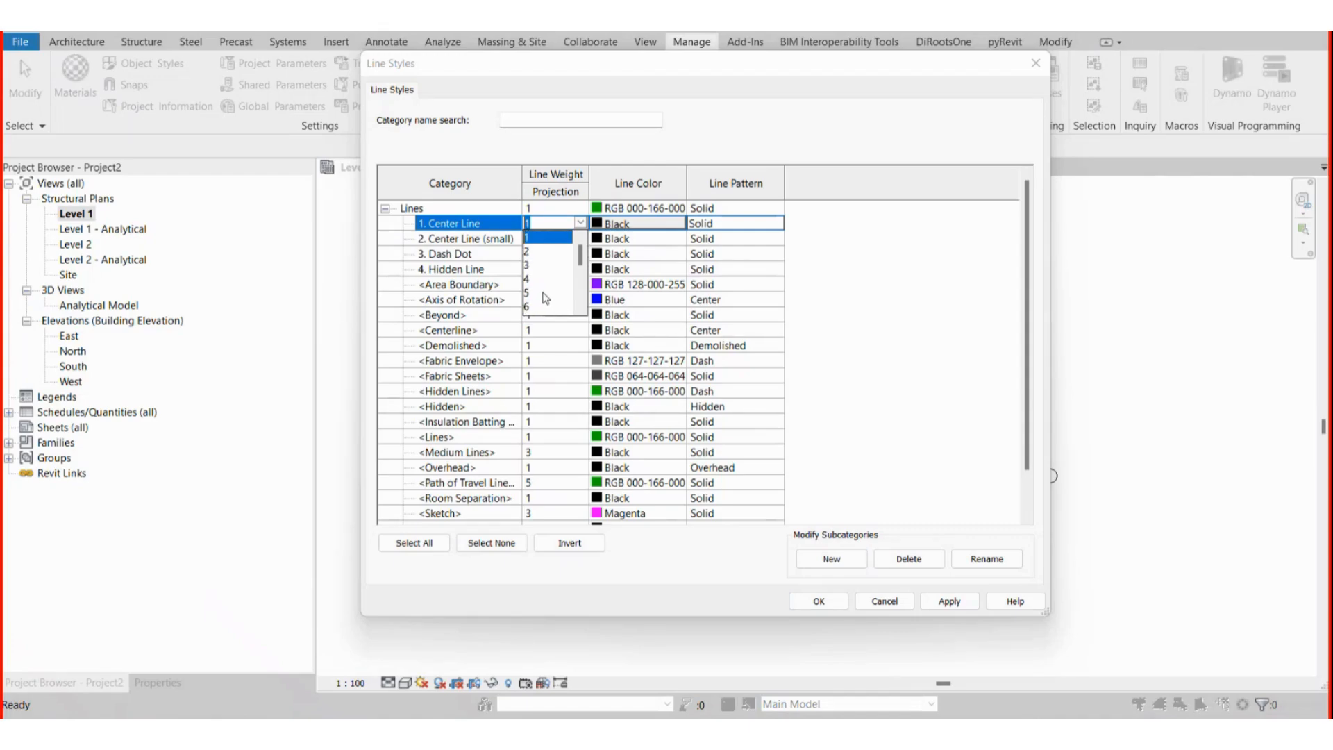
left_click(544, 295)
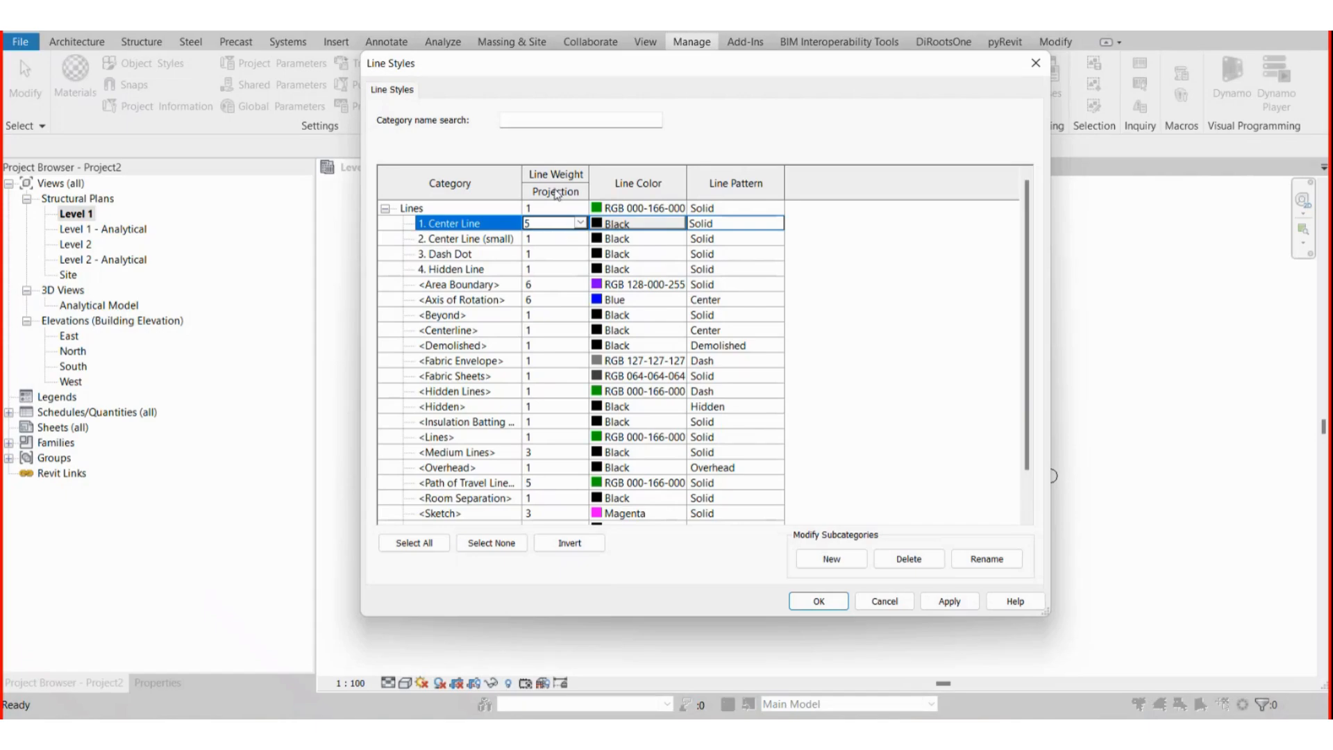
Set the projection line weight of "2. Center Line (small)", "3. Dash Dot" and "4. Hidden Line" to 5.
left_click(581, 244)
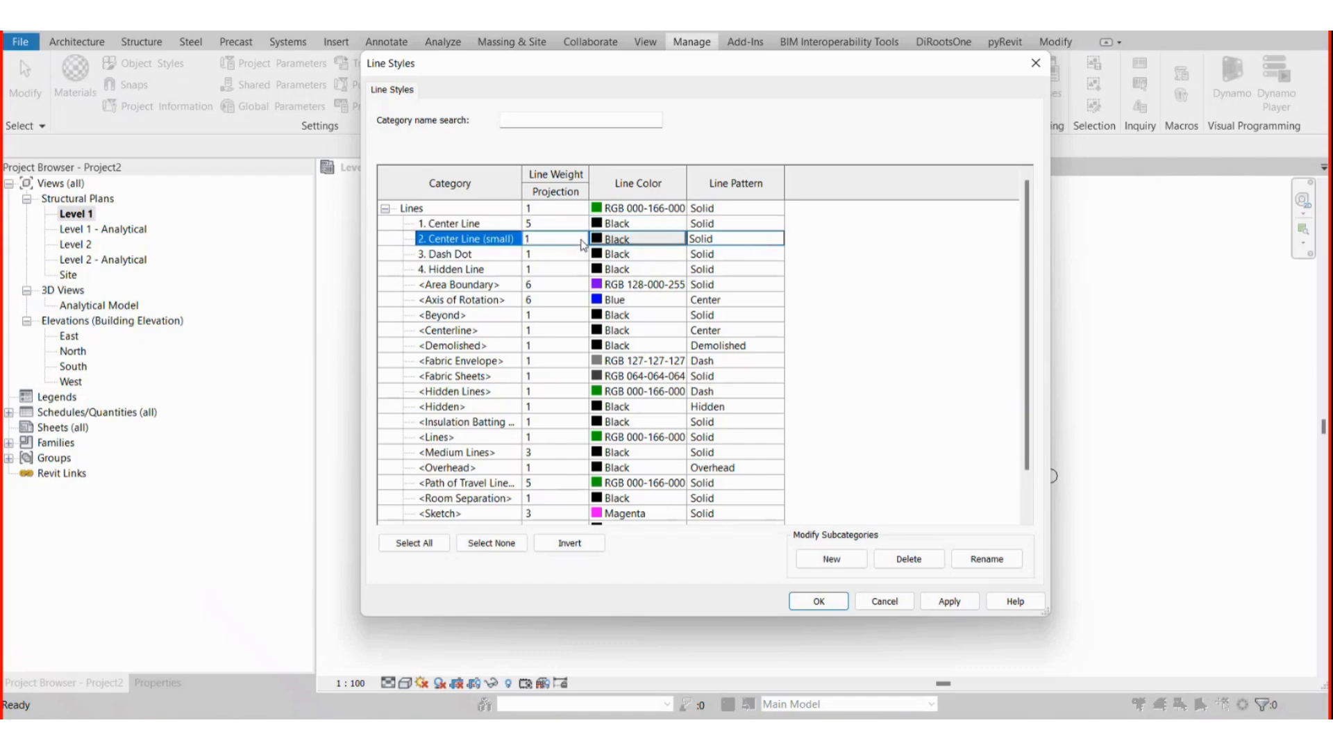
left_click(581, 239)
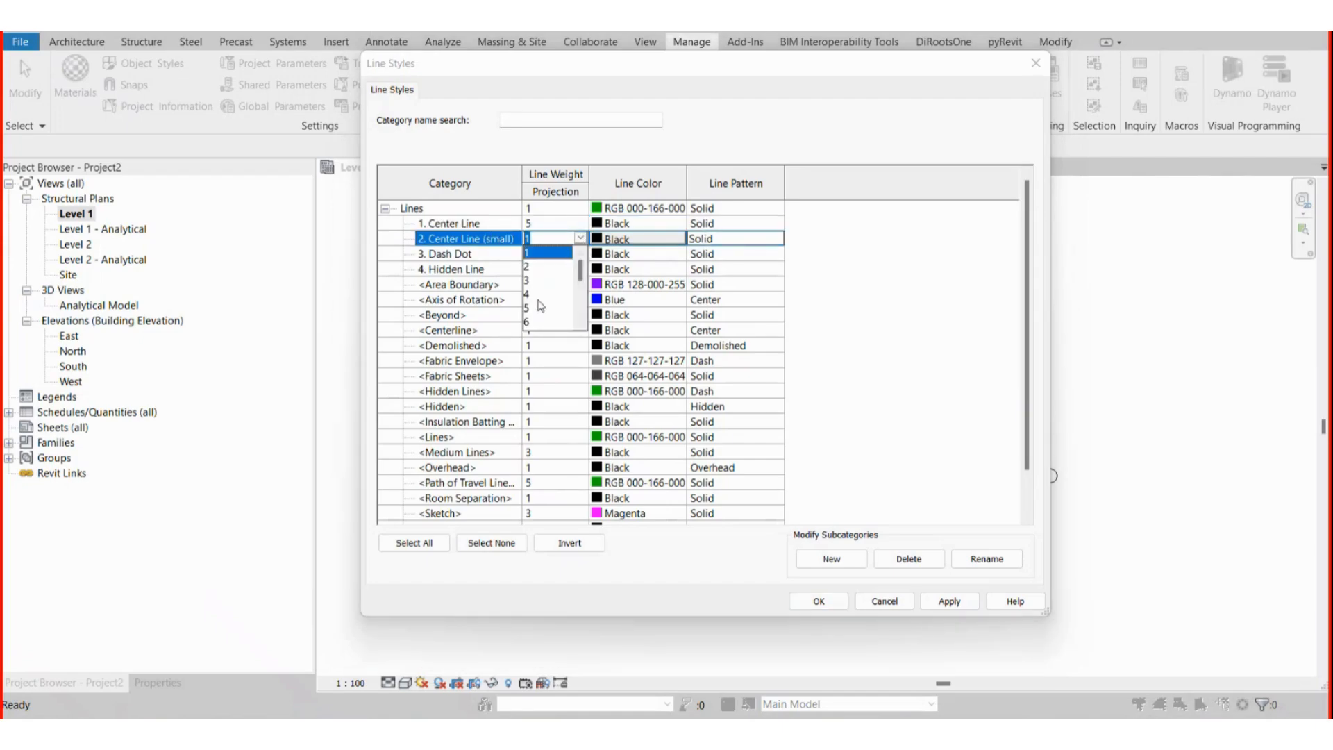
left_click(541, 290)
left_click(584, 255)
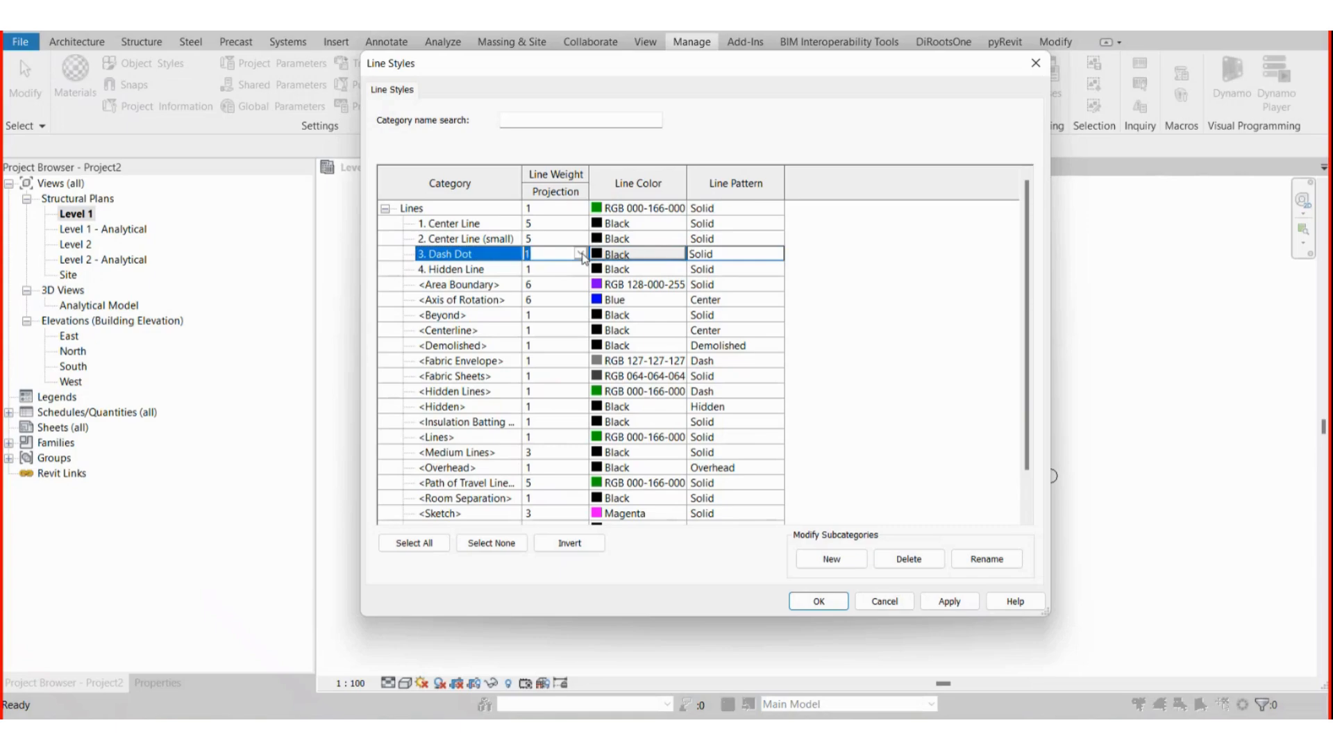
left_click(580, 253)
left_click(547, 326)
left_click(580, 269)
left_click(580, 270)
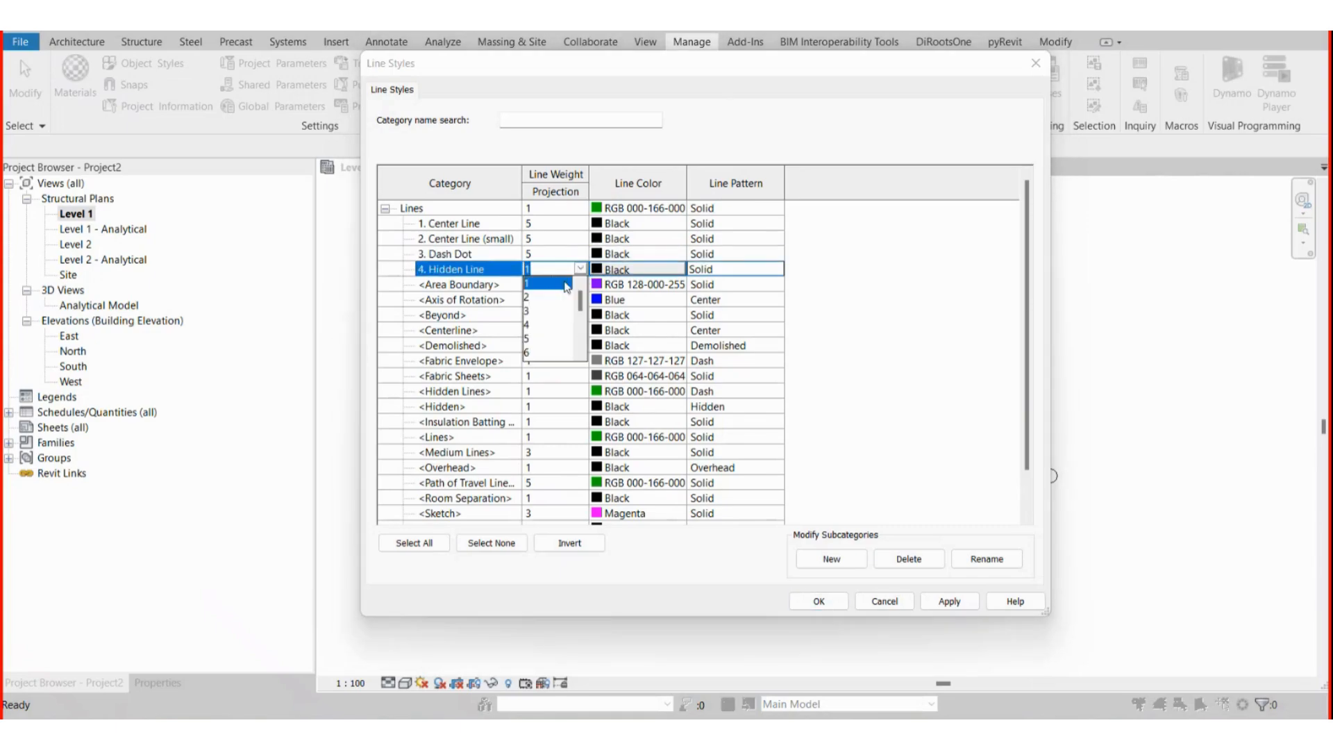
left_click(547, 341)
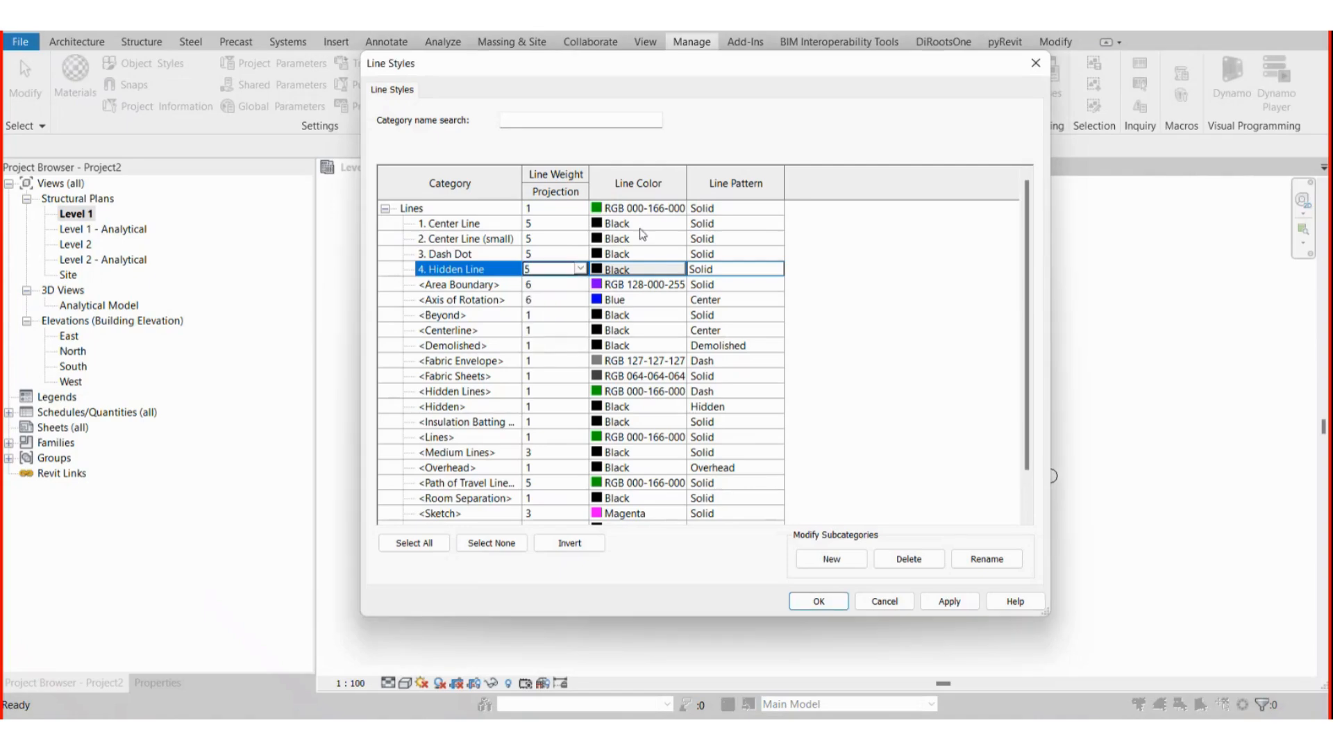
Set the line color of the "1. Center Line" style to Red.
left_click(683, 208)
left_click(682, 225)
left_click(682, 227)
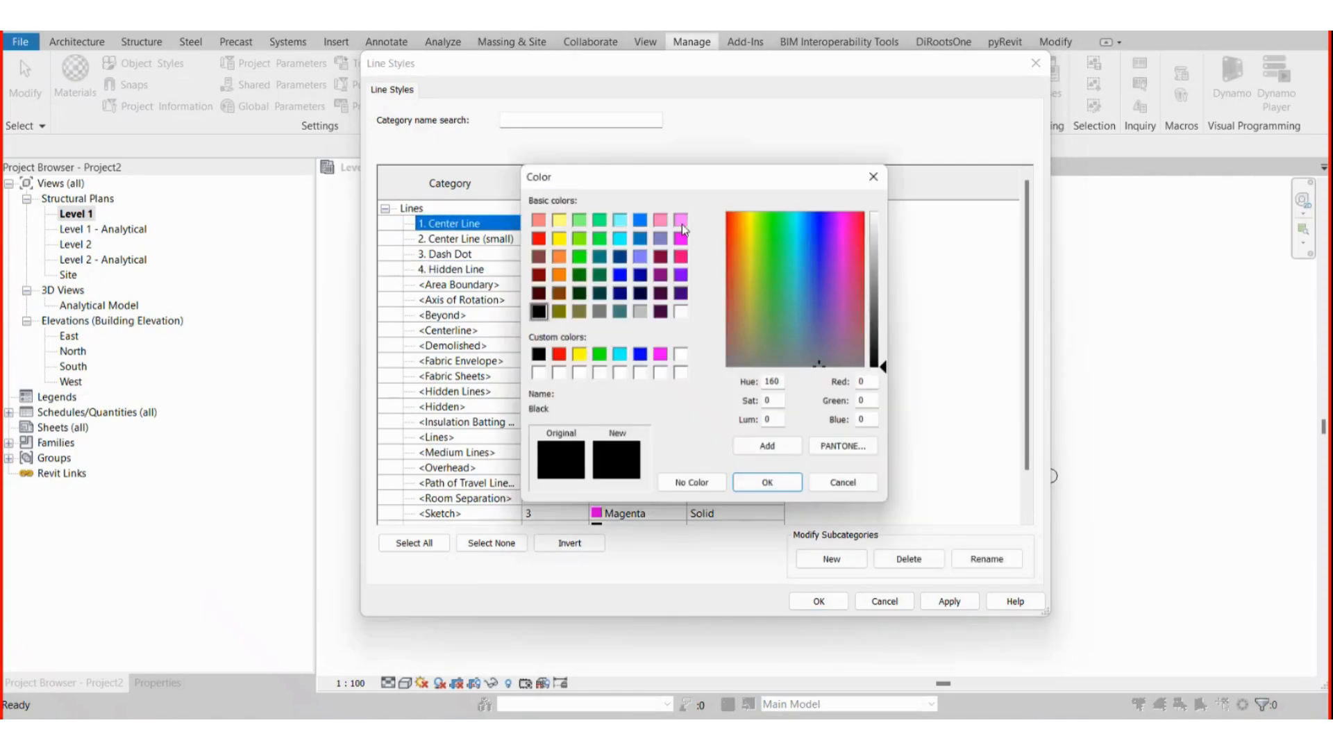
left_click_drag(652, 178, 808, 147)
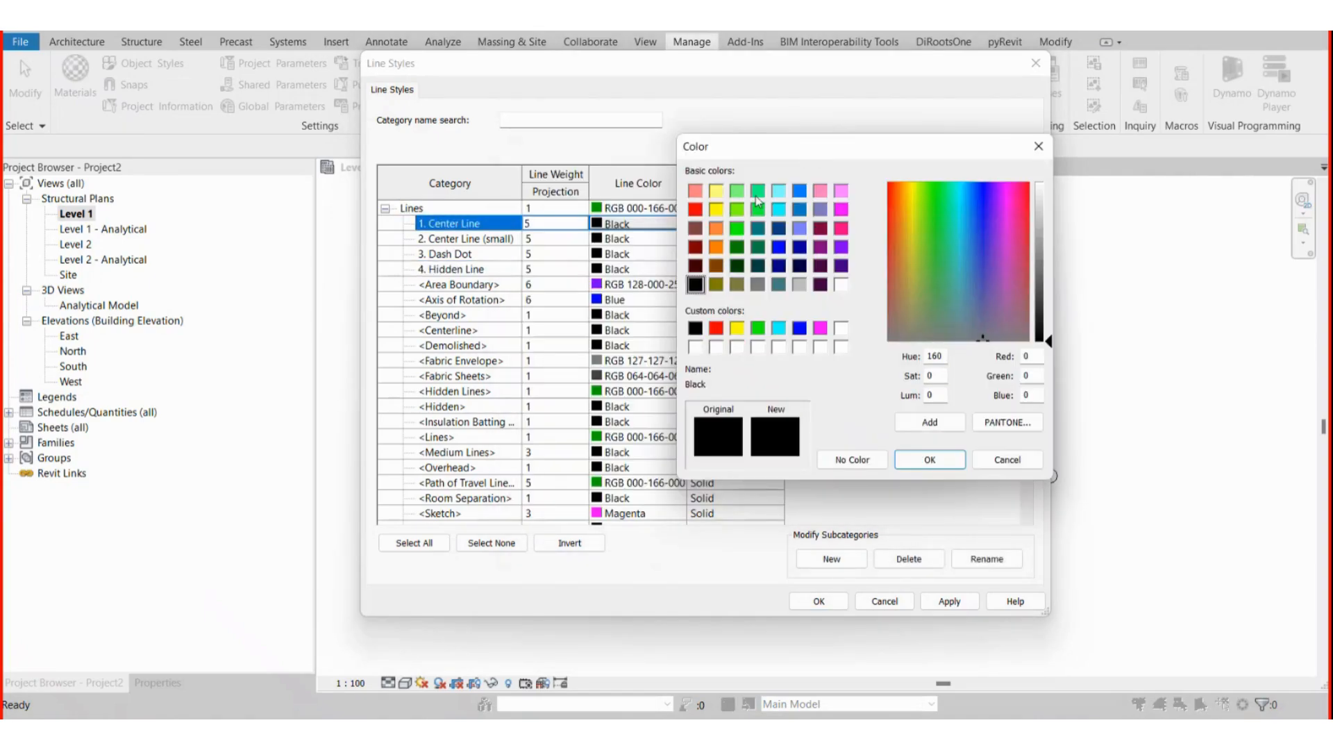
left_click(696, 212)
left_click(930, 460)
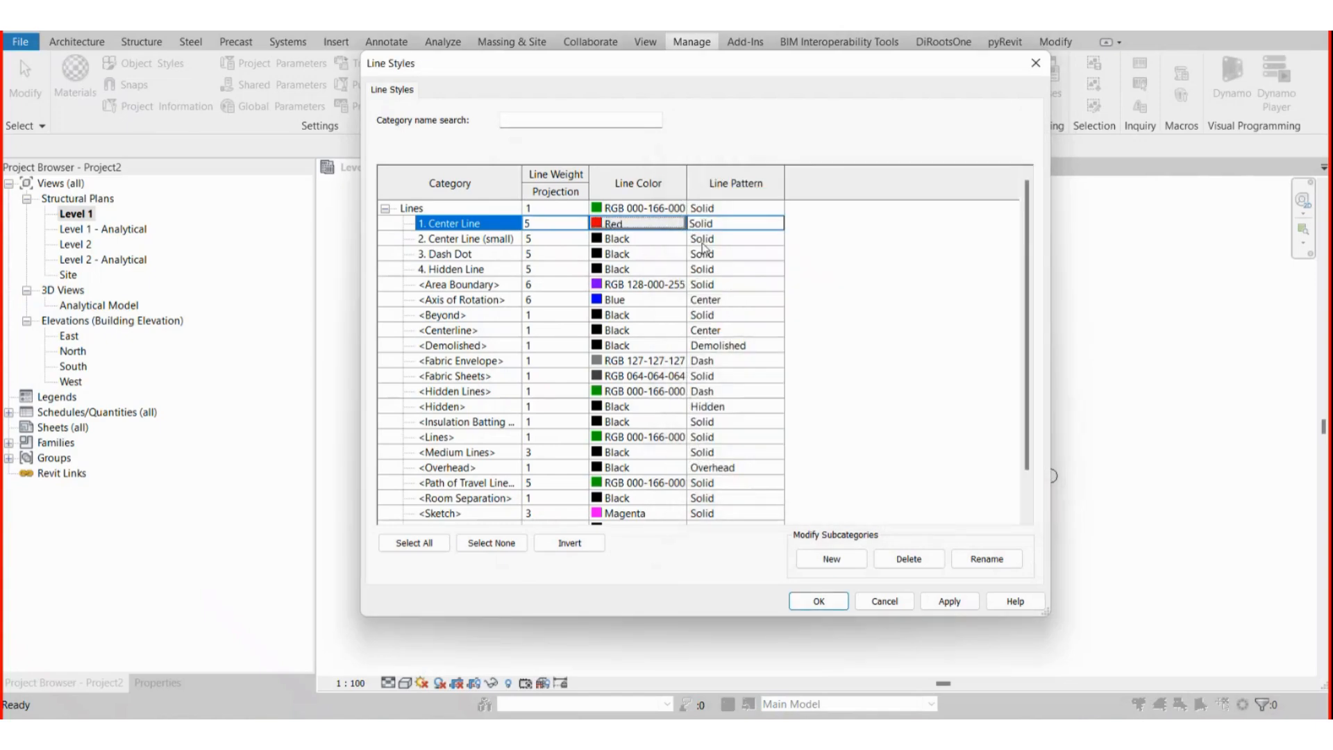
Set the line color of the "2. Center Line (small)" style to Yellow.
left_click(680, 240)
left_click(680, 240)
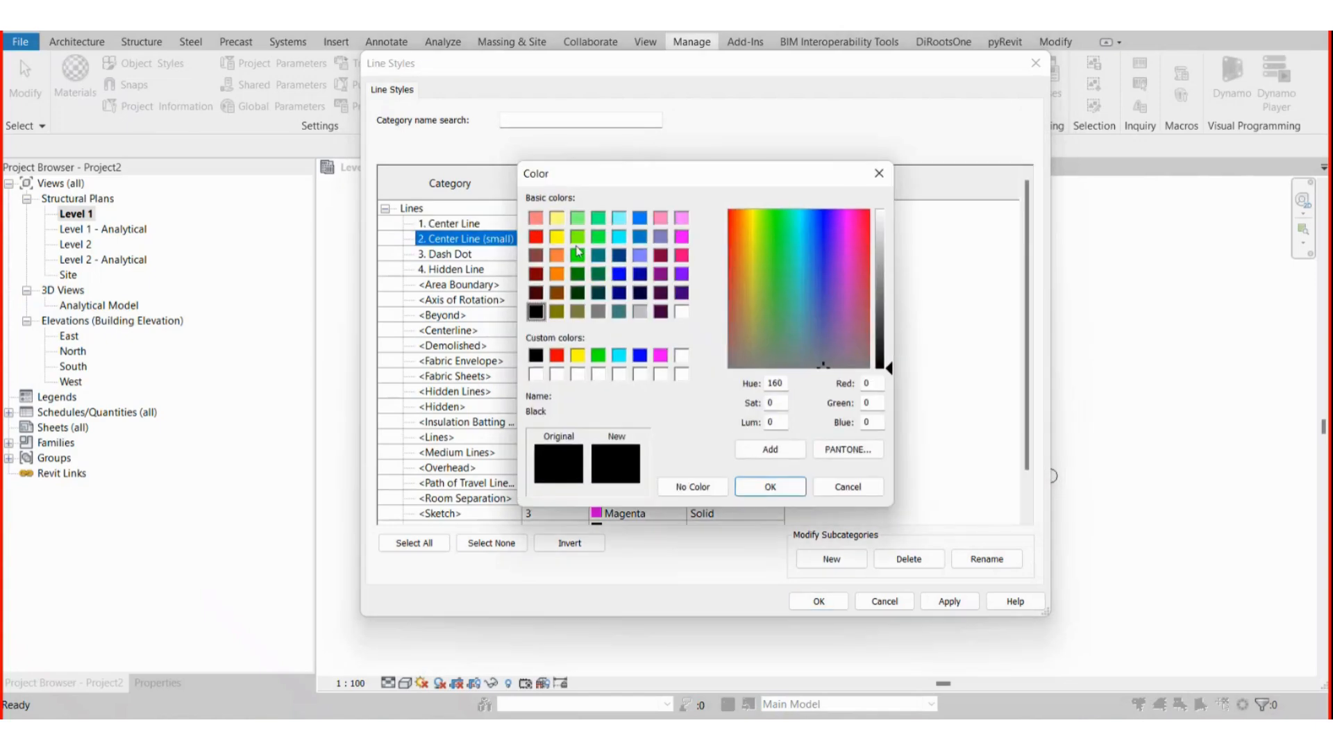
left_click(579, 356)
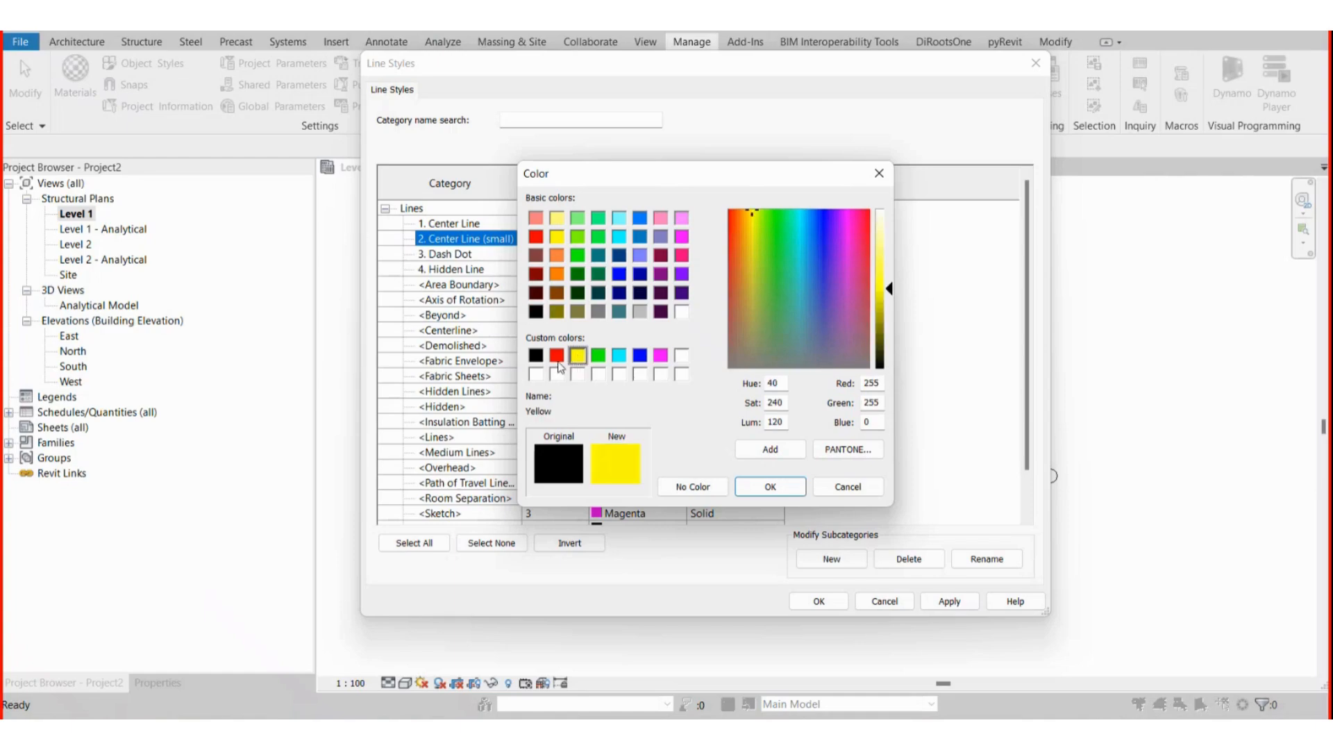
left_click(770, 486)
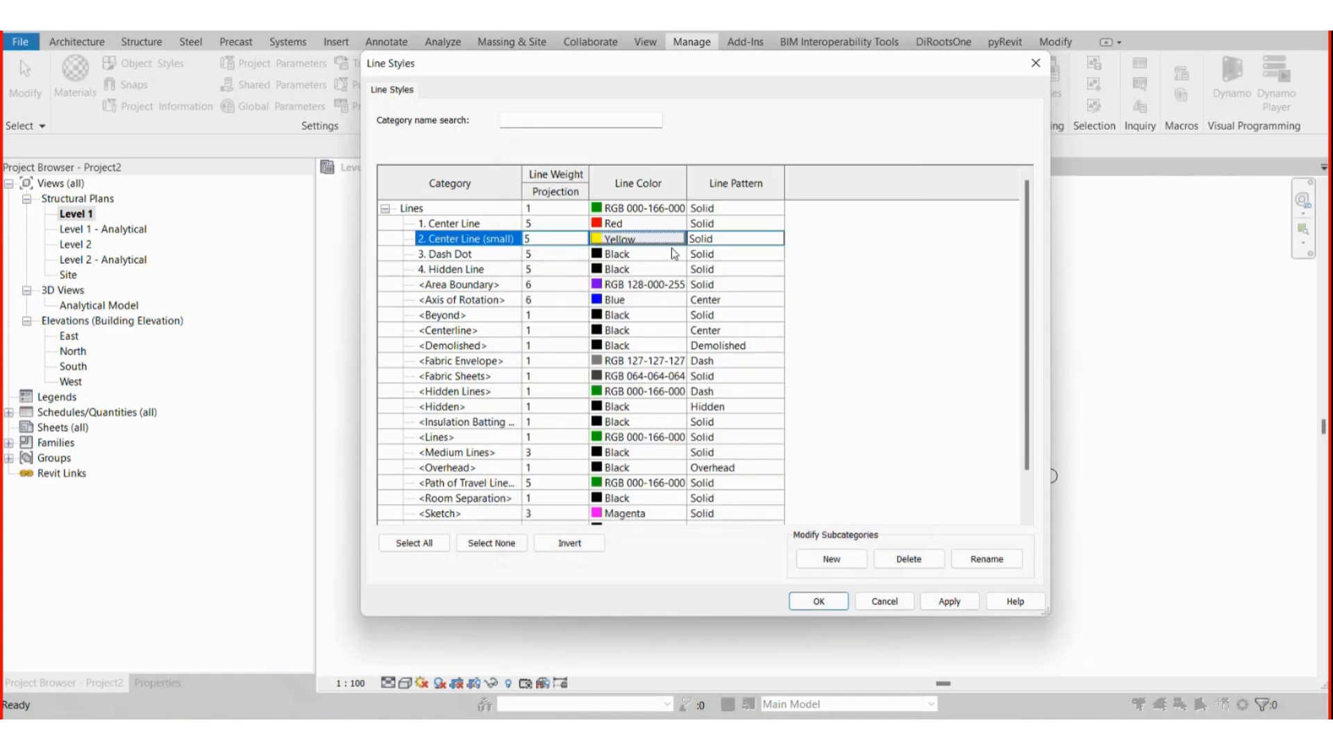
Set the line color of the "3. Dash Dot" style to Blue.
left_click(516, 208)
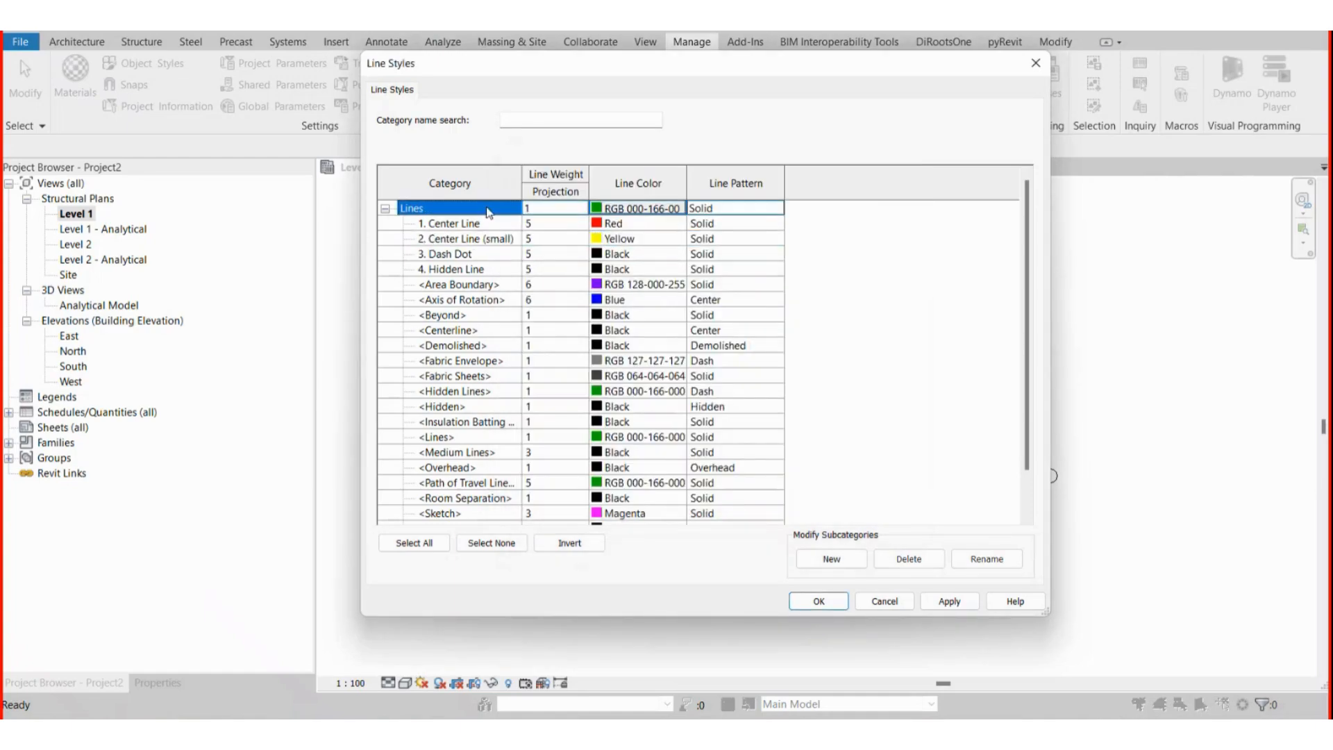
left_click(449, 254)
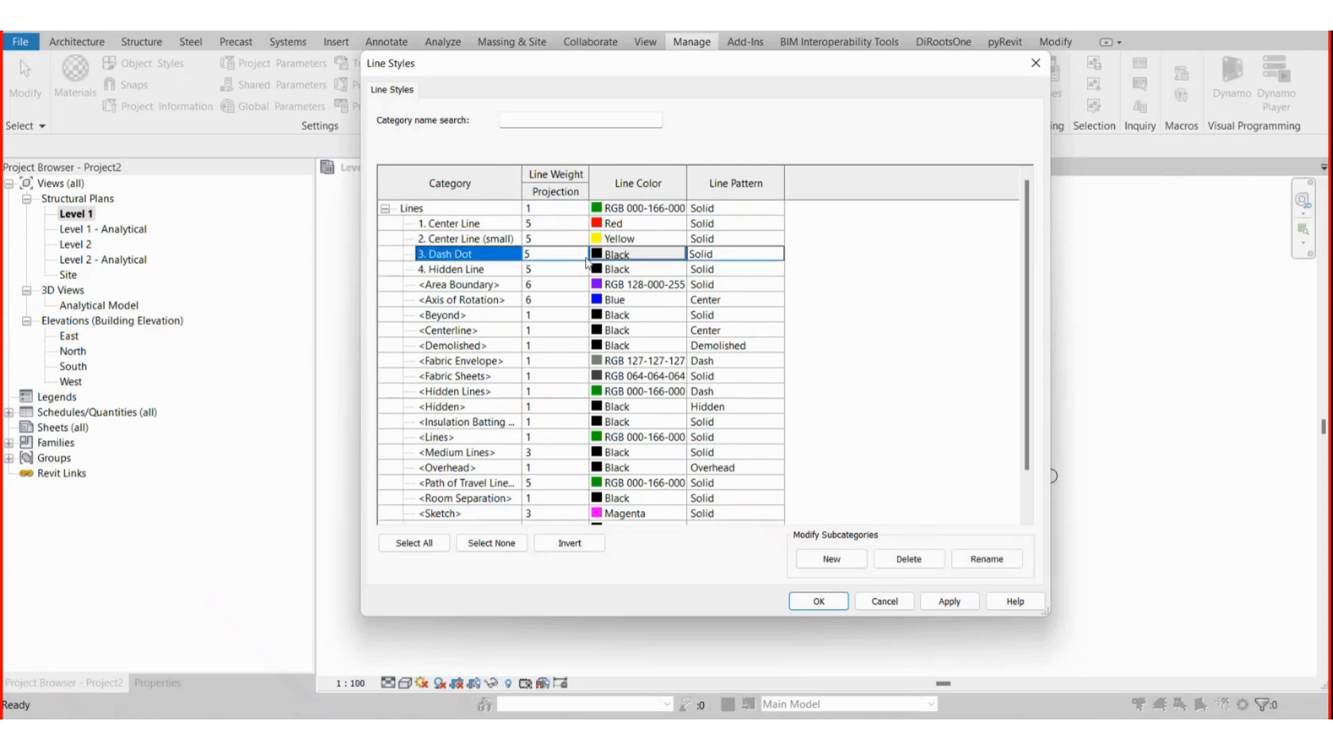
left_click(683, 257)
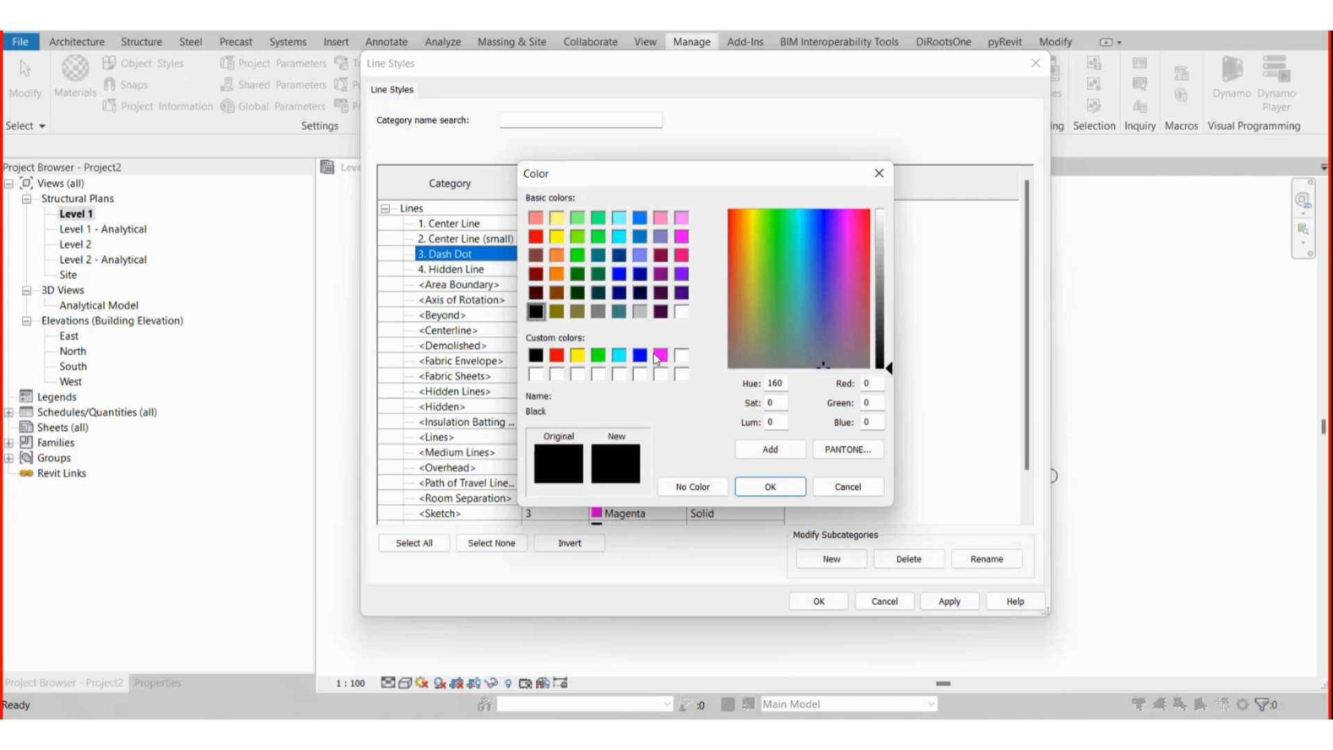
left_click(639, 356)
left_click(772, 486)
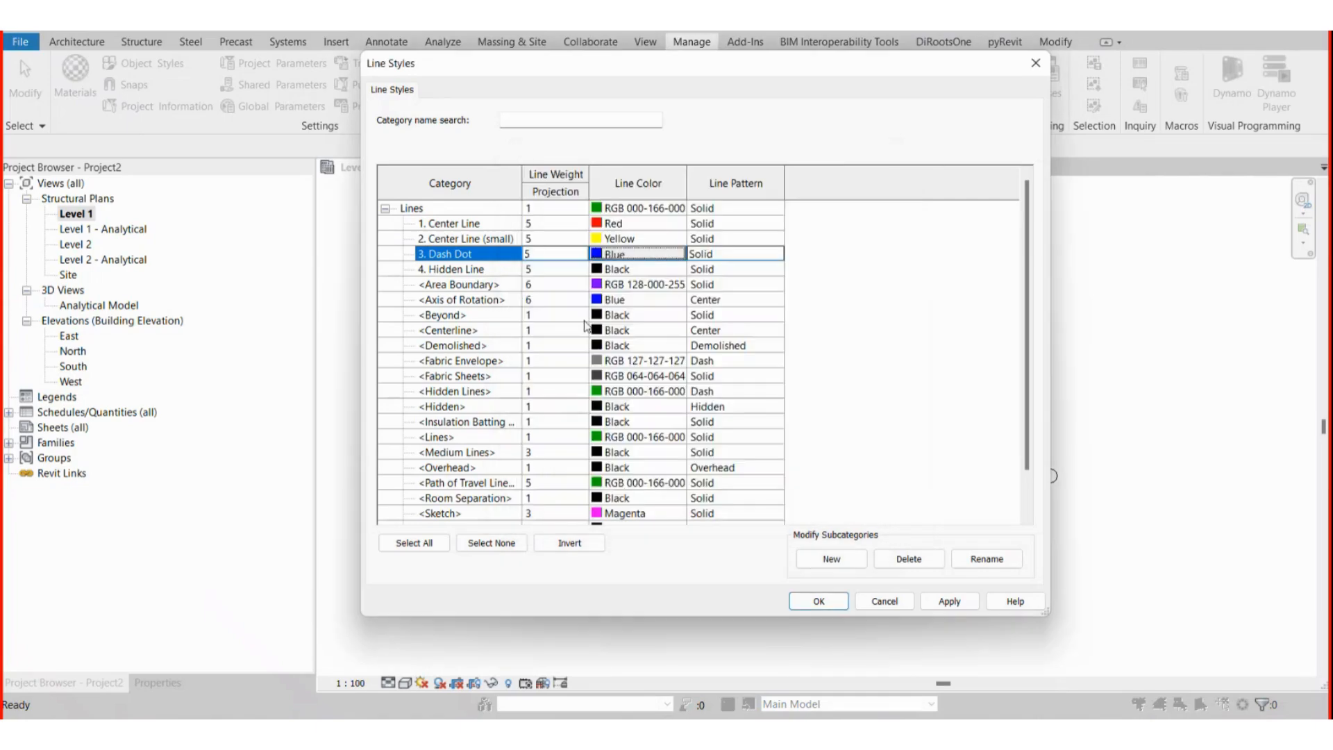
Set the line color of the "4. Hidden Line" style to Magenta.
left_click(677, 269)
left_click(678, 268)
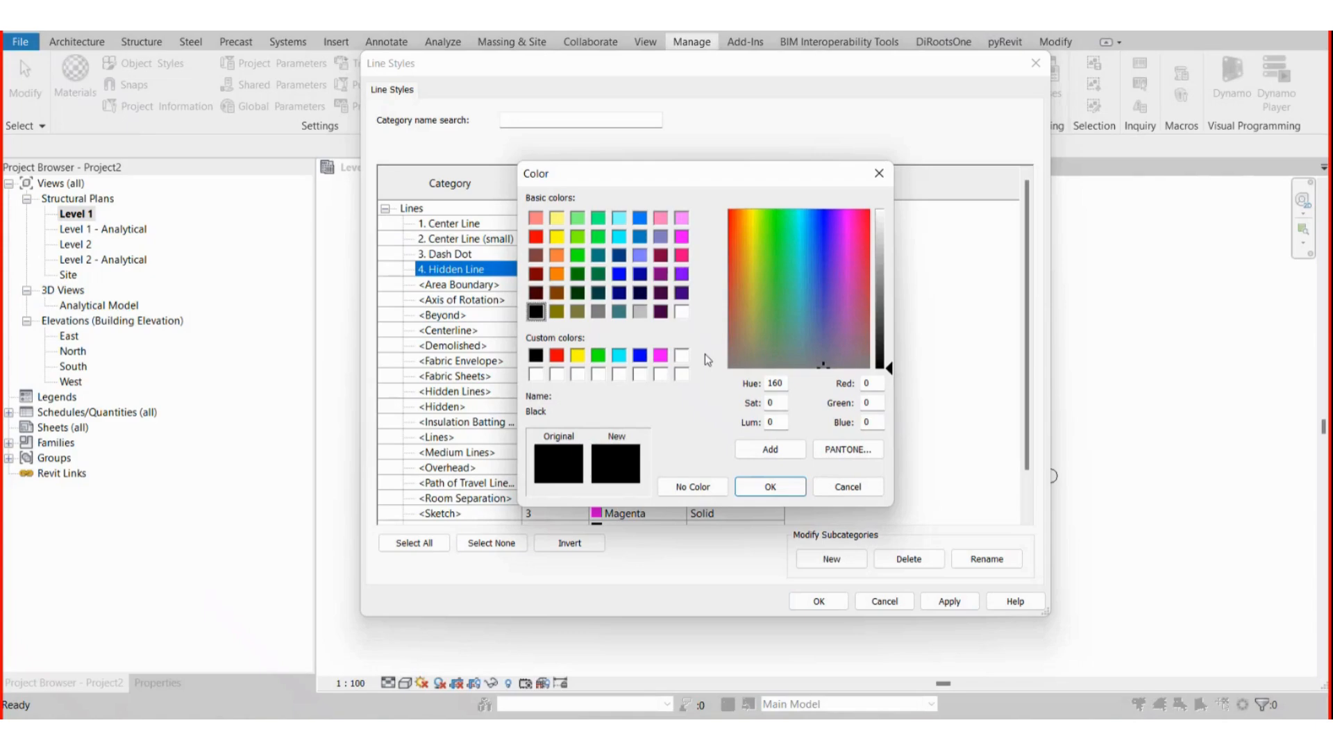
left_click(660, 355)
left_click(769, 486)
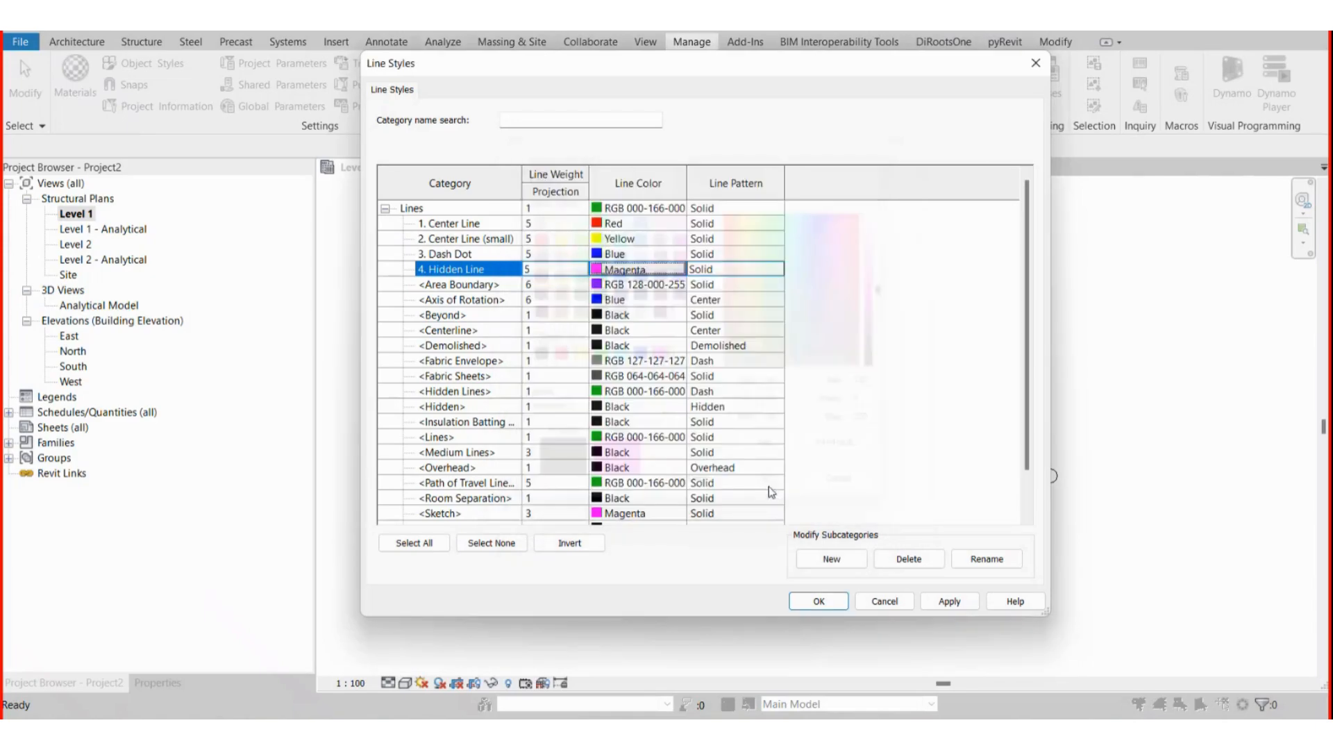
Select all four custom styles from "1. Center Line" to "4. Hidden Line" together and set their line color to Magenta.
left_click(652, 226)
left_click(640, 275, "shift")
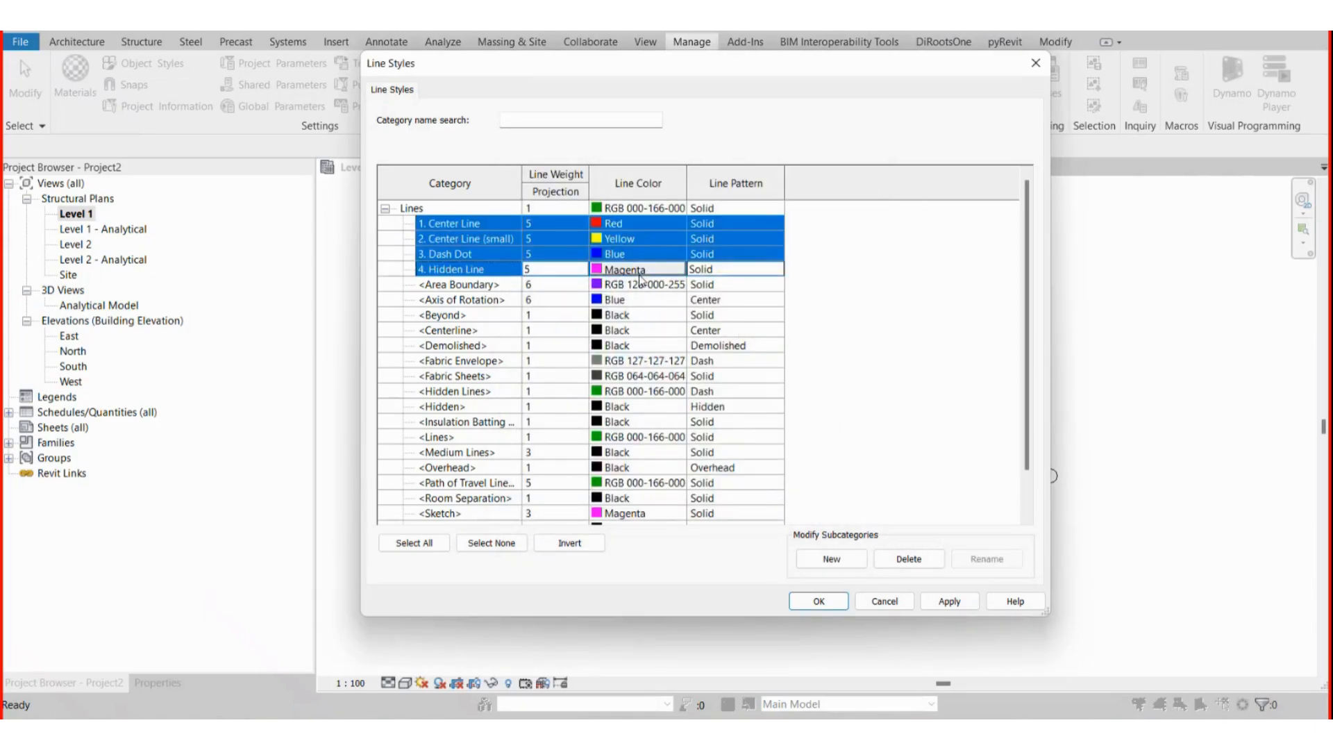
left_click(639, 272)
left_click(877, 175)
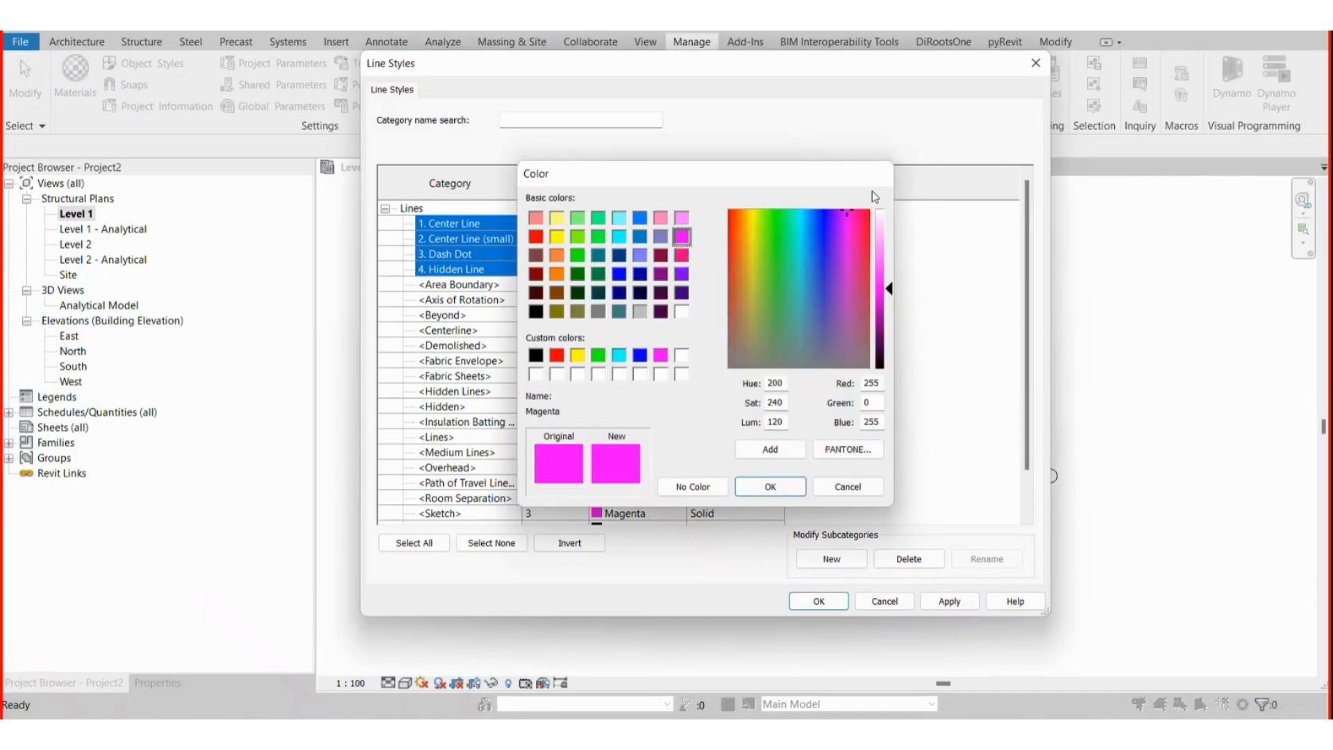
left_click(640, 270)
left_click(769, 484)
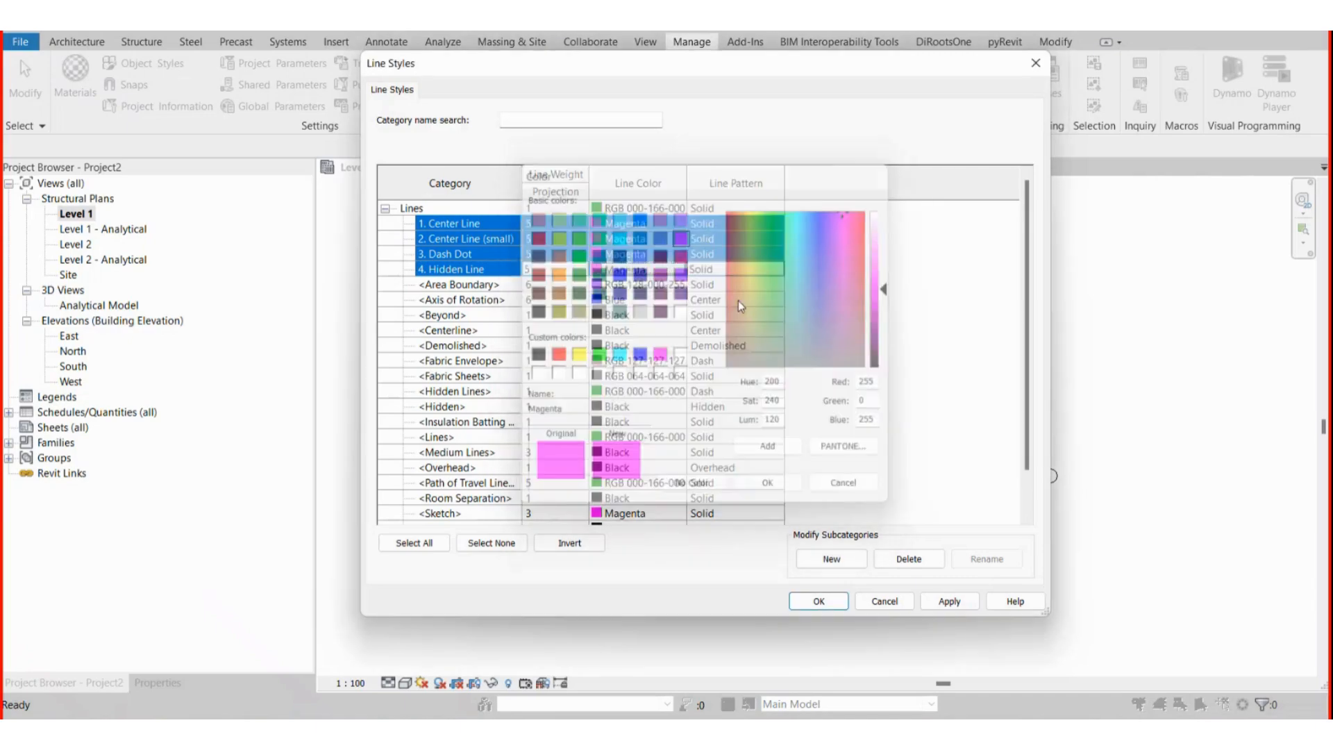
left_click(706, 225)
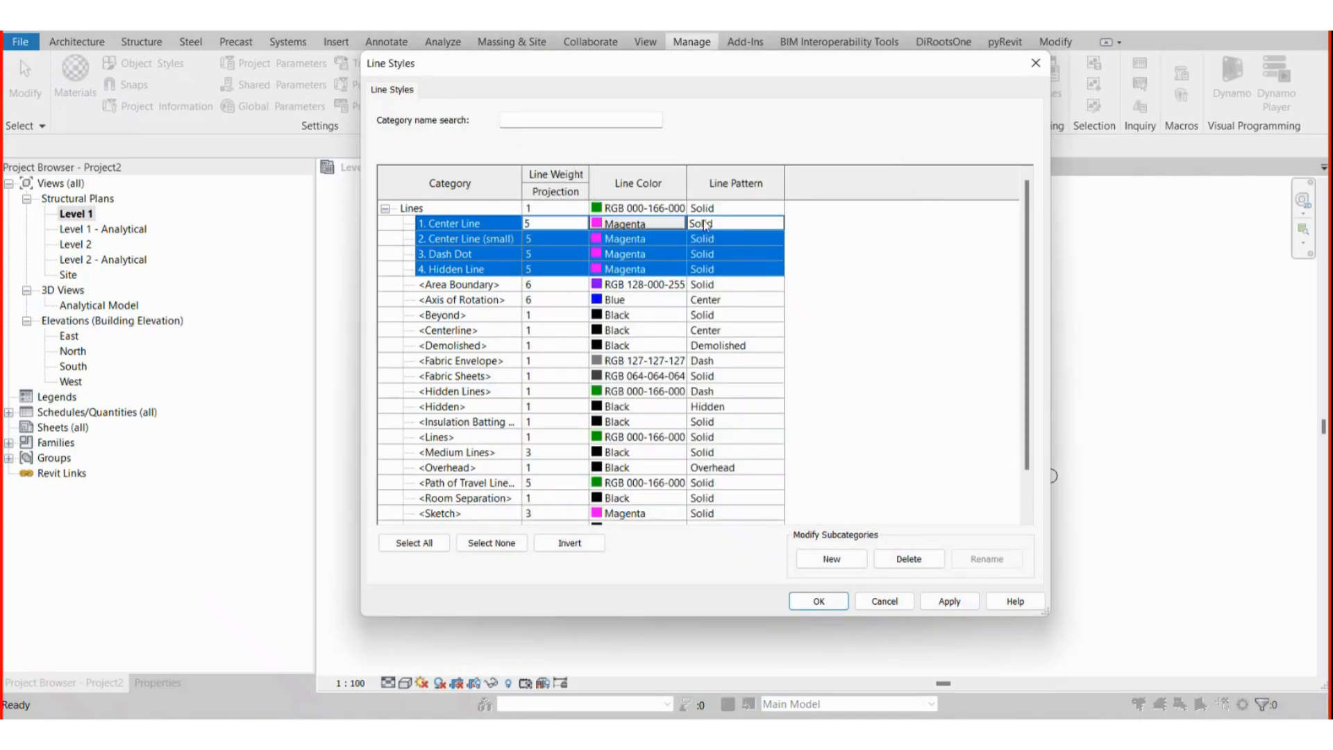
left_click(775, 224)
left_click(776, 224)
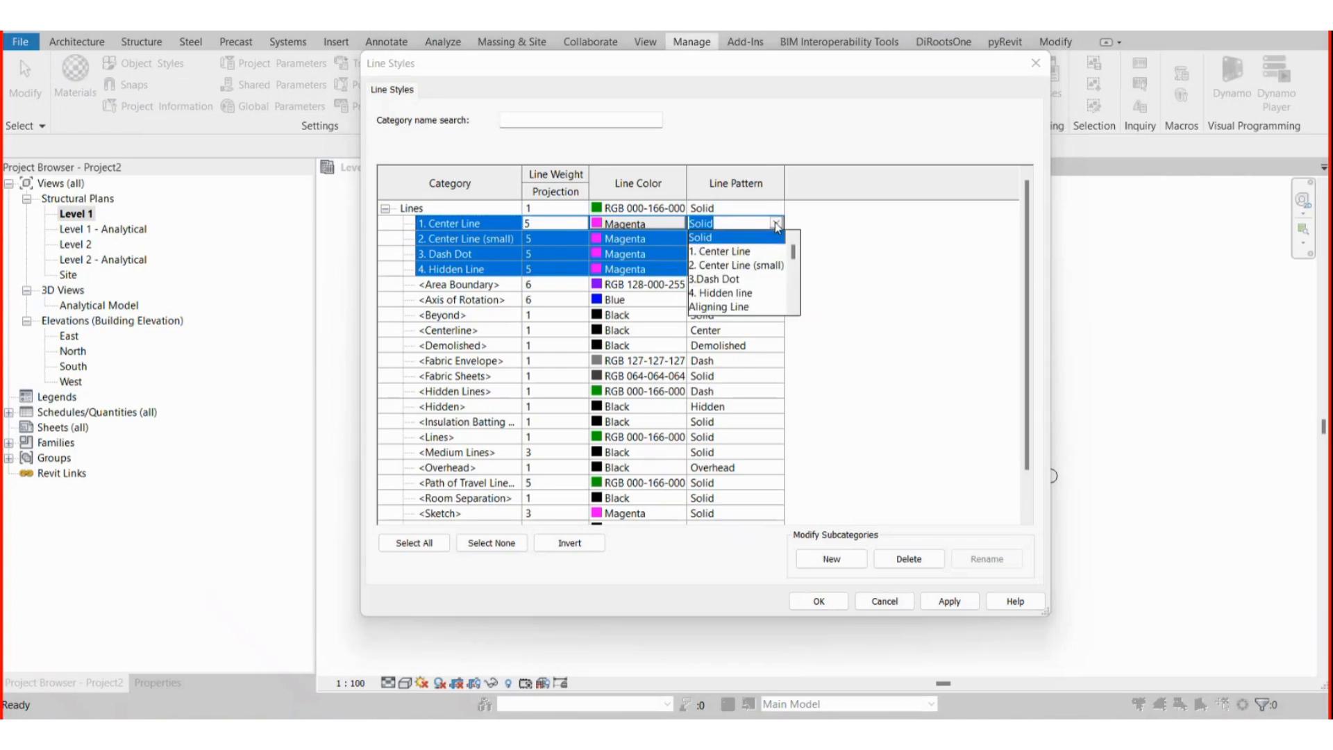
left_click(776, 224)
Assign the "1. Center Line" and "2. Center Line (small)" line patterns to the styles of the same names.
left_click(461, 224)
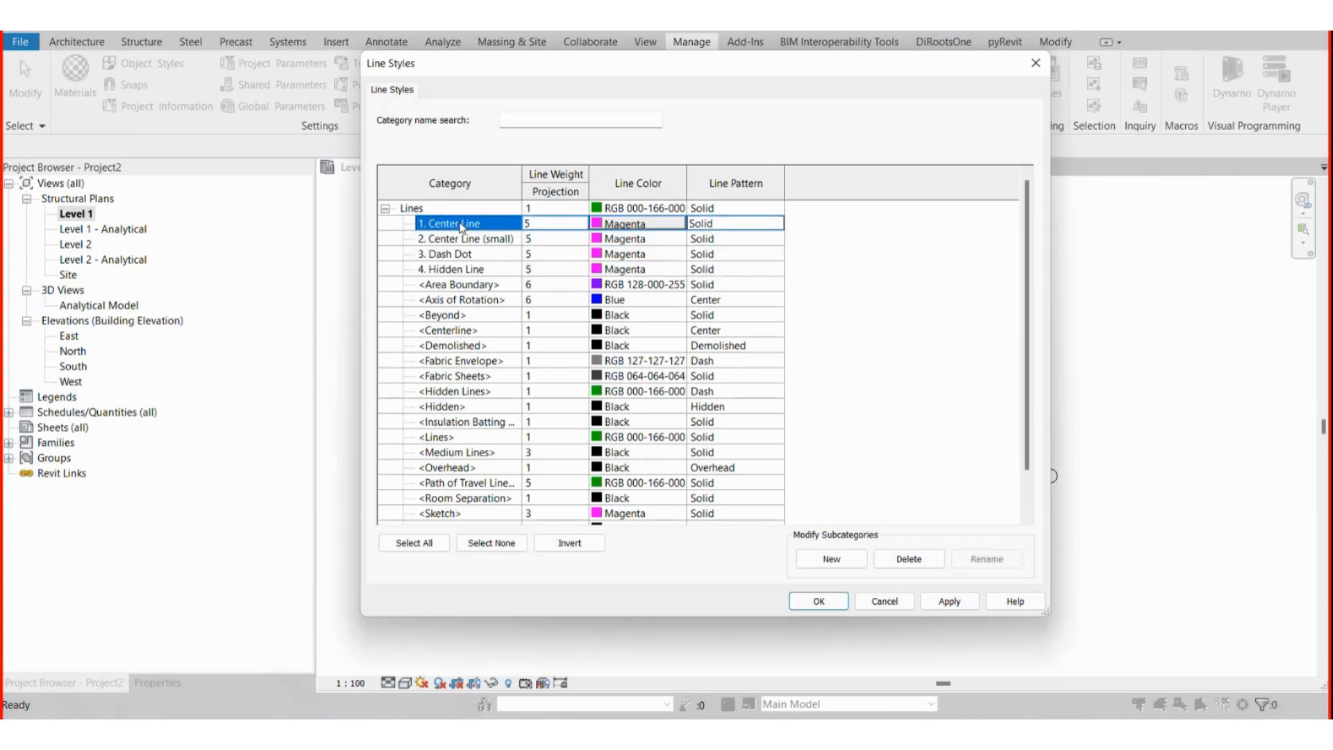
left_click(776, 224)
left_click(775, 223)
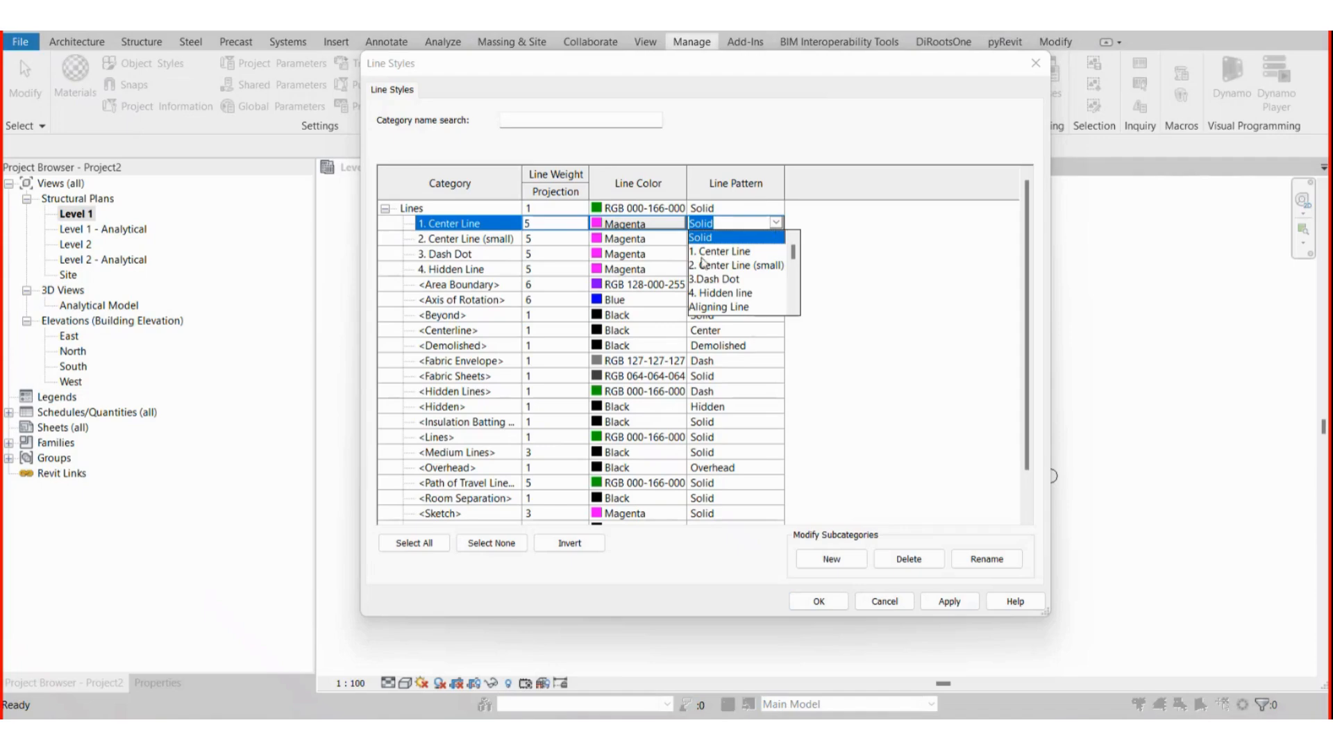
left_click(733, 253)
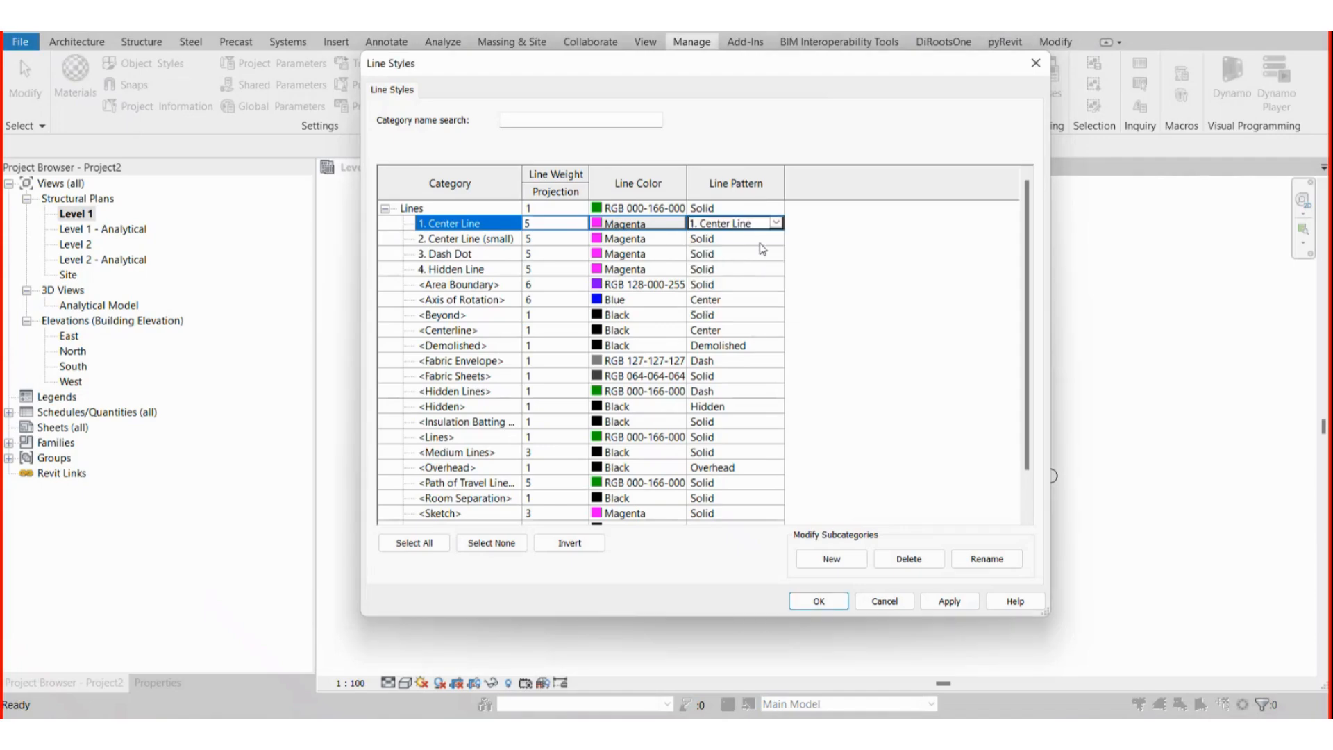
left_click(779, 239)
left_click(777, 240)
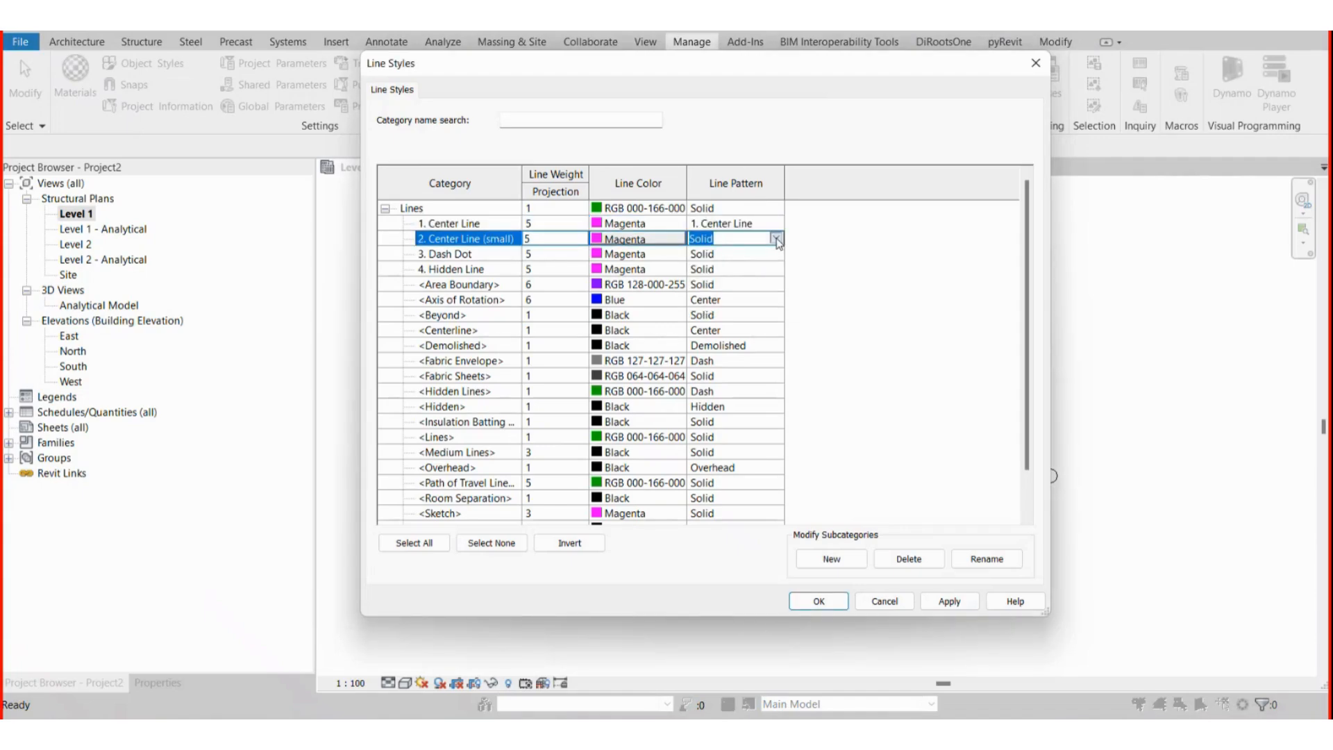
left_click(777, 239)
left_click(739, 285)
Assign the "3.Dash Dot" and "4. Hidden line" patterns to their matching styles, and apply the line style changes.
left_click(777, 255)
left_click(776, 255)
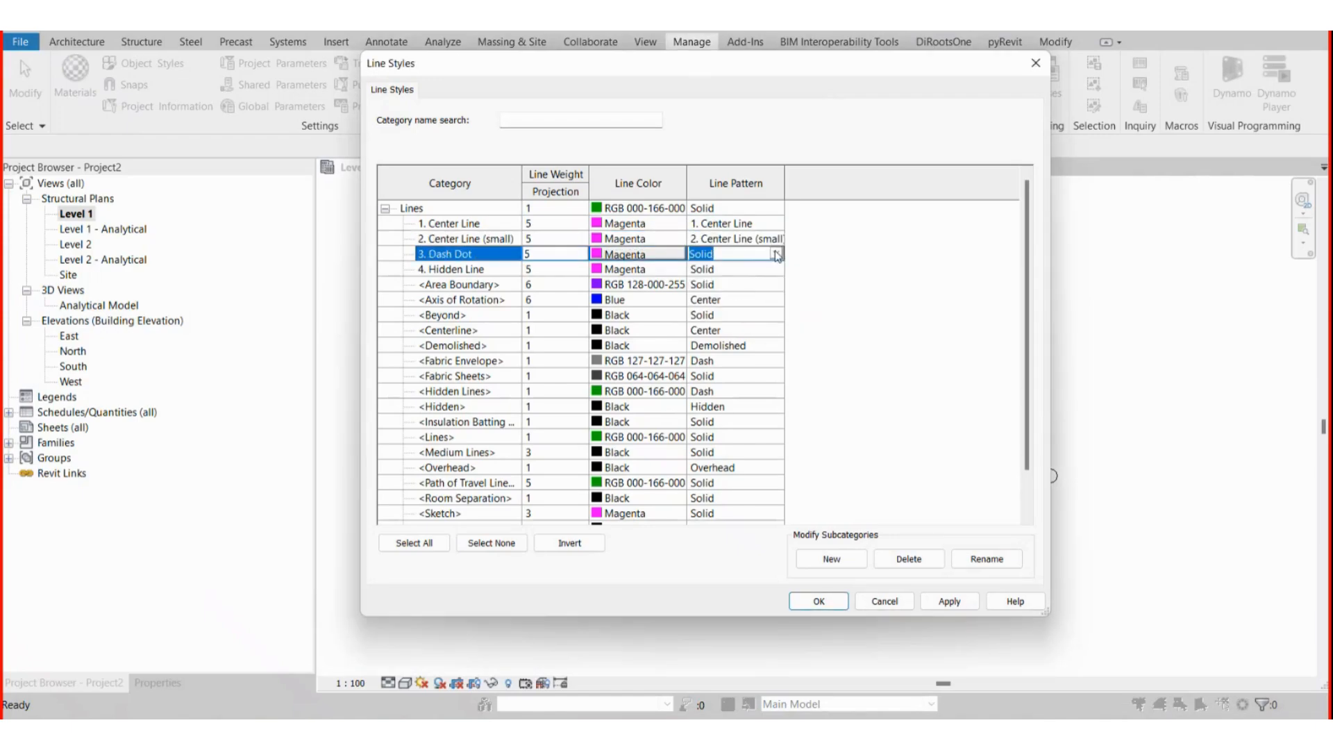
left_click(777, 254)
left_click(708, 309)
left_click(780, 270)
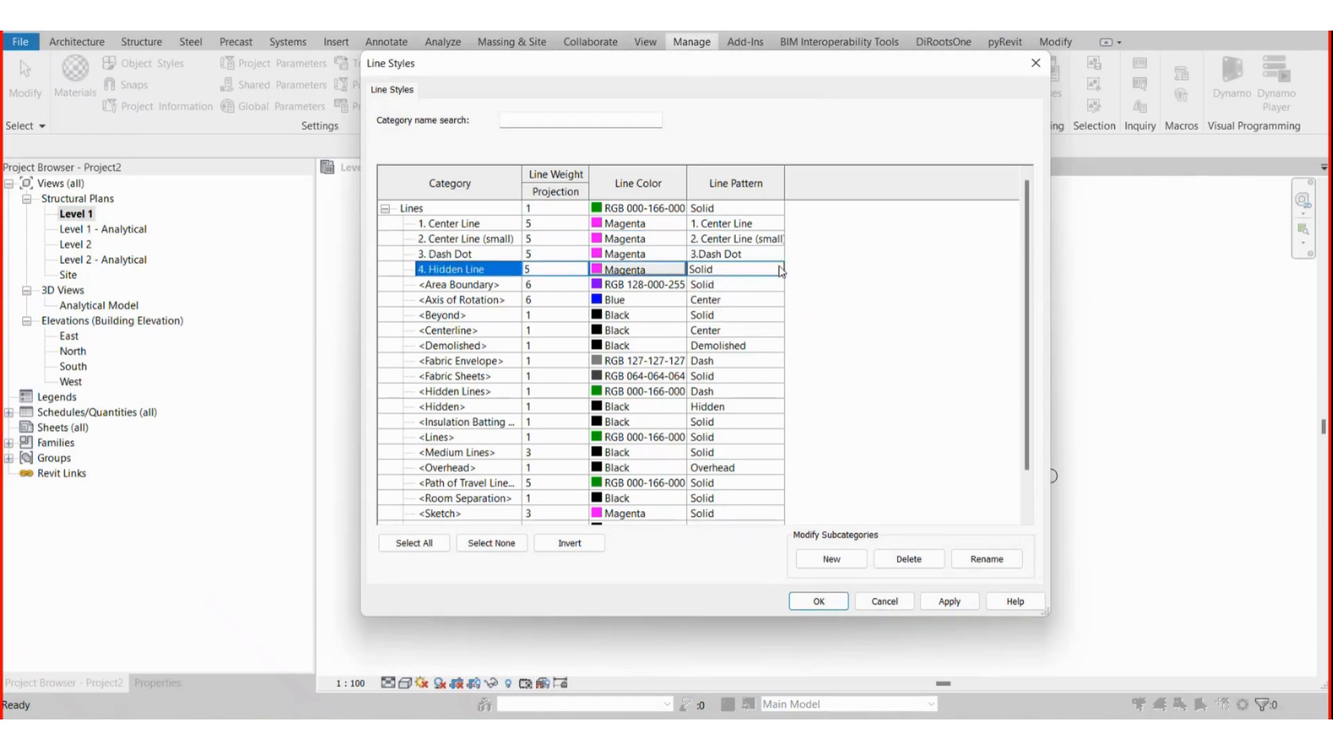
left_click(780, 271)
left_click(776, 269)
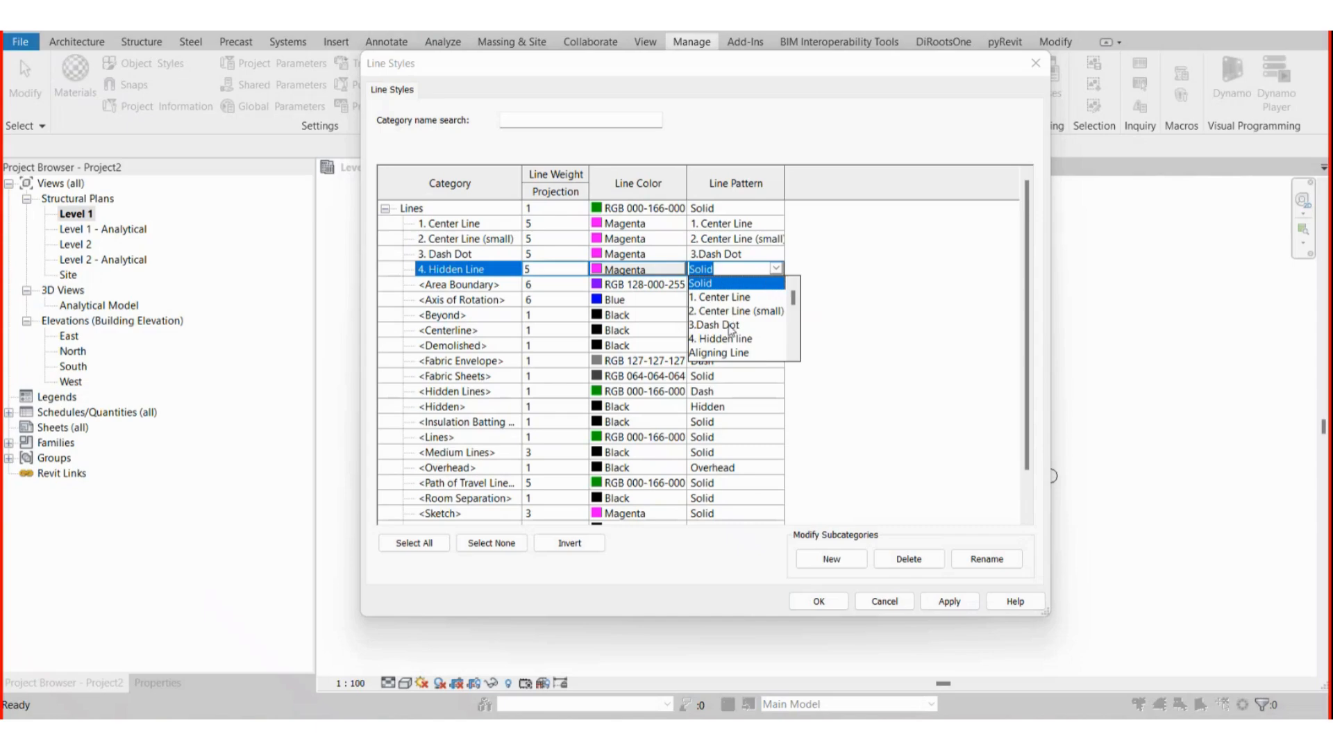
left_click(716, 340)
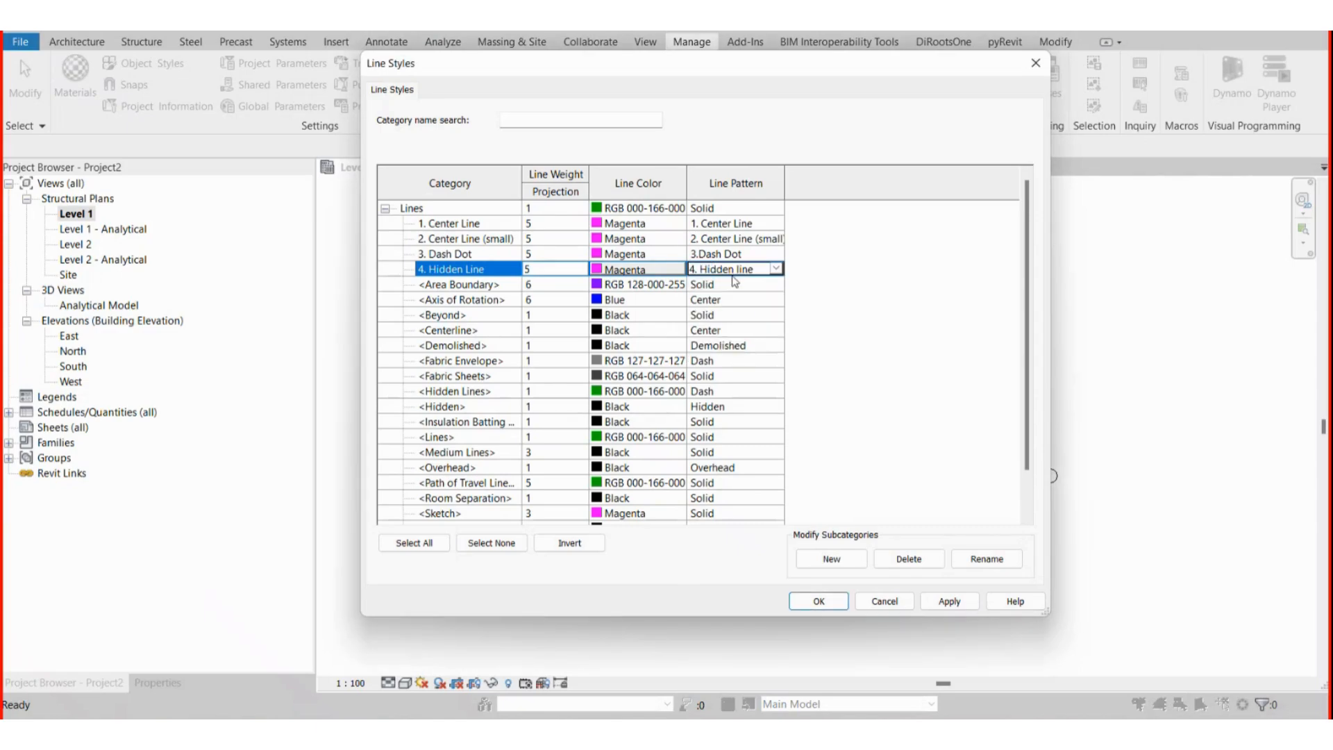
left_click(938, 603)
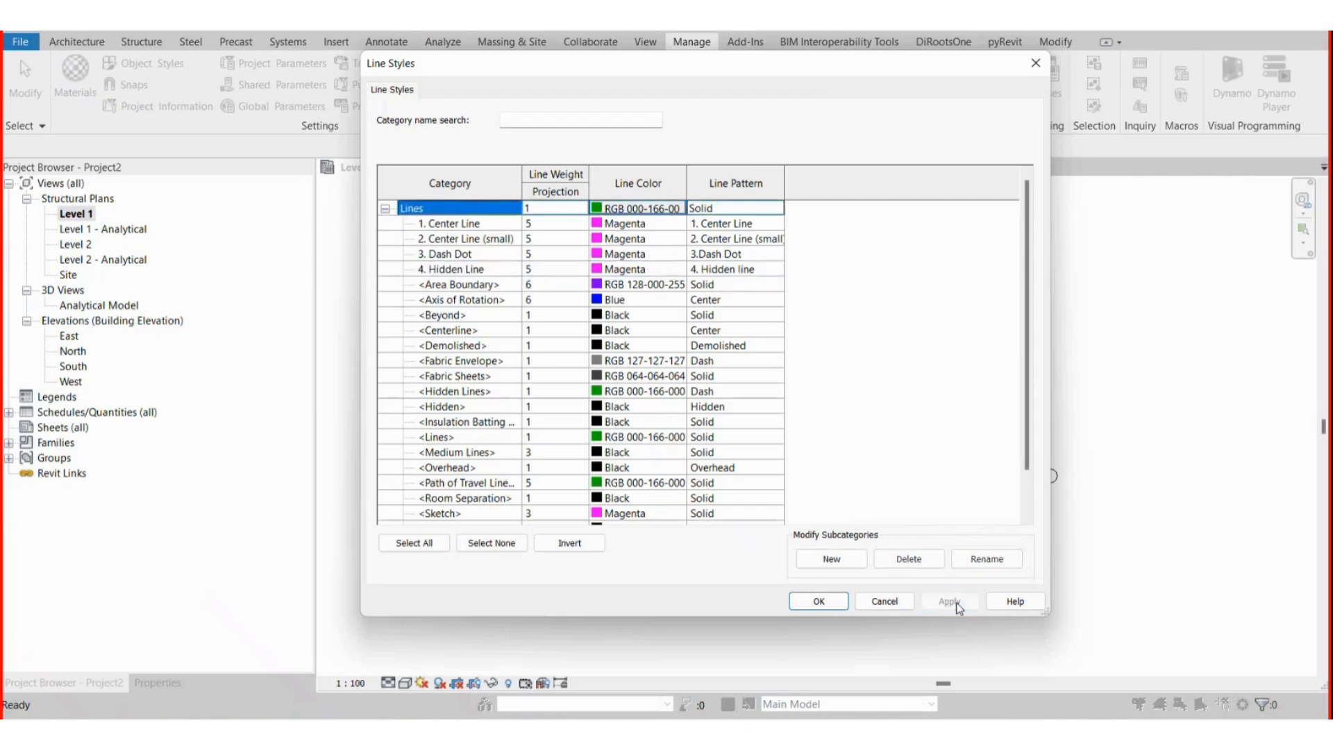
left_click(820, 601)
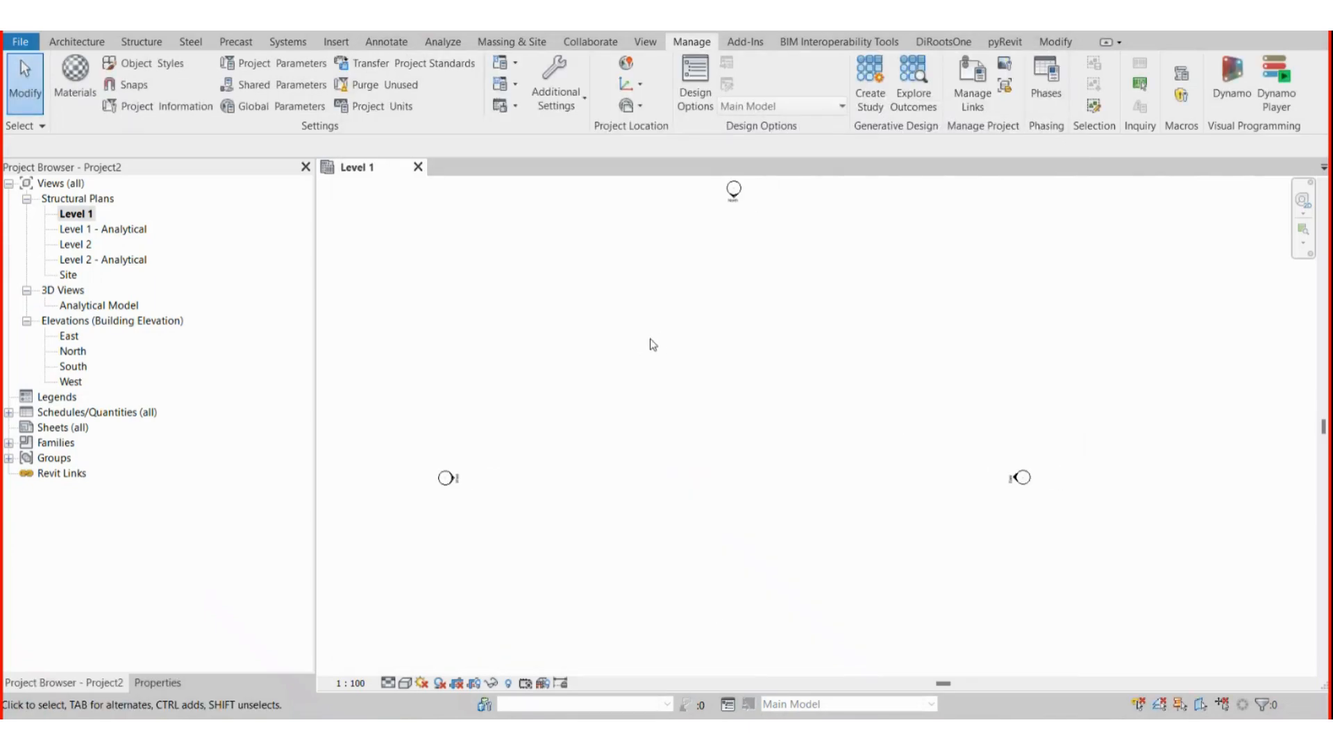
key("d")
key("l")
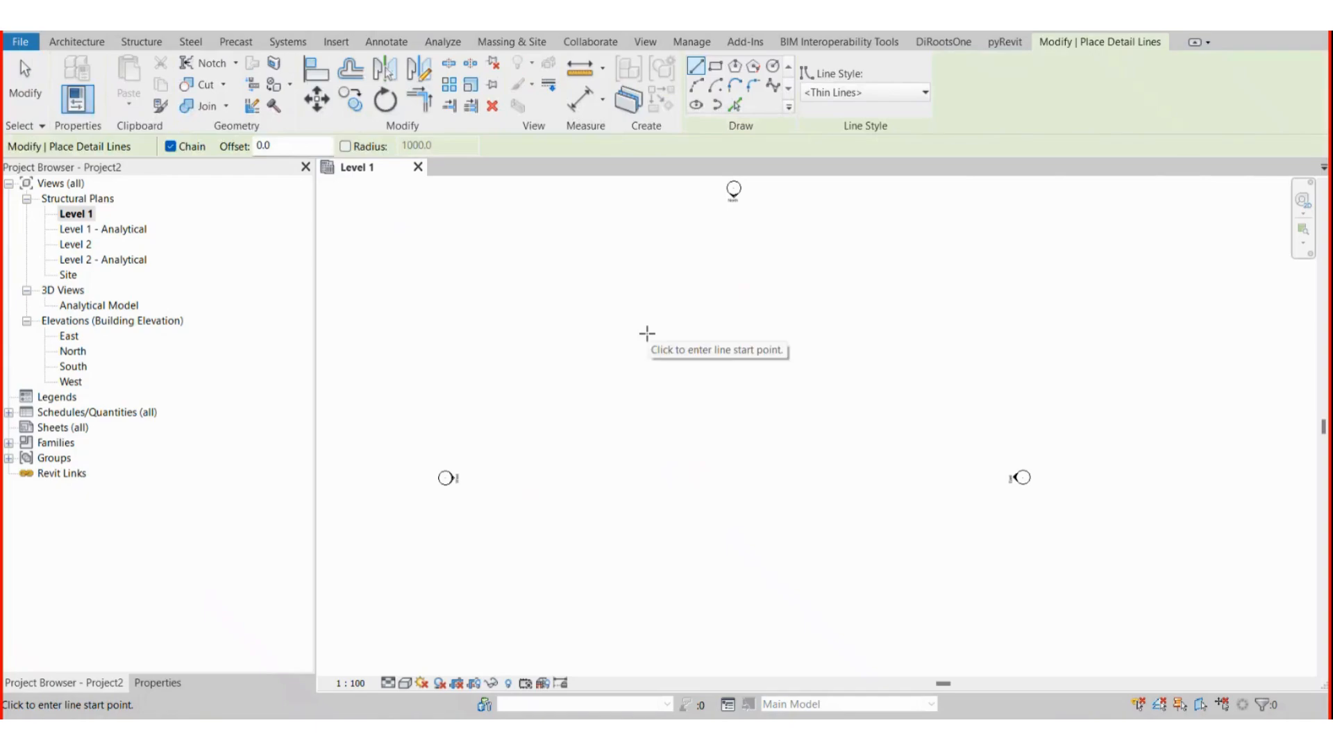
key("Escape")
key("Escape")
left_click(1056, 43)
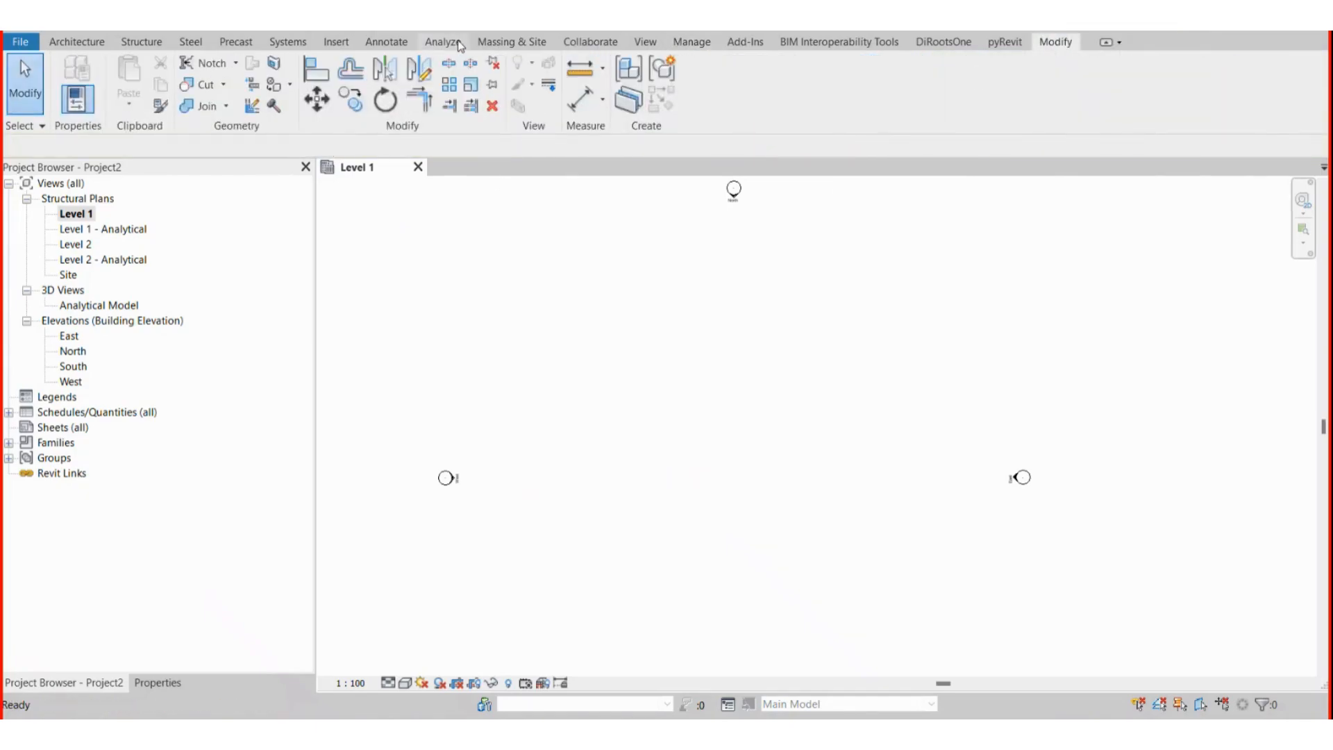
left_click(386, 42)
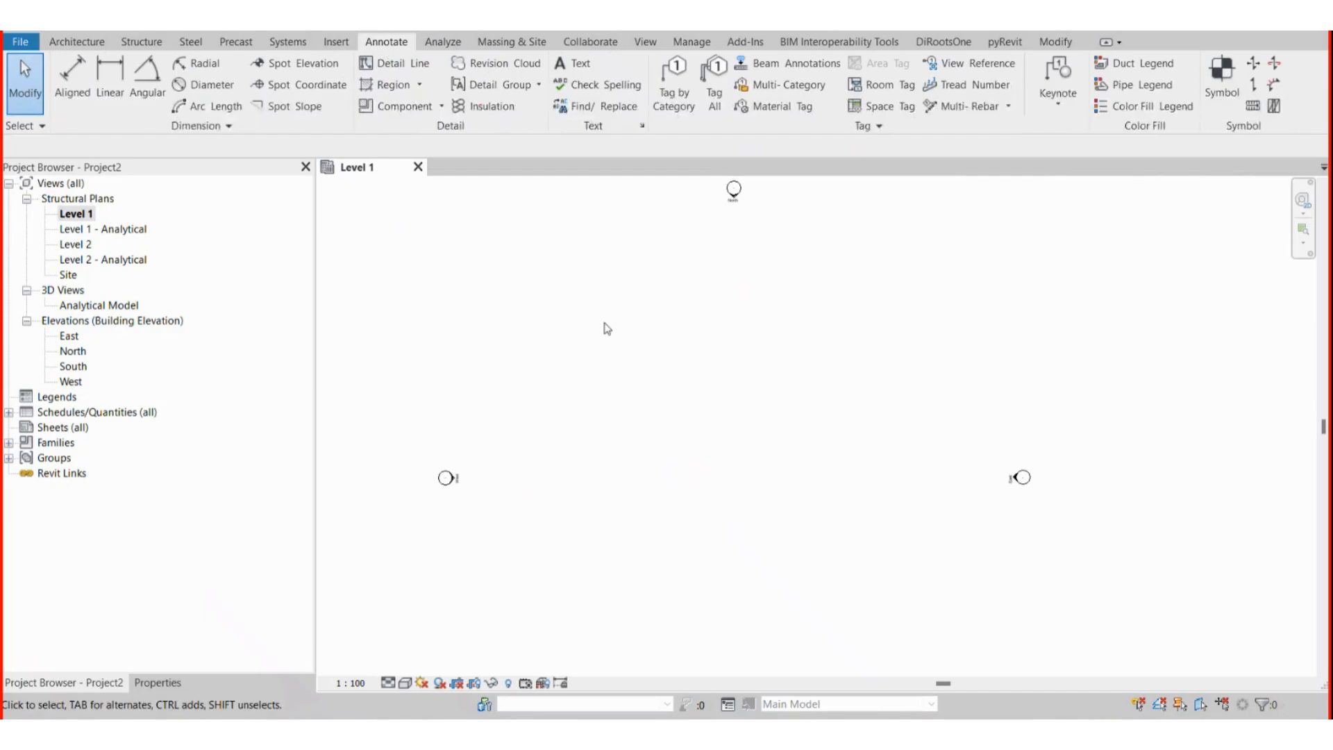
left_click(145, 41)
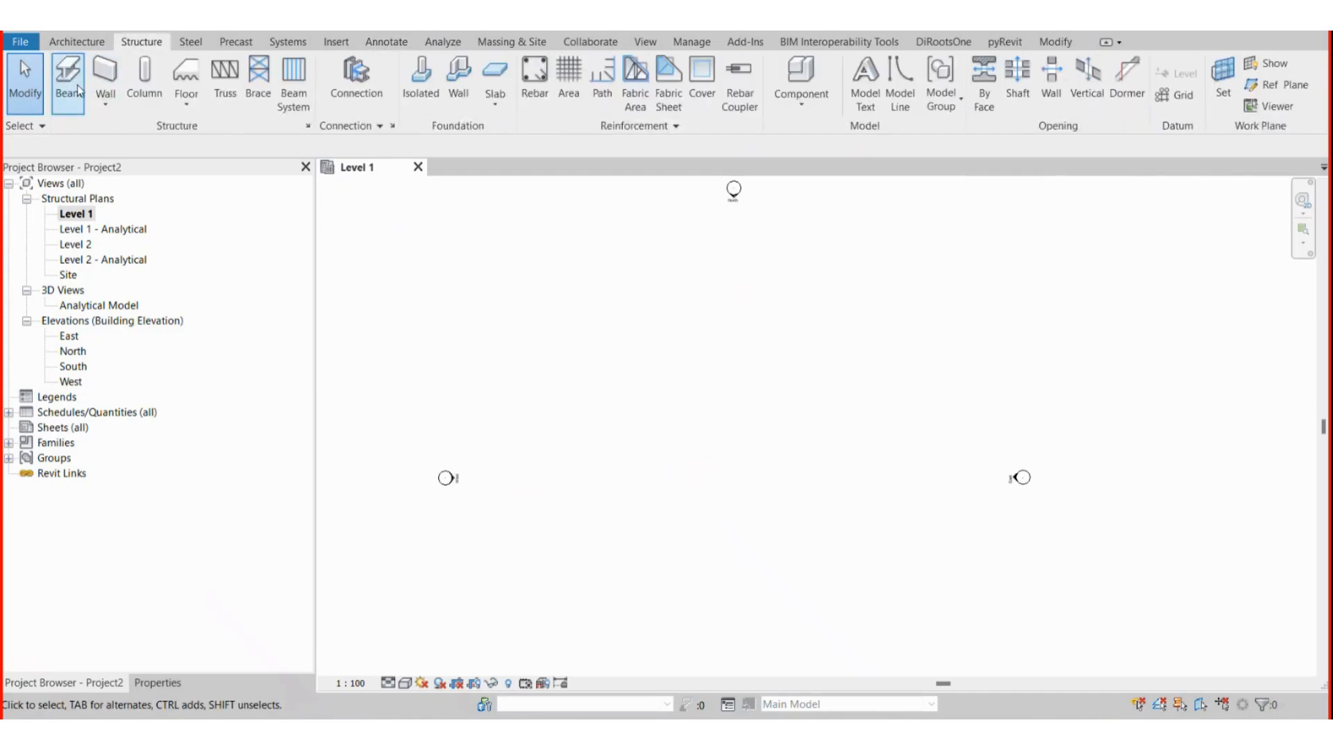
Draw a horizontal detail line in the Level 1 plan and stretch its west end to a total length of about 39400.
left_click(386, 43)
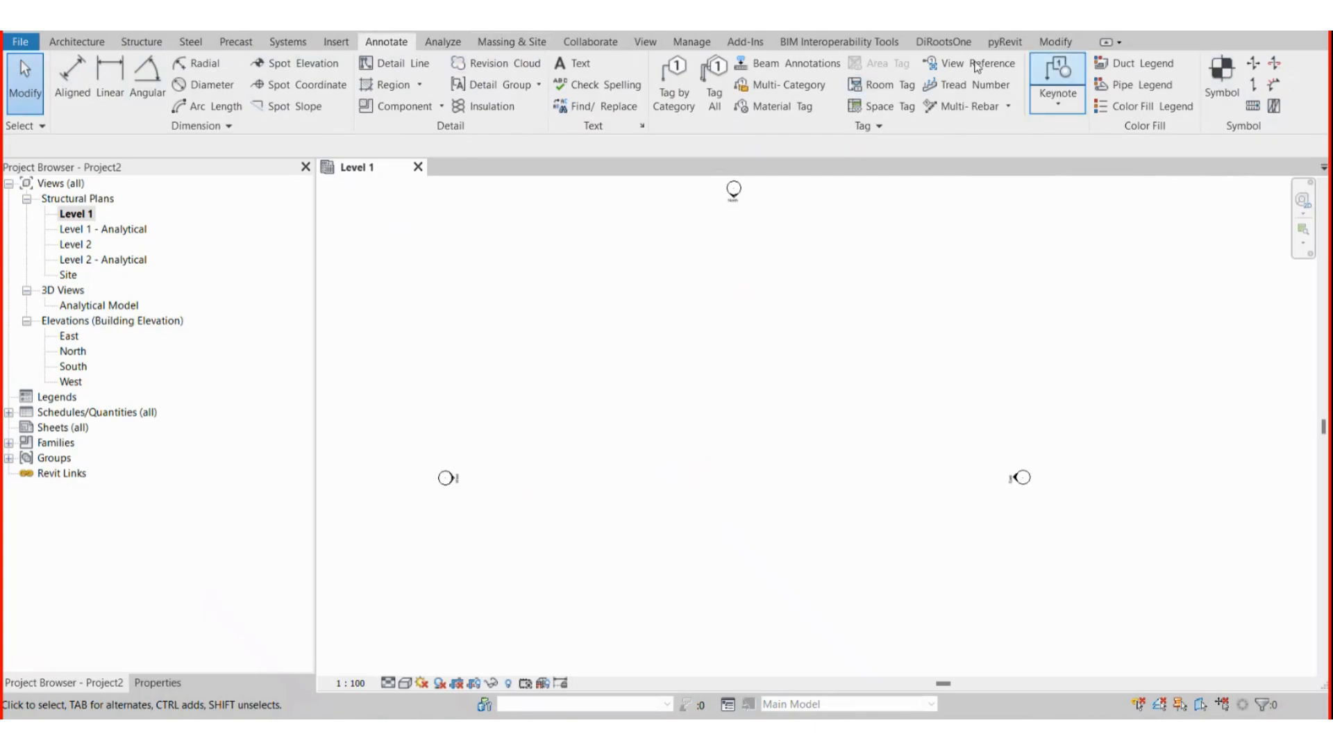
left_click(396, 68)
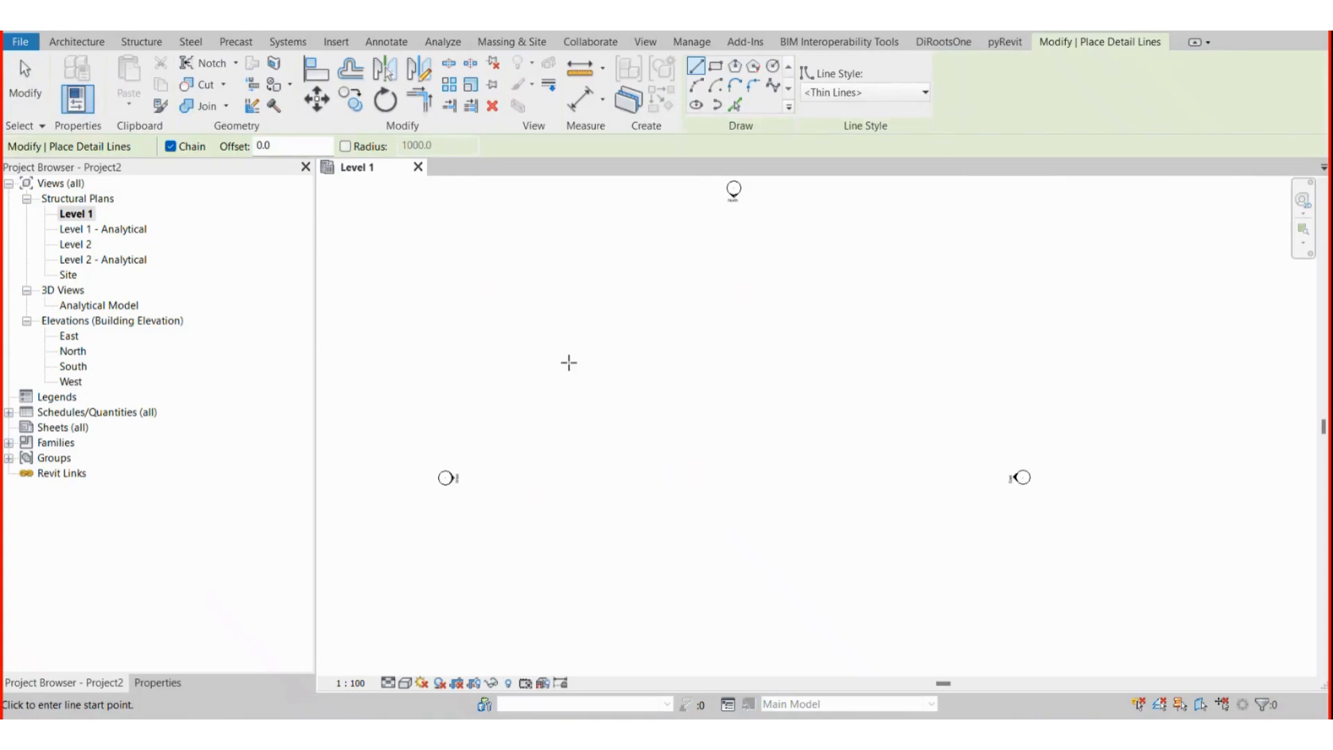
left_click(554, 357)
left_click(961, 357)
key("Escape")
key("Escape")
scroll(745, 411, "up", 2)
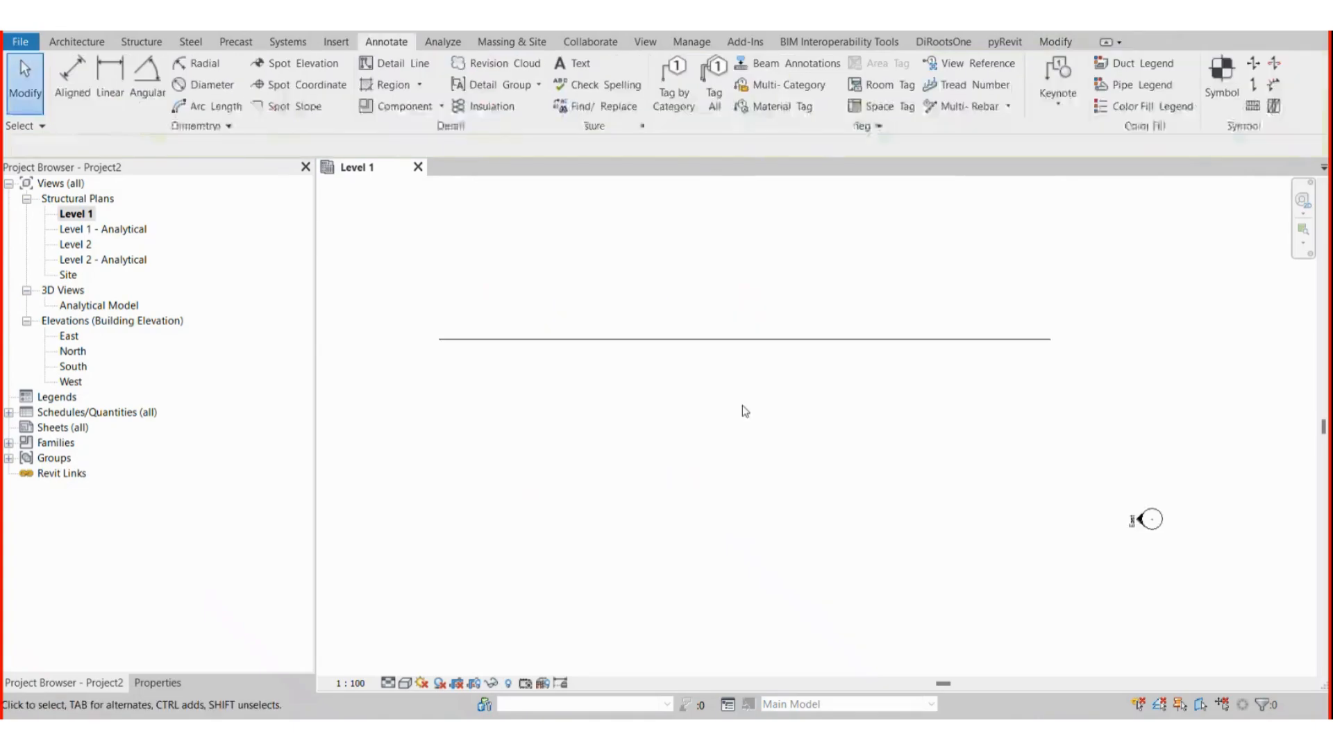
left_click(476, 338)
left_click_drag(440, 339, 364, 338)
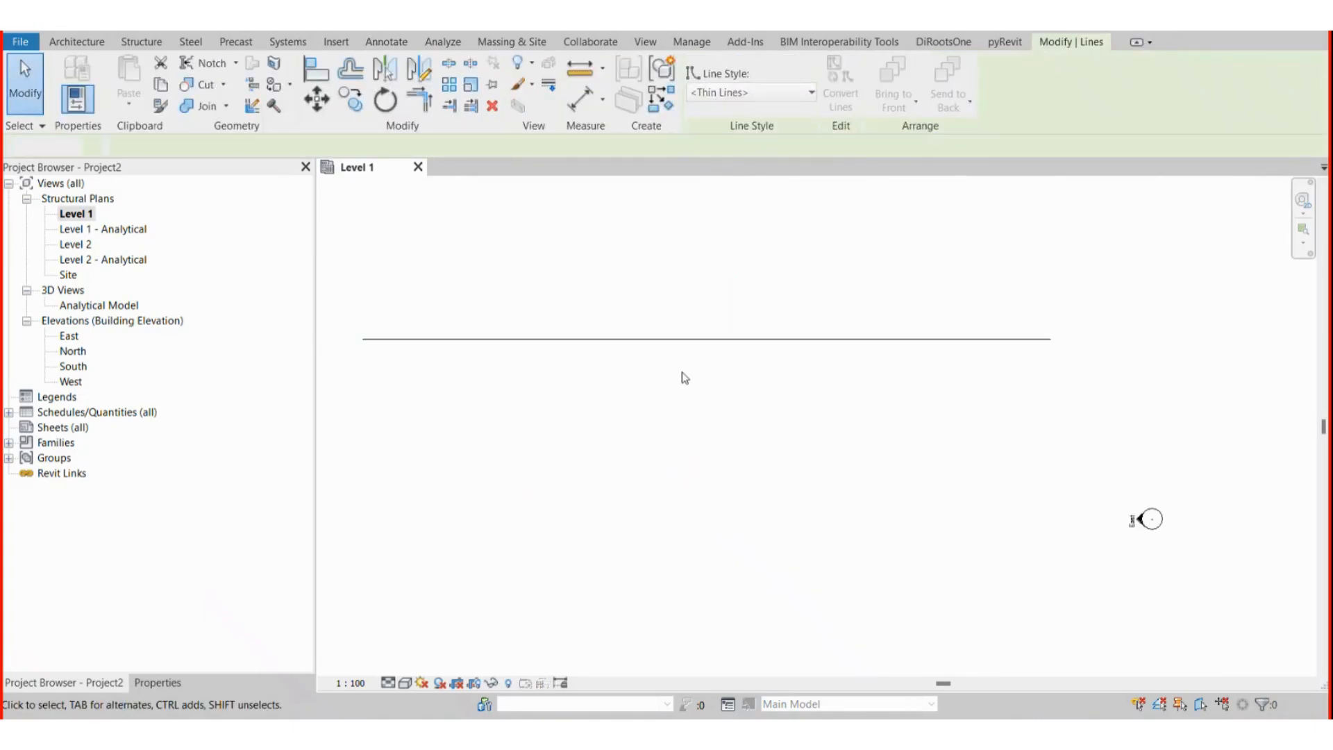
Copy the horizontal detail line three times straight down to make a stack of four parallel lines.
middle_click_drag(703, 369, 765, 329)
left_click_drag(771, 384, 712, 279)
key("c")
key("c")
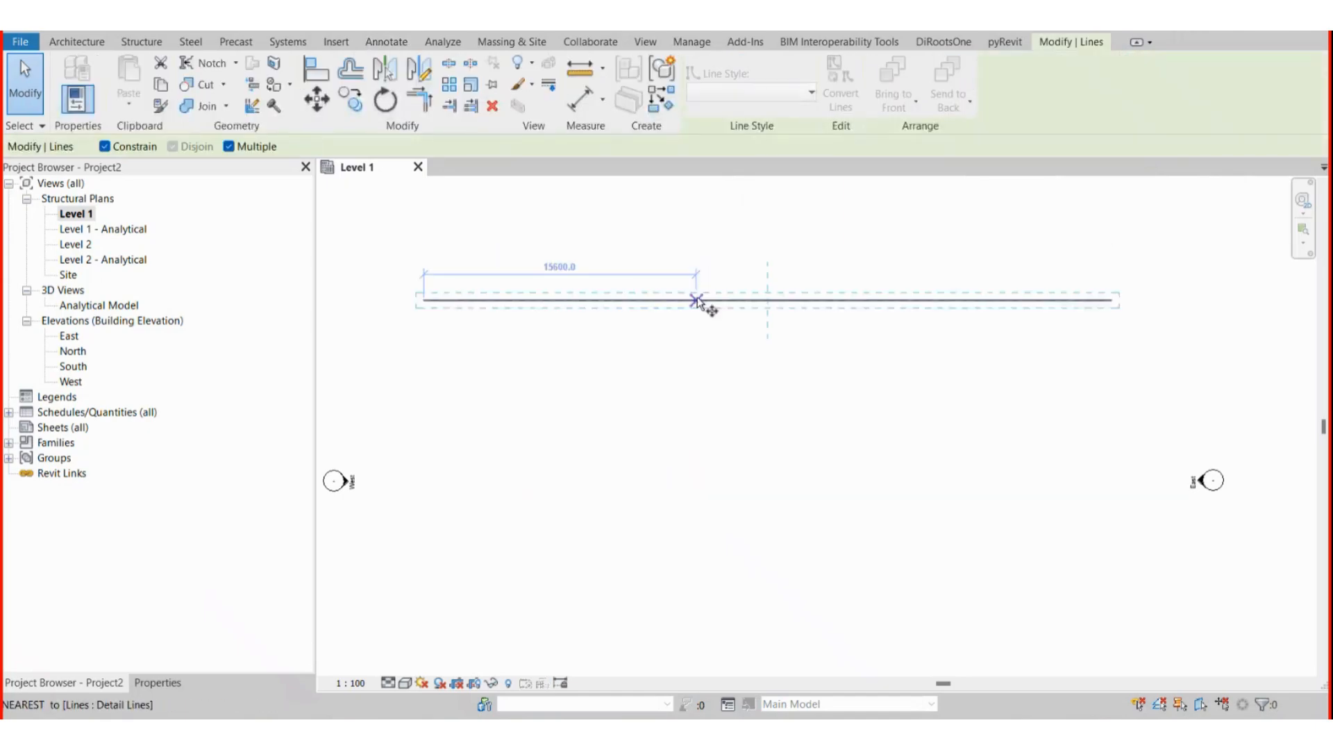
left_click(697, 300)
left_click(697, 328)
left_click(697, 362)
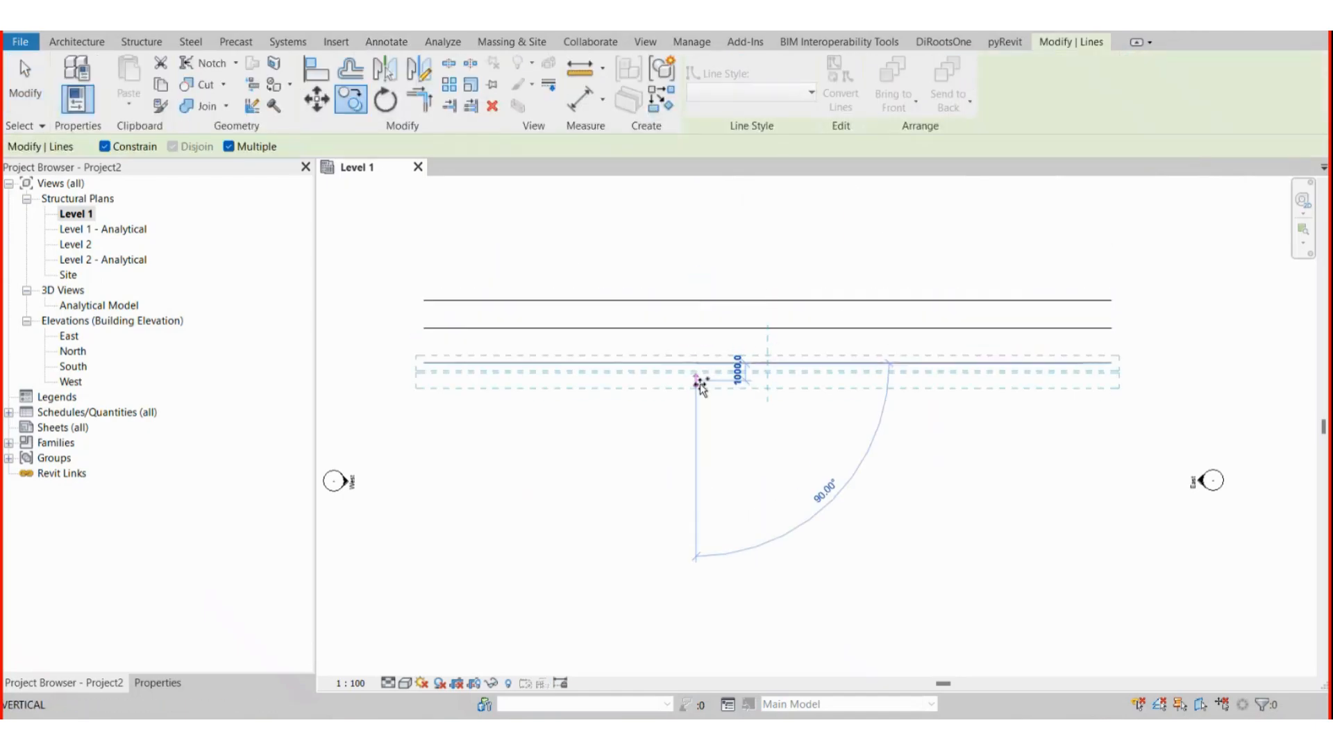
left_click(702, 388)
key("Escape")
key("Escape")
scroll(701, 386, "up", 5)
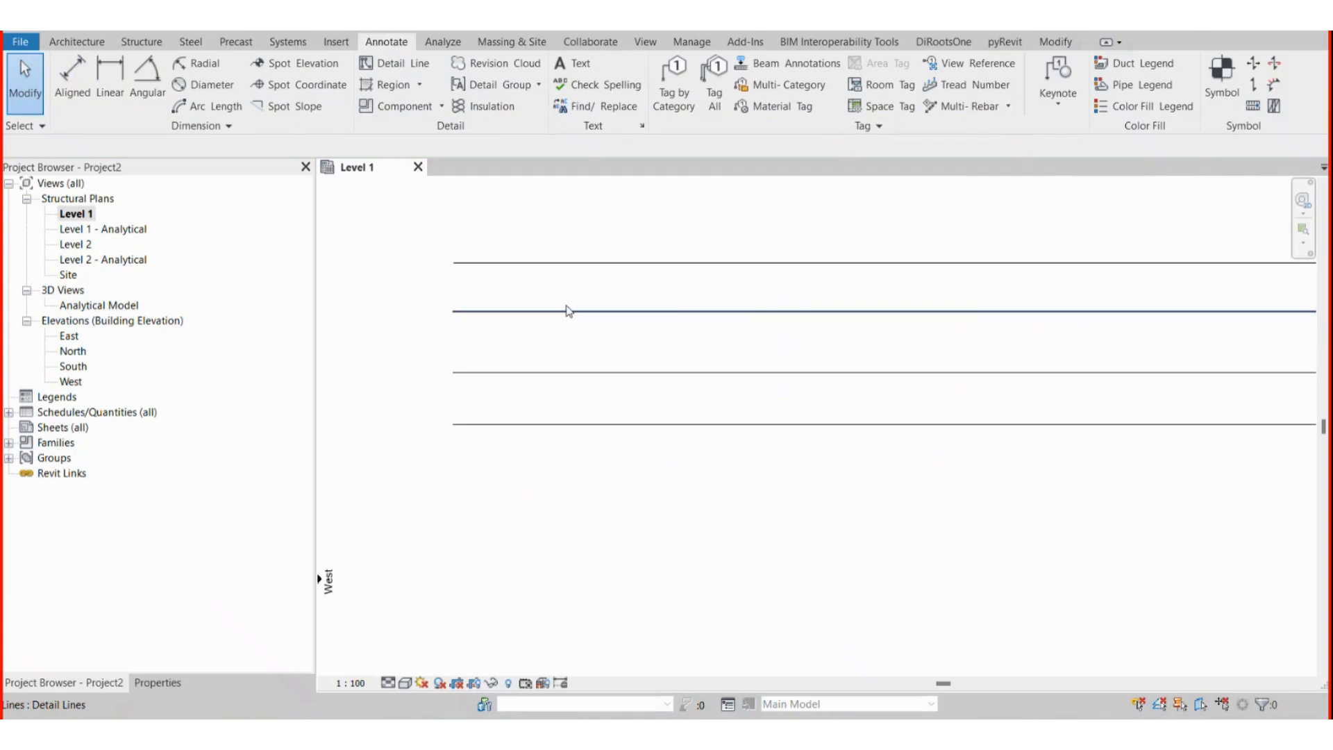
middle_click_drag(657, 309, 761, 337)
scroll(597, 264, "down", 1)
left_click_drag(639, 253, 605, 321)
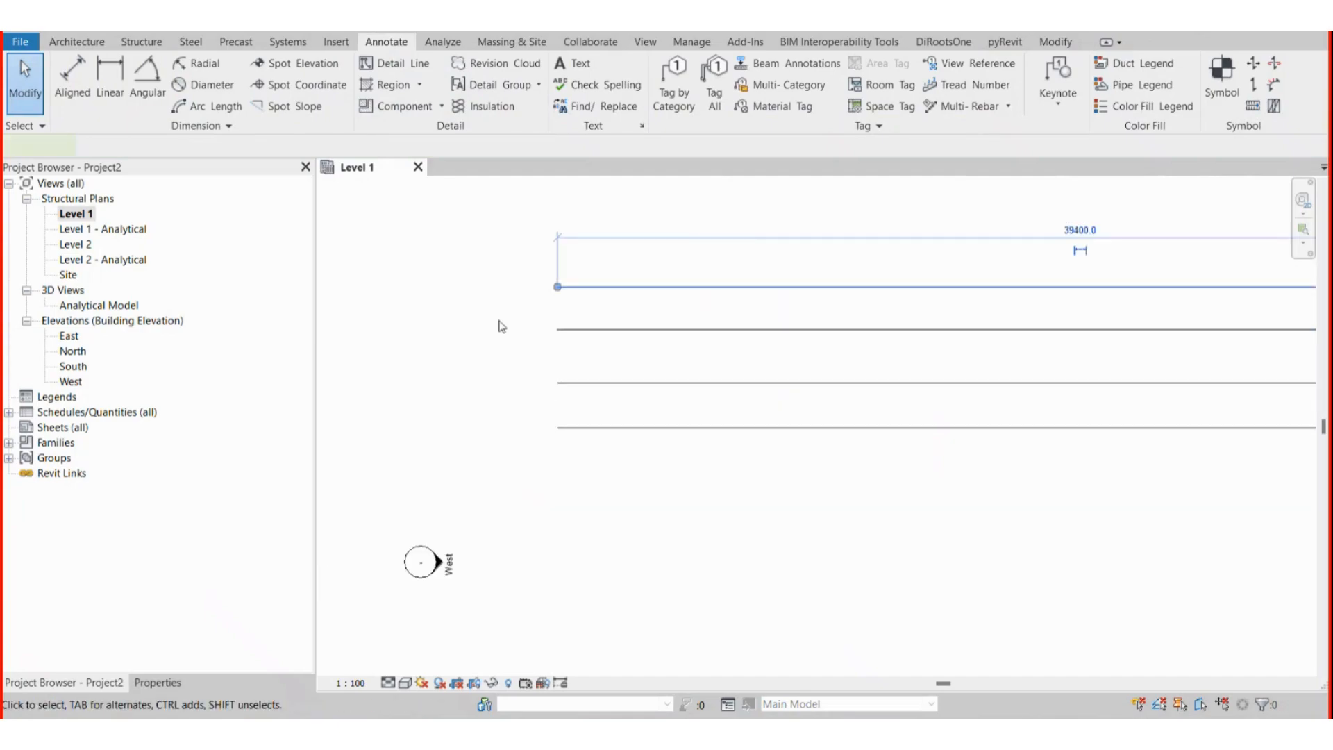
left_click(739, 93)
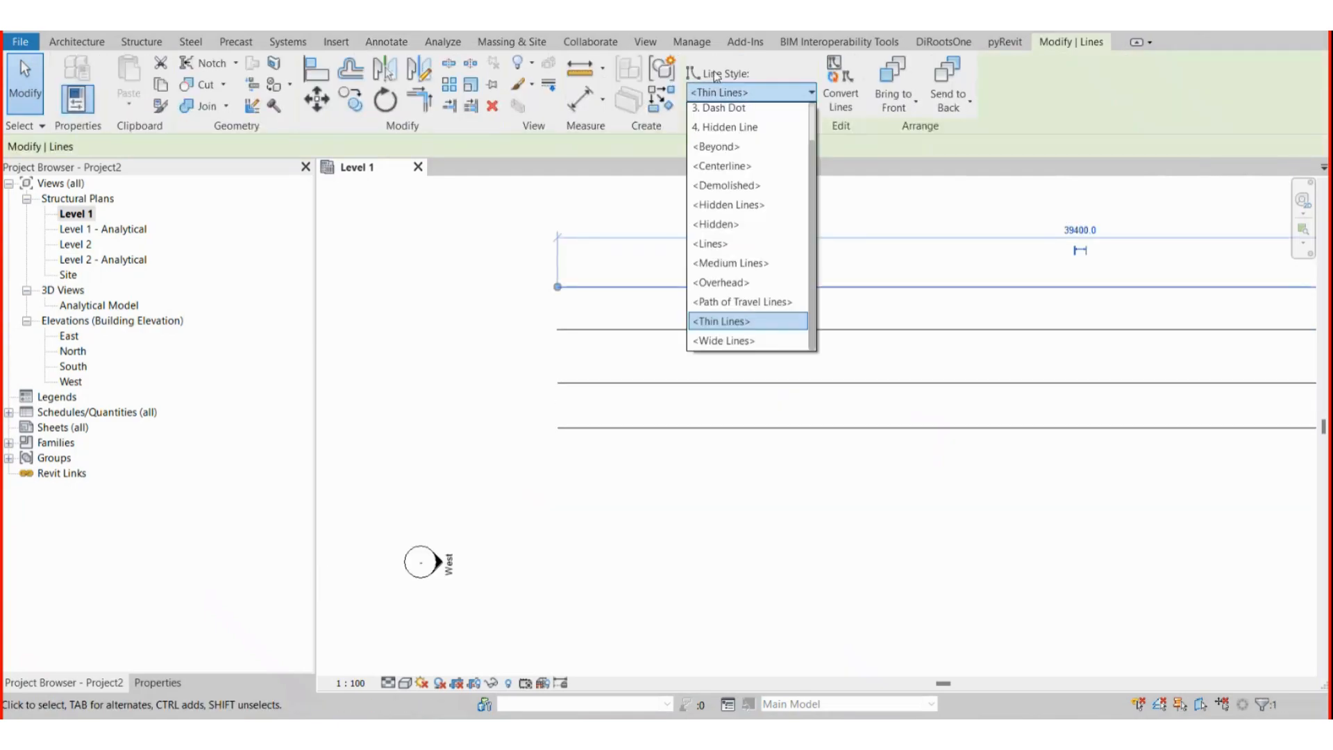
left_click(715, 76)
key("Escape")
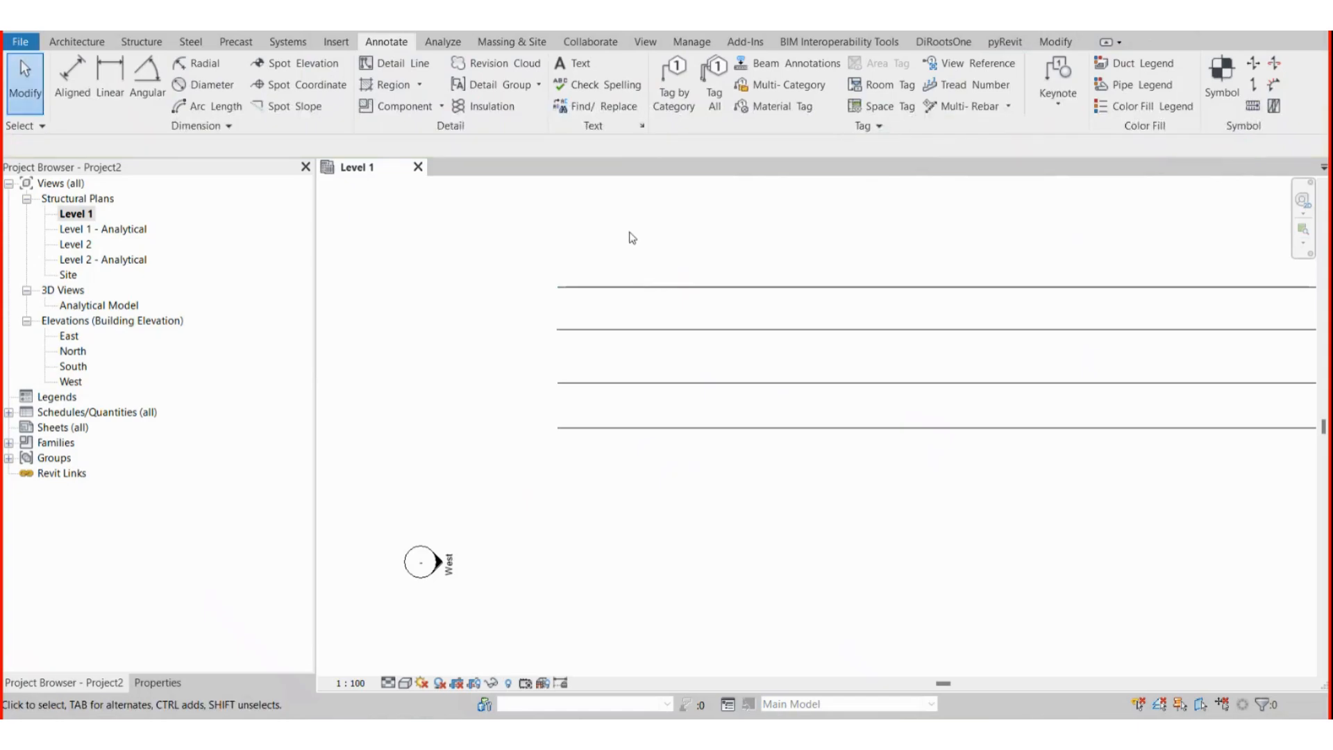
Apply the "1. Center Line" style to the uppermost detail line and "2. Center Line (small)" to the second line in Level 1.
left_click_drag(656, 211, 593, 292)
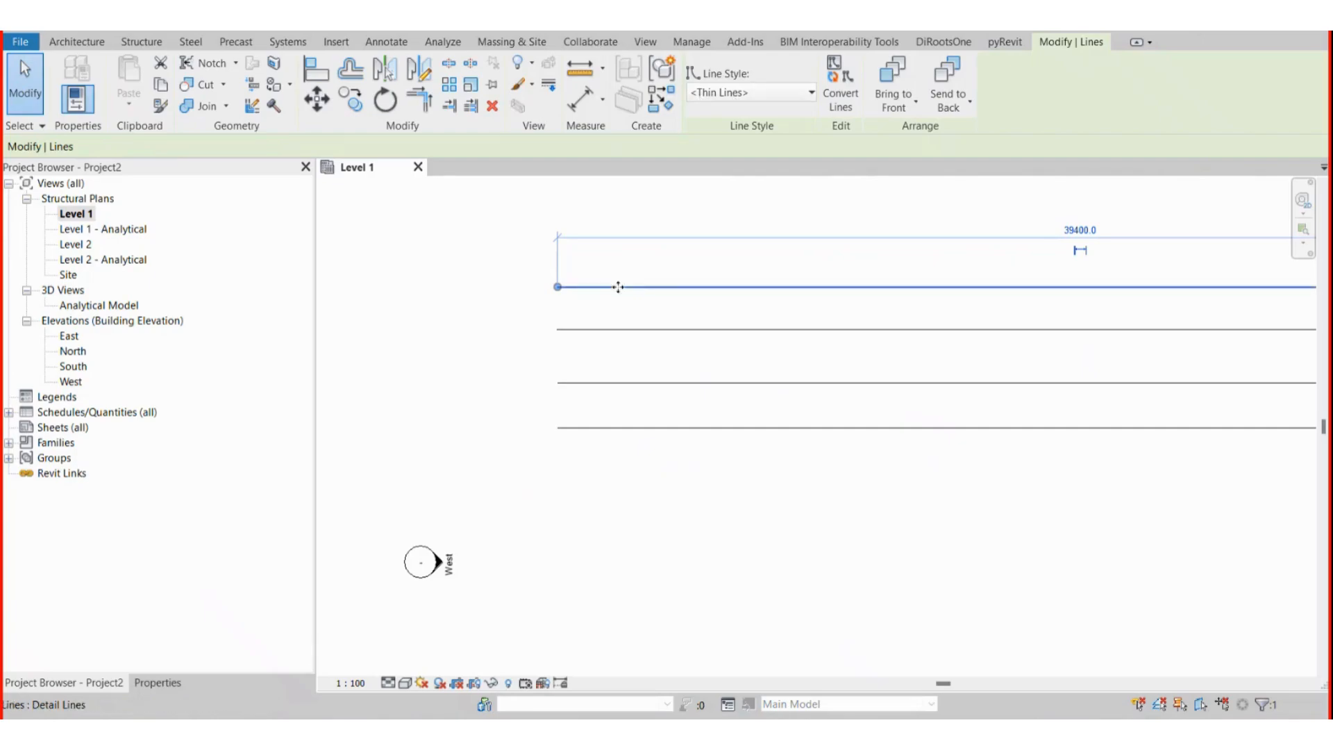
left_click(750, 92)
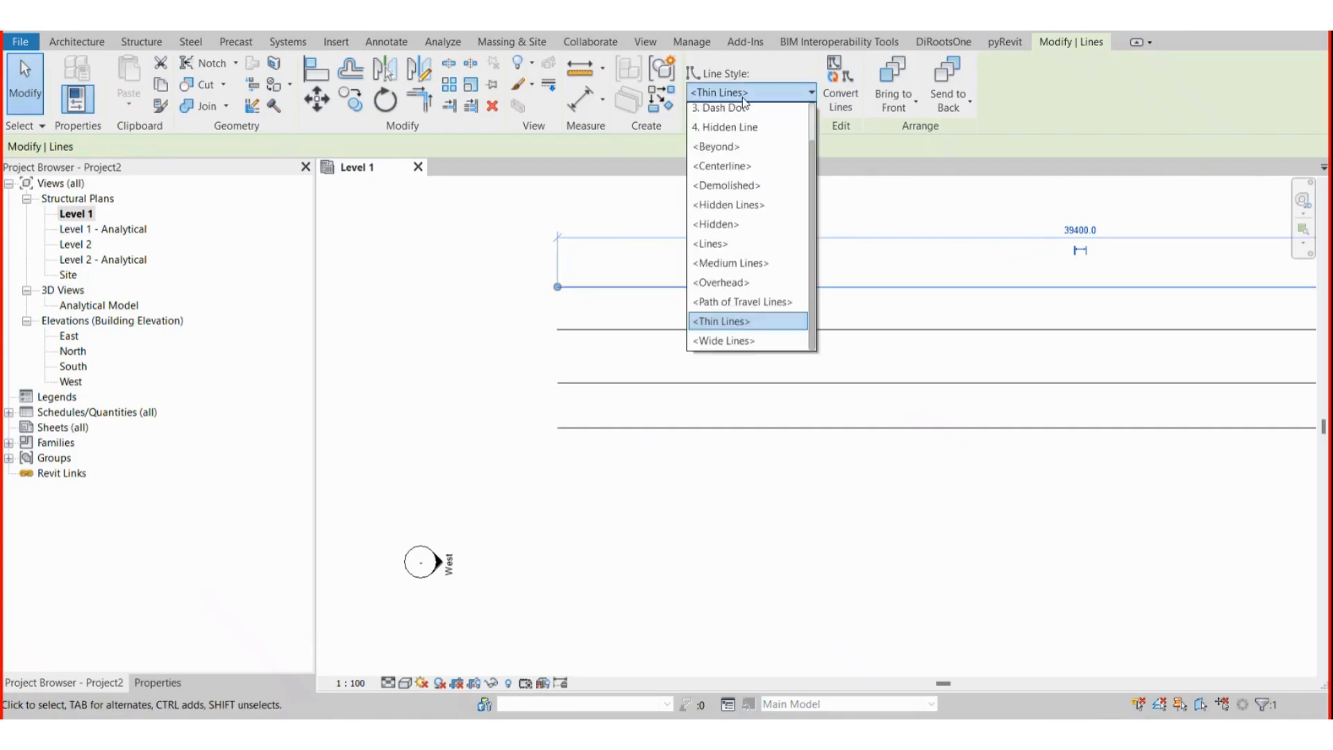
scroll(735, 160, "up", 5)
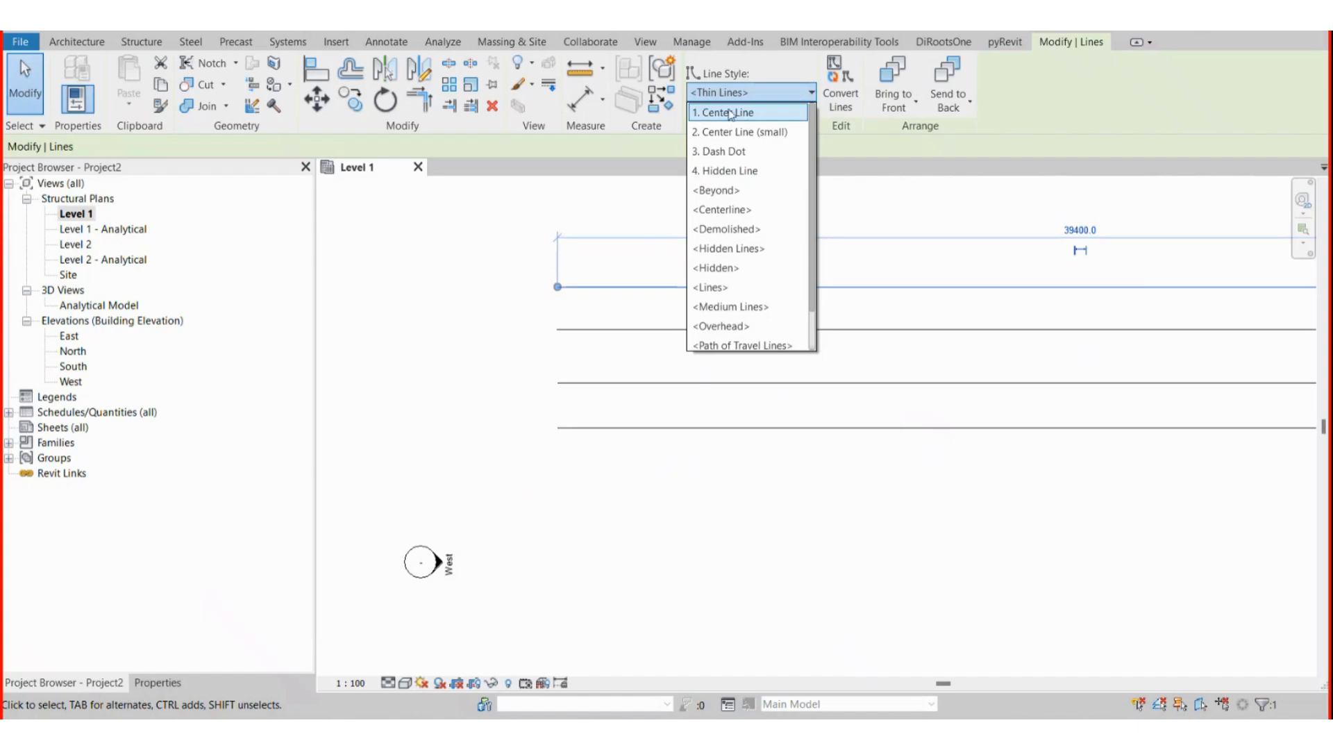
left_click(733, 113)
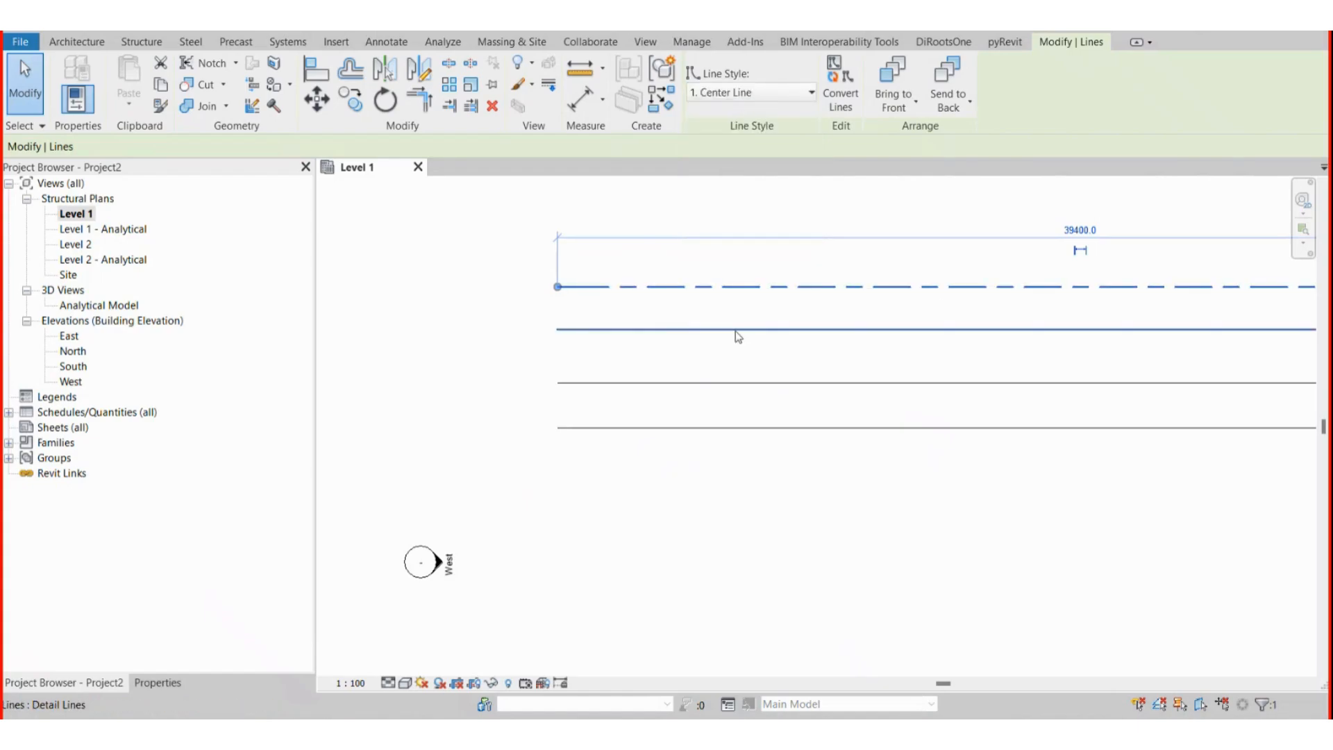
left_click(665, 328)
left_click(748, 93)
scroll(736, 136, "up", 5)
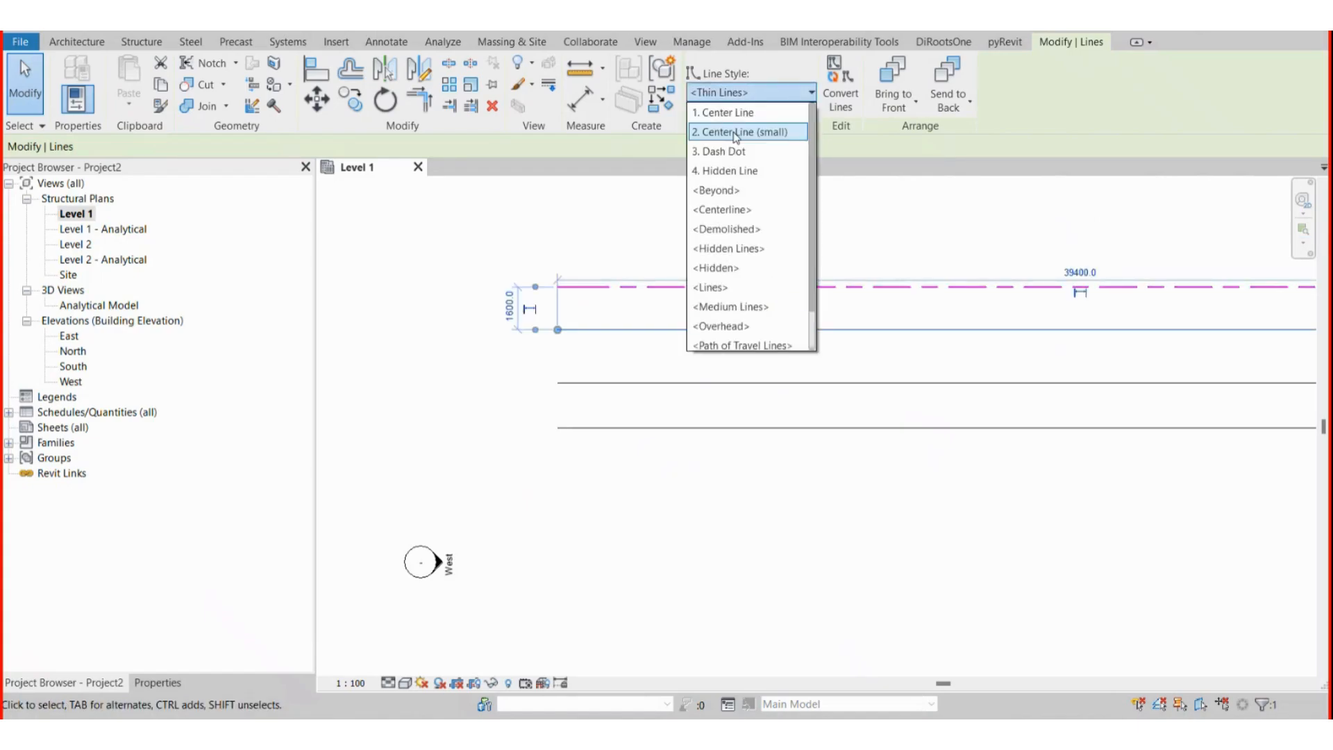
left_click(734, 132)
Apply the "3. Dash Dot" style to the third detail line and "4. Hidden Line" to the lowest one.
left_click_drag(699, 365, 690, 411)
left_click(748, 93)
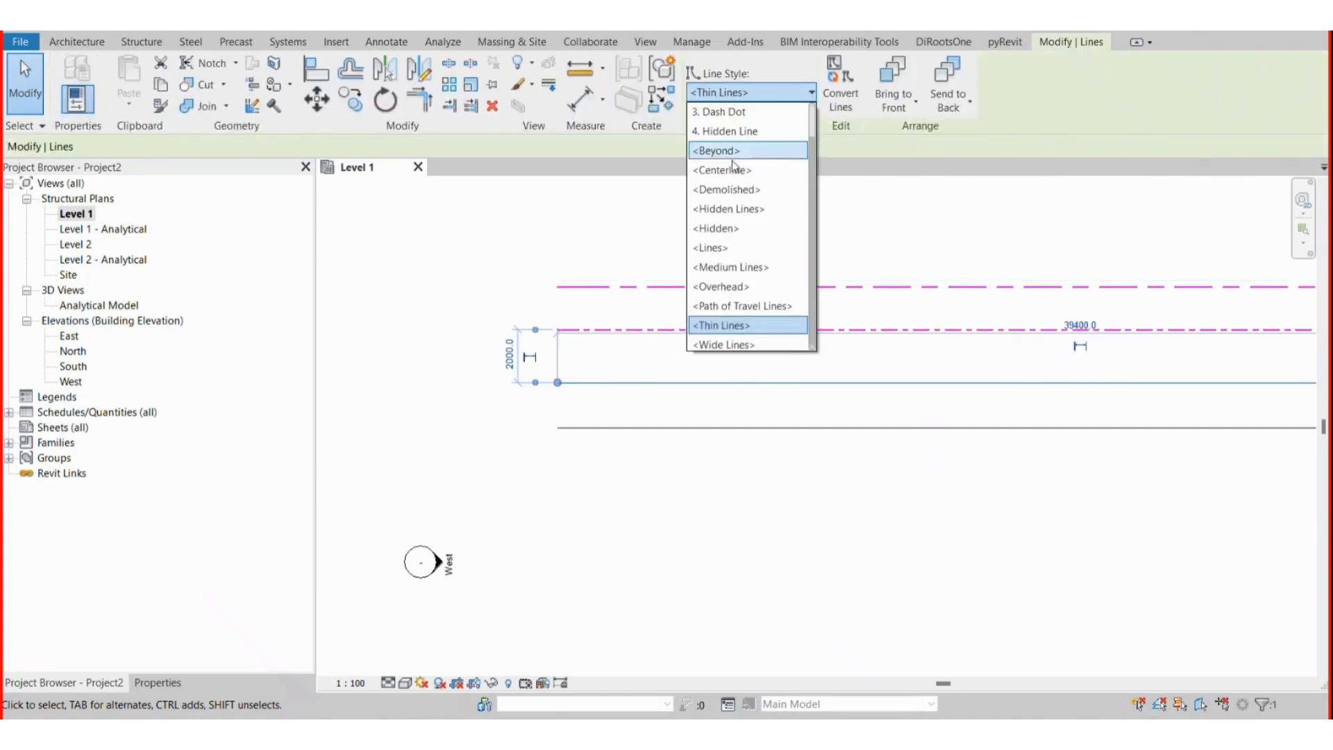
scroll(734, 166, "up", 5)
left_click(724, 151)
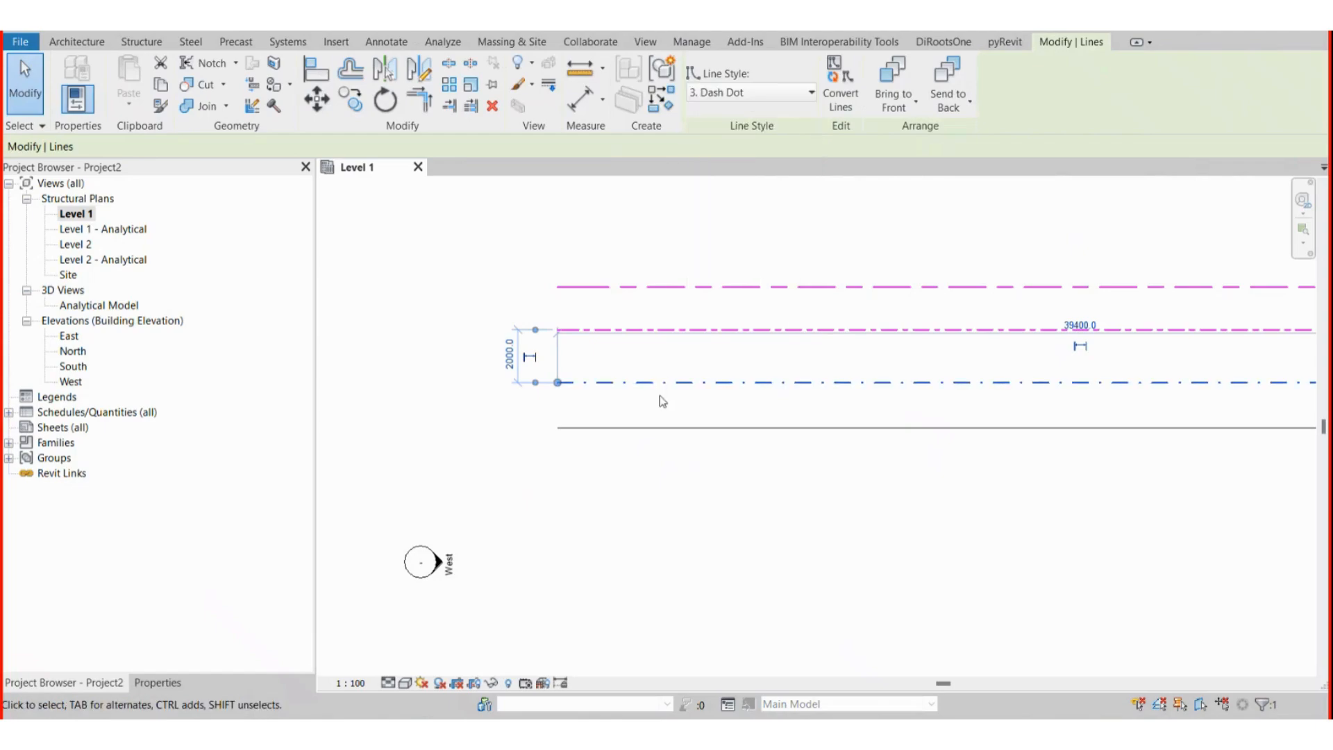
left_click(703, 419)
left_click_drag(703, 420, 688, 452)
left_click(748, 93)
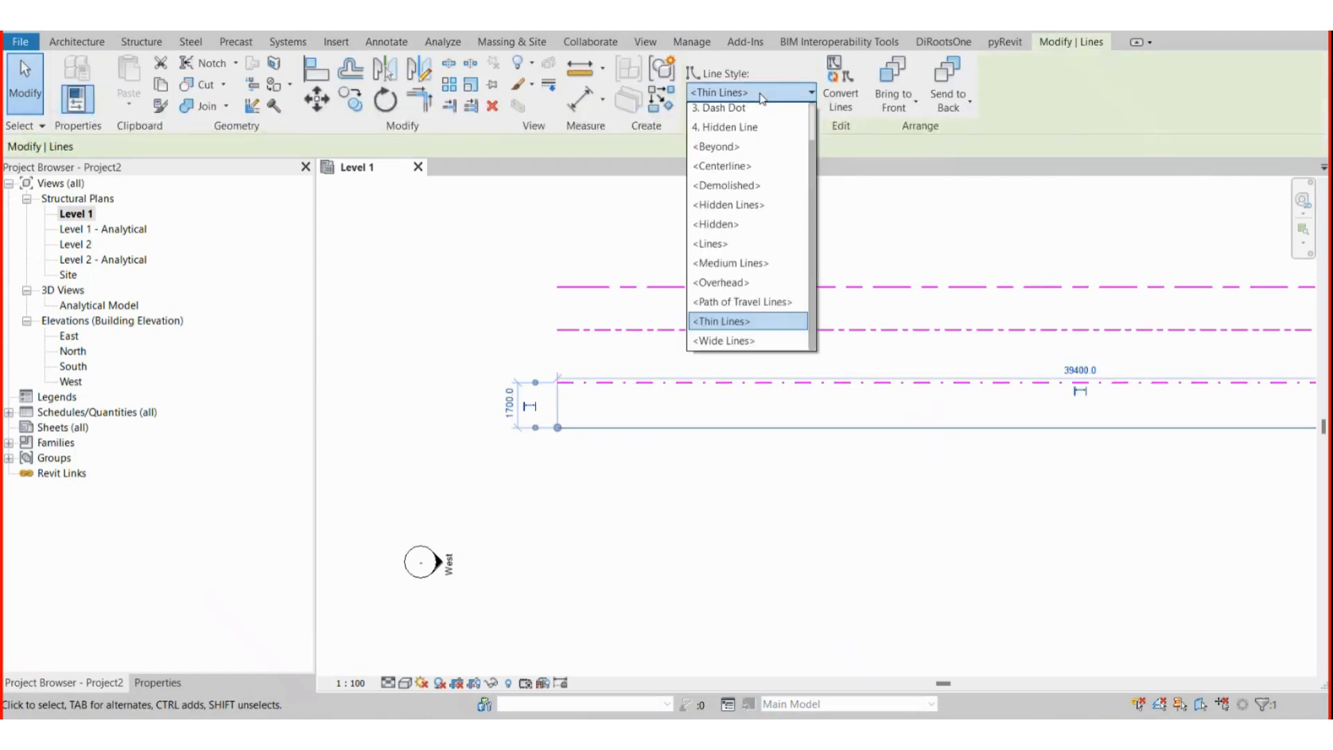
scroll(738, 226, "up", 1)
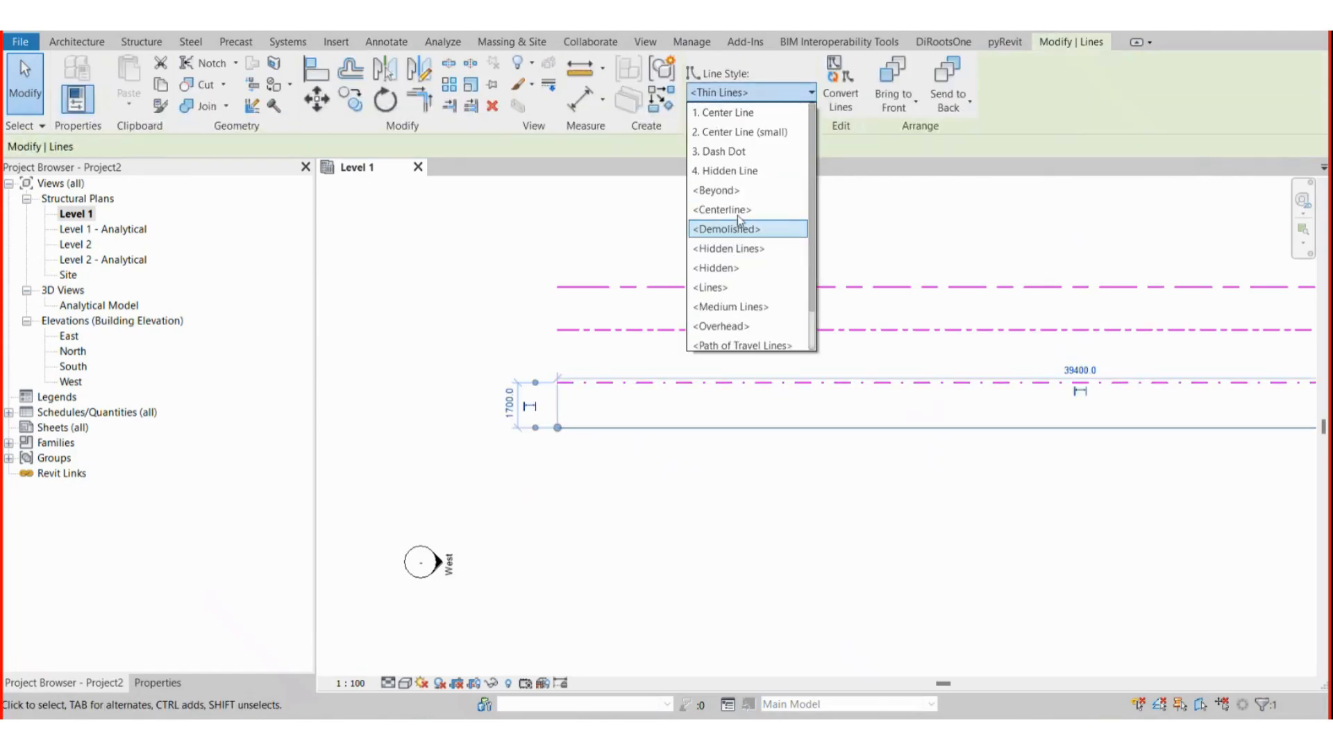
left_click(742, 171)
left_click(465, 298)
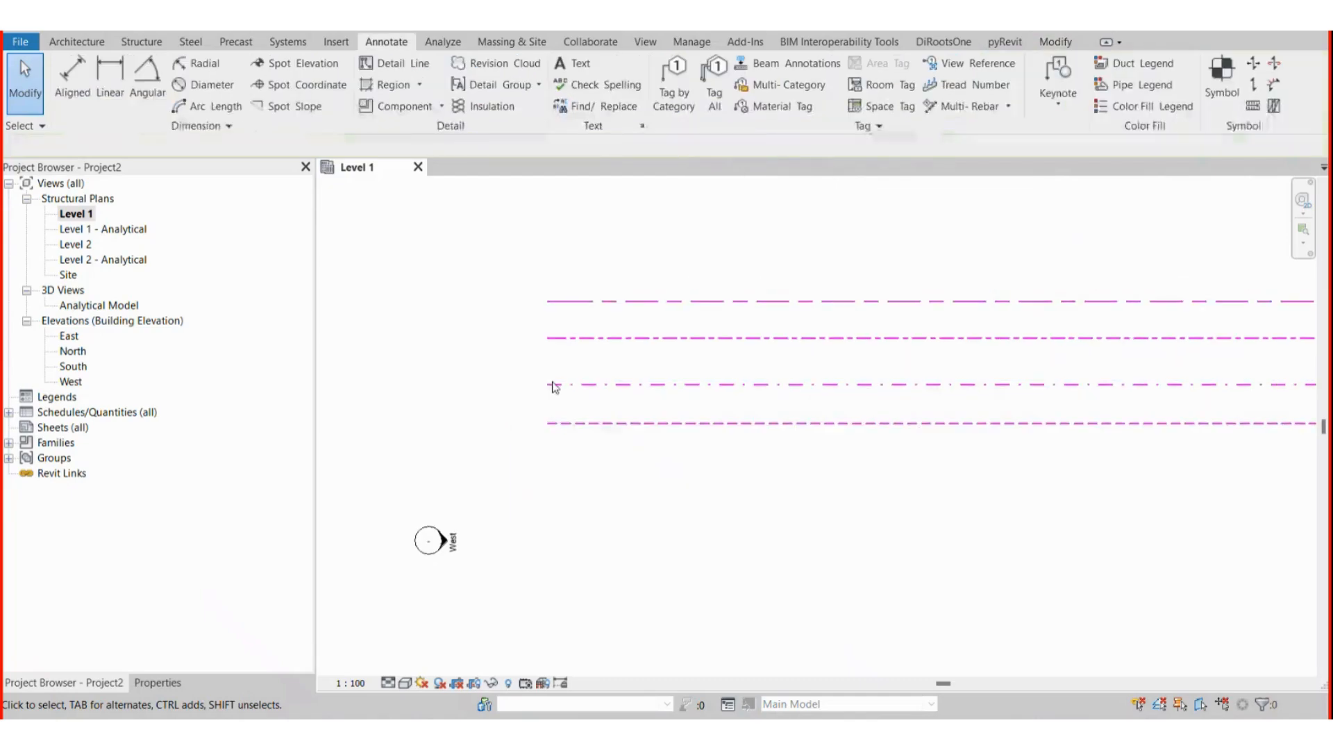
Examine the four styled detail lines in the Level 1 plan, comparing the dash, dot and gap pattern of each one.
scroll(689, 276, "down", 1)
scroll(570, 280, "up", 1)
middle_click_drag(592, 276, 728, 245)
scroll(727, 245, "up", 1)
scroll(768, 284, "up", 1)
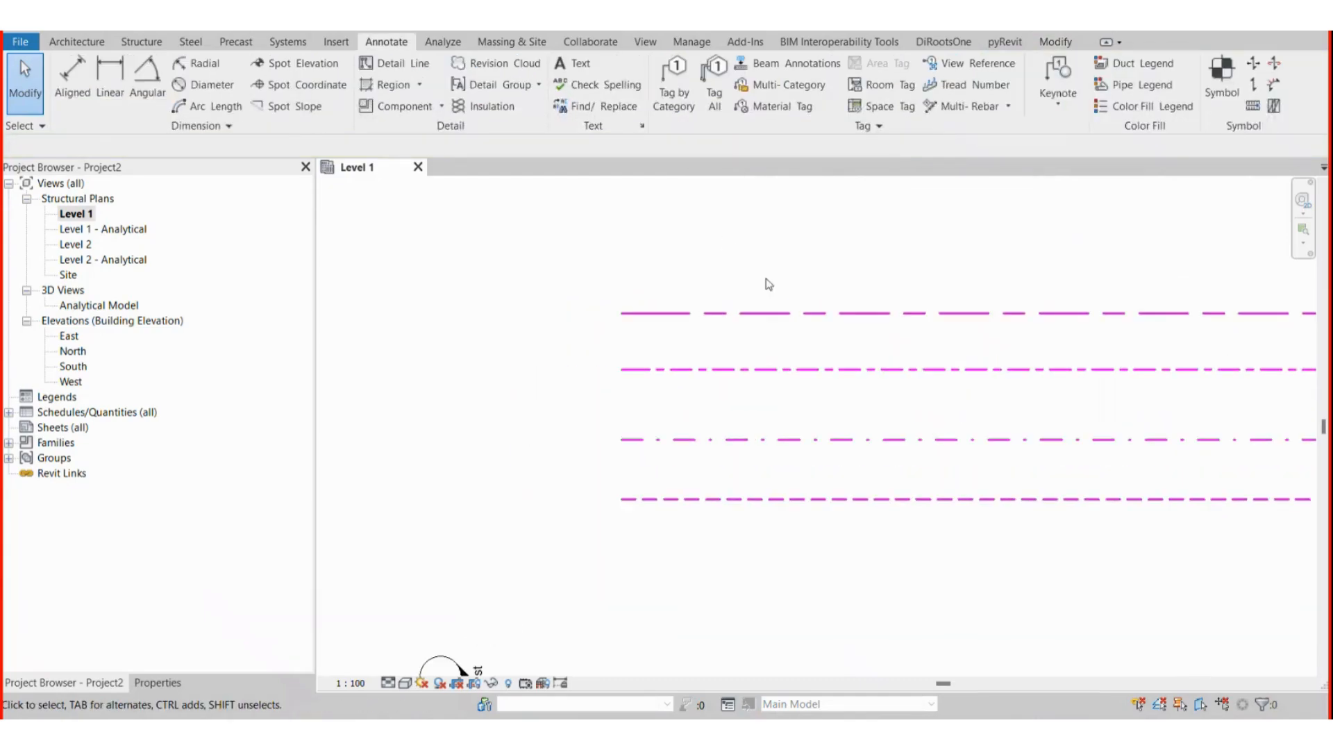
scroll(800, 359, "down", 1)
left_click(609, 309)
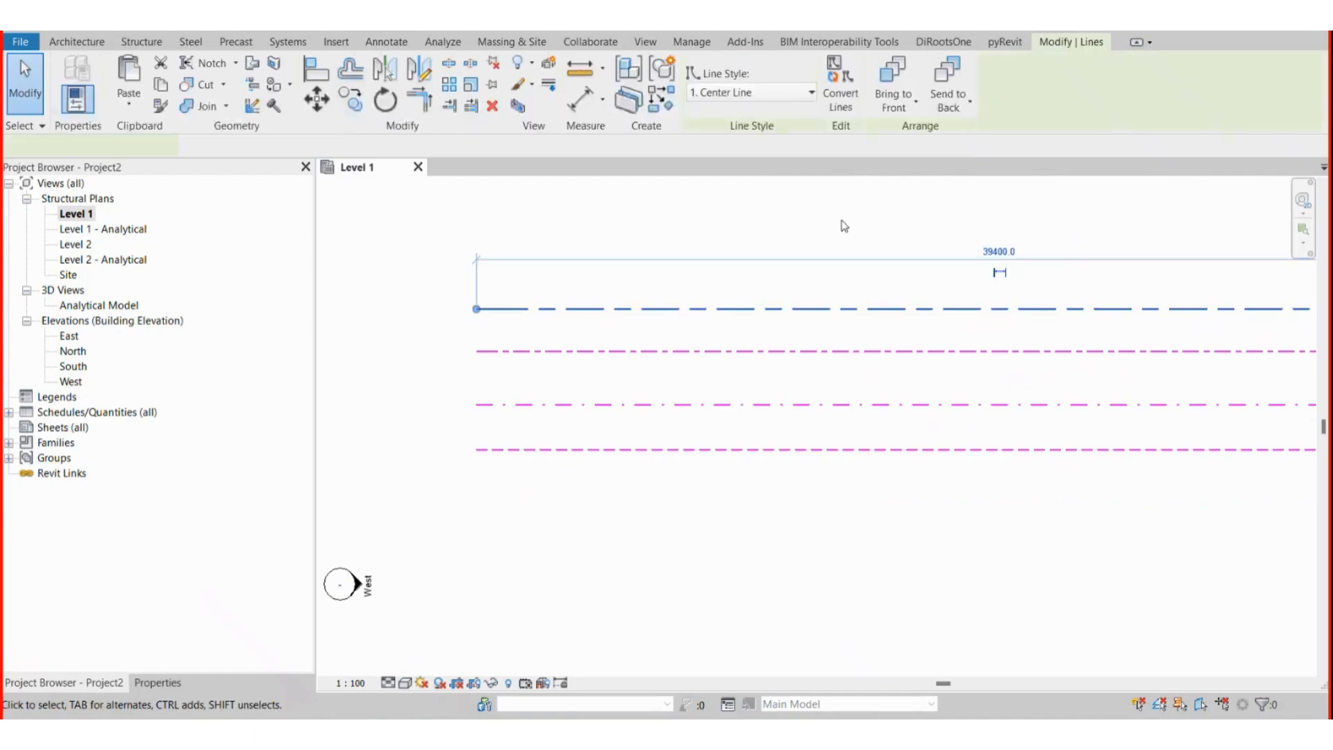
scroll(809, 230, "down", 2)
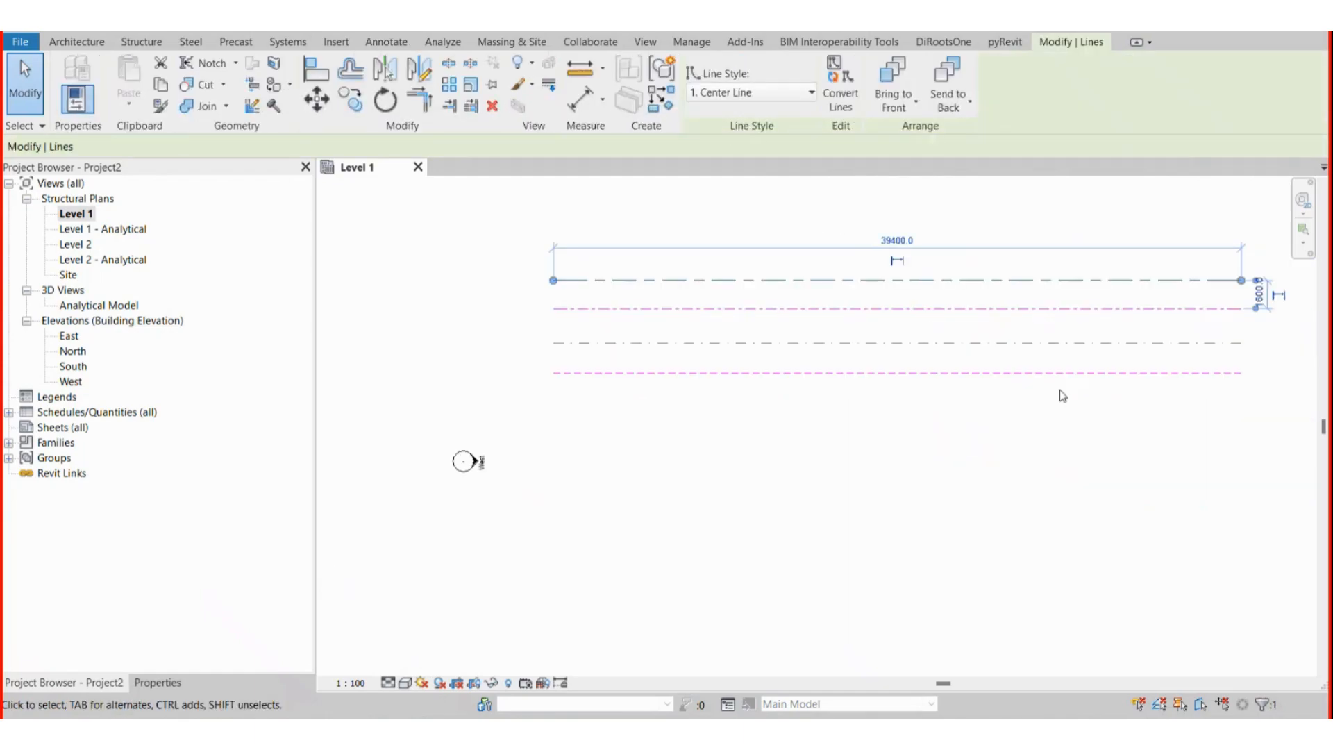
scroll(620, 292, "up", 1)
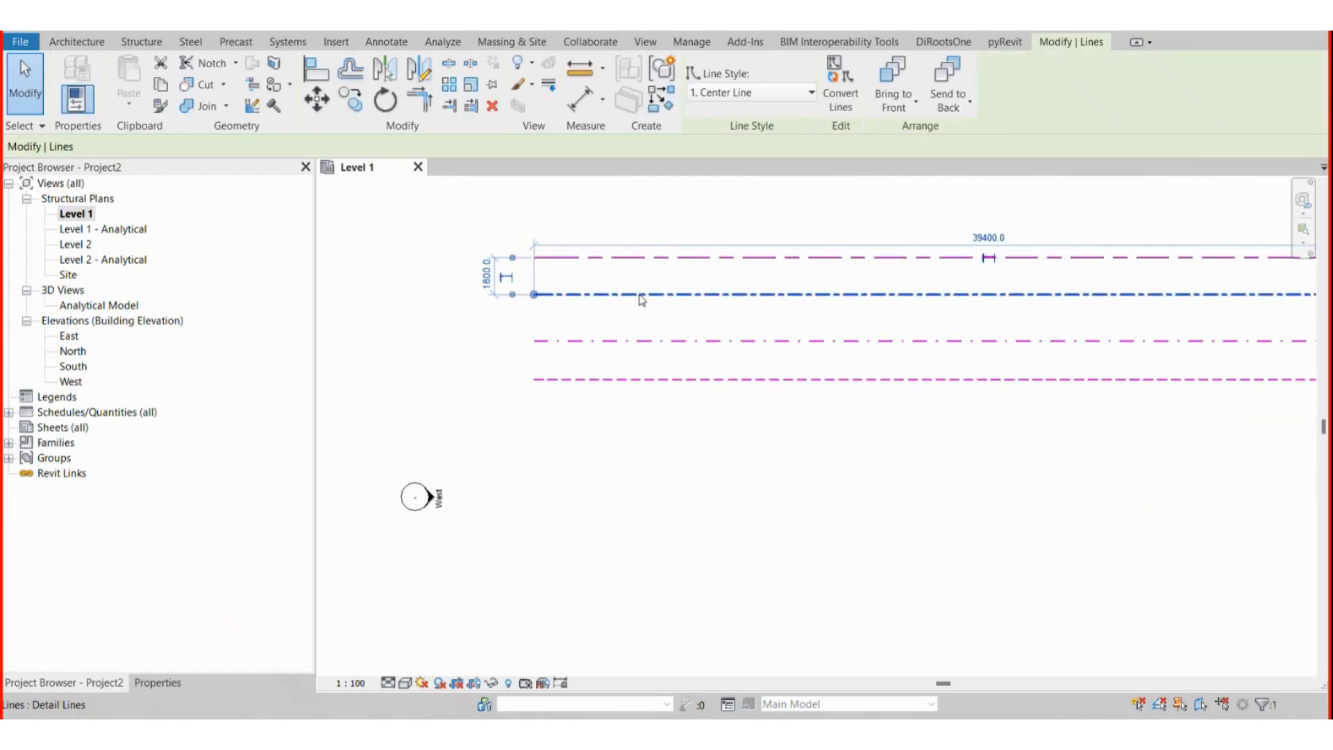
left_click(644, 323)
scroll(565, 315, "up", 2)
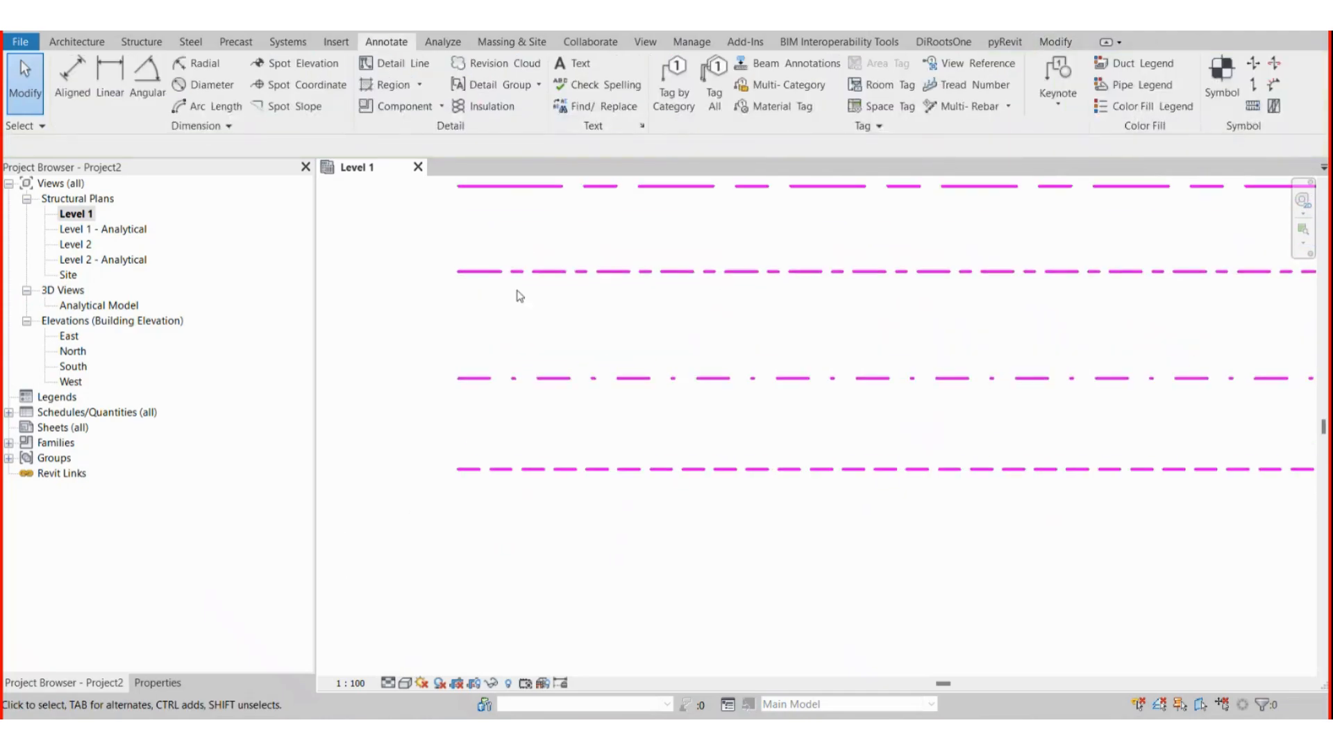
middle_click_drag(485, 286, 515, 397)
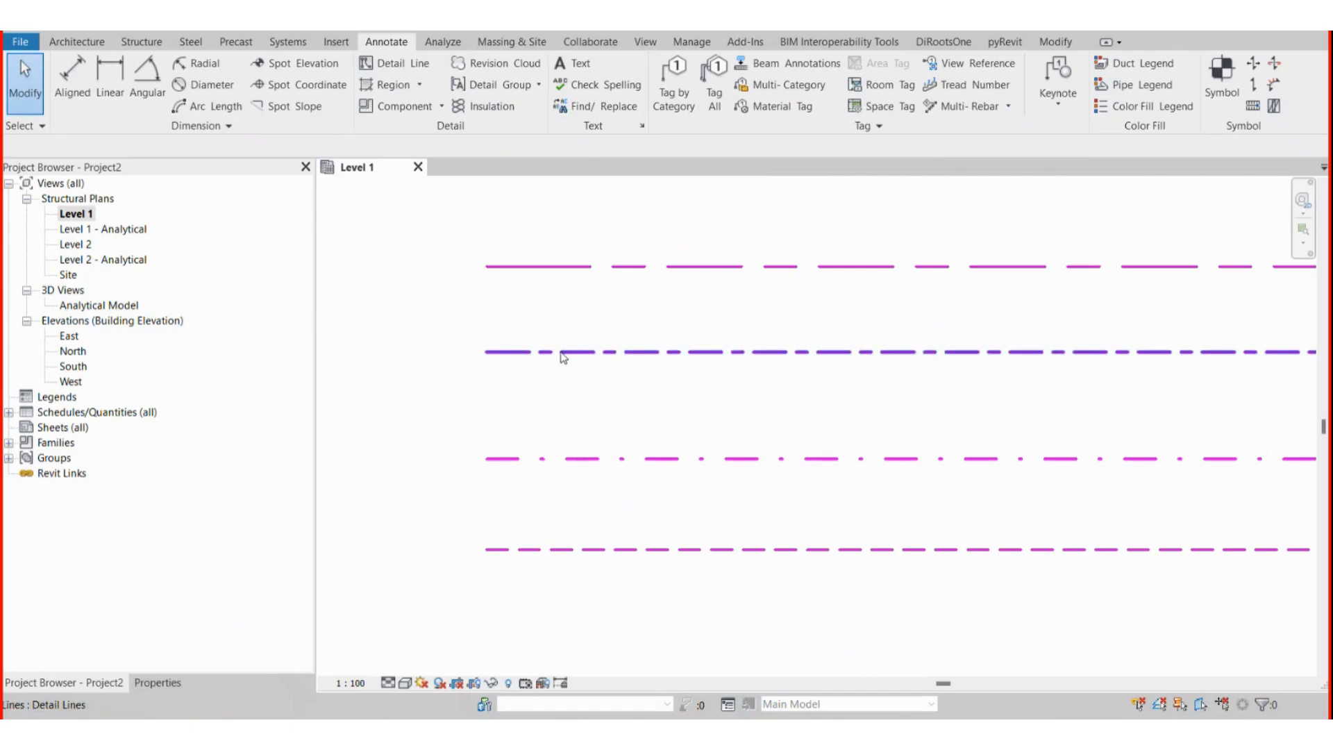
middle_click_drag(733, 398, 702, 339)
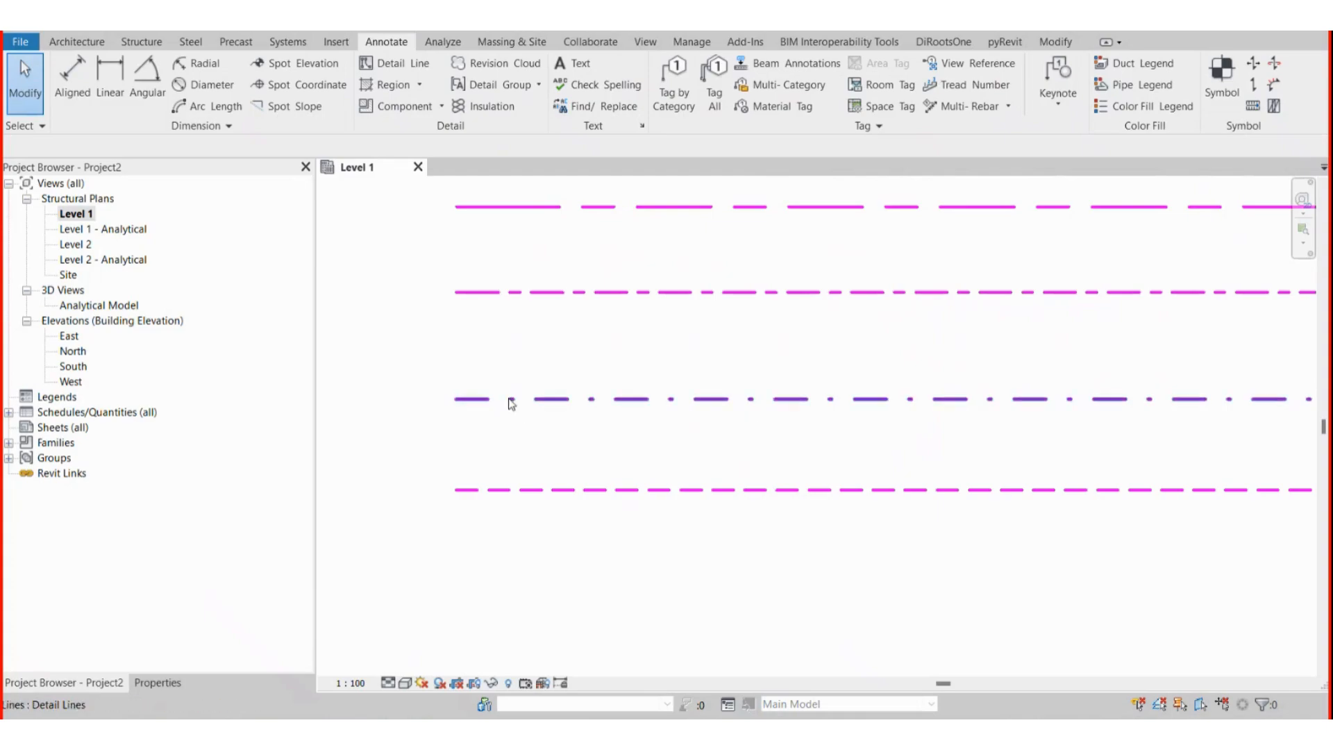
middle_click_drag(622, 473, 588, 351)
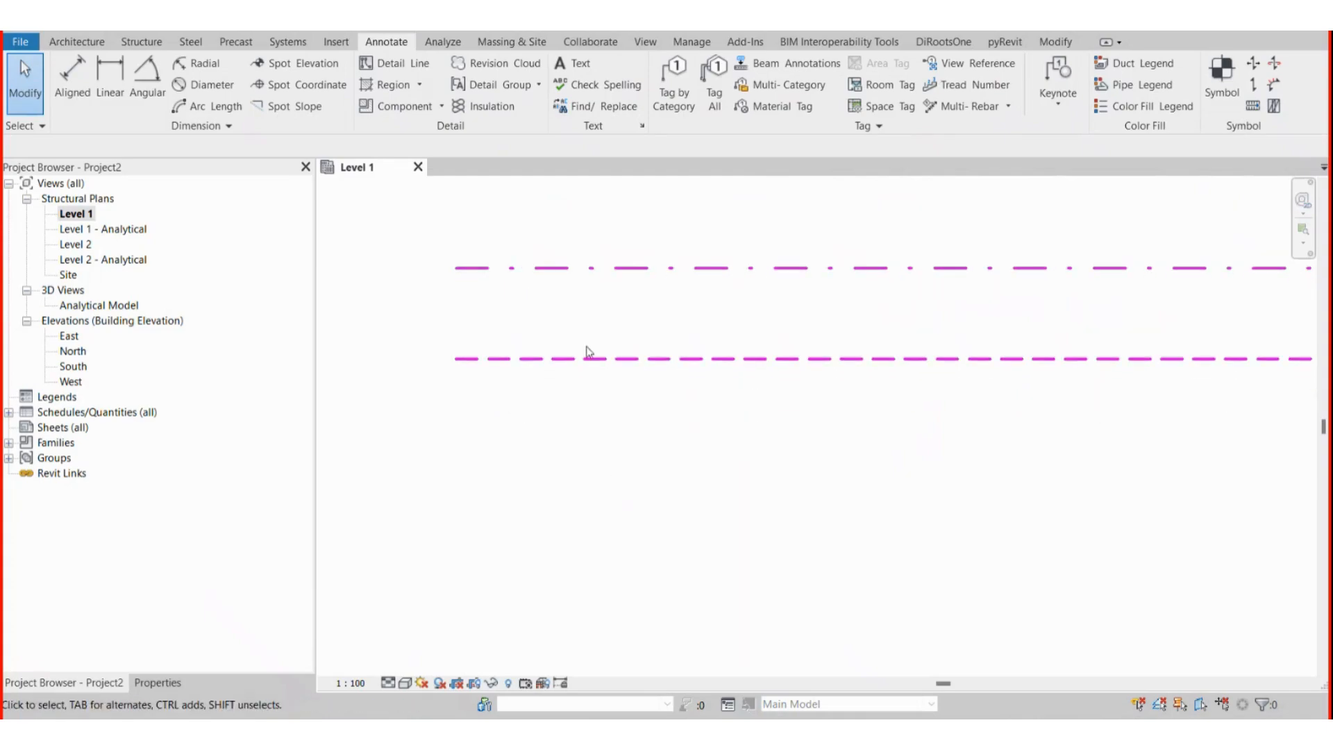
left_click(577, 359)
left_click(629, 448)
scroll(633, 448, "down", 2)
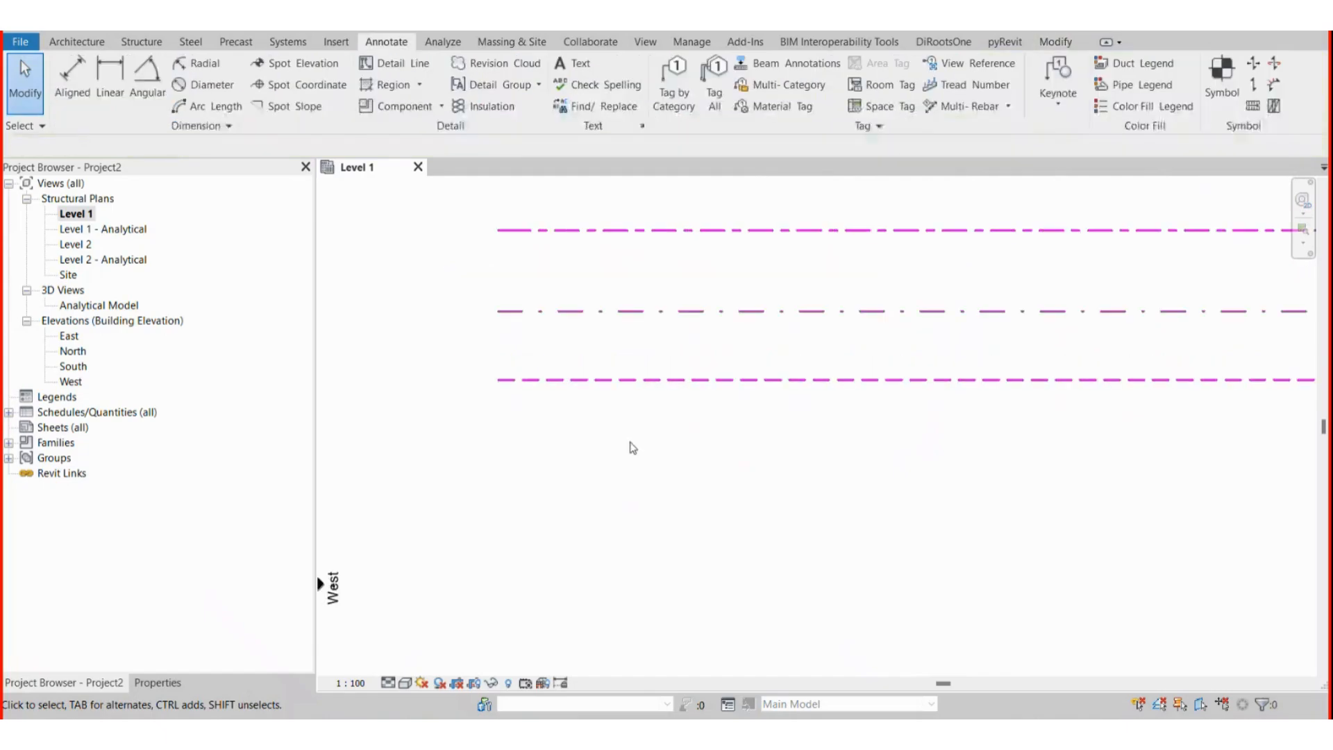
middle_click_drag(584, 290, 634, 459)
scroll(633, 459, "down", 1)
middle_click_drag(763, 341, 668, 239)
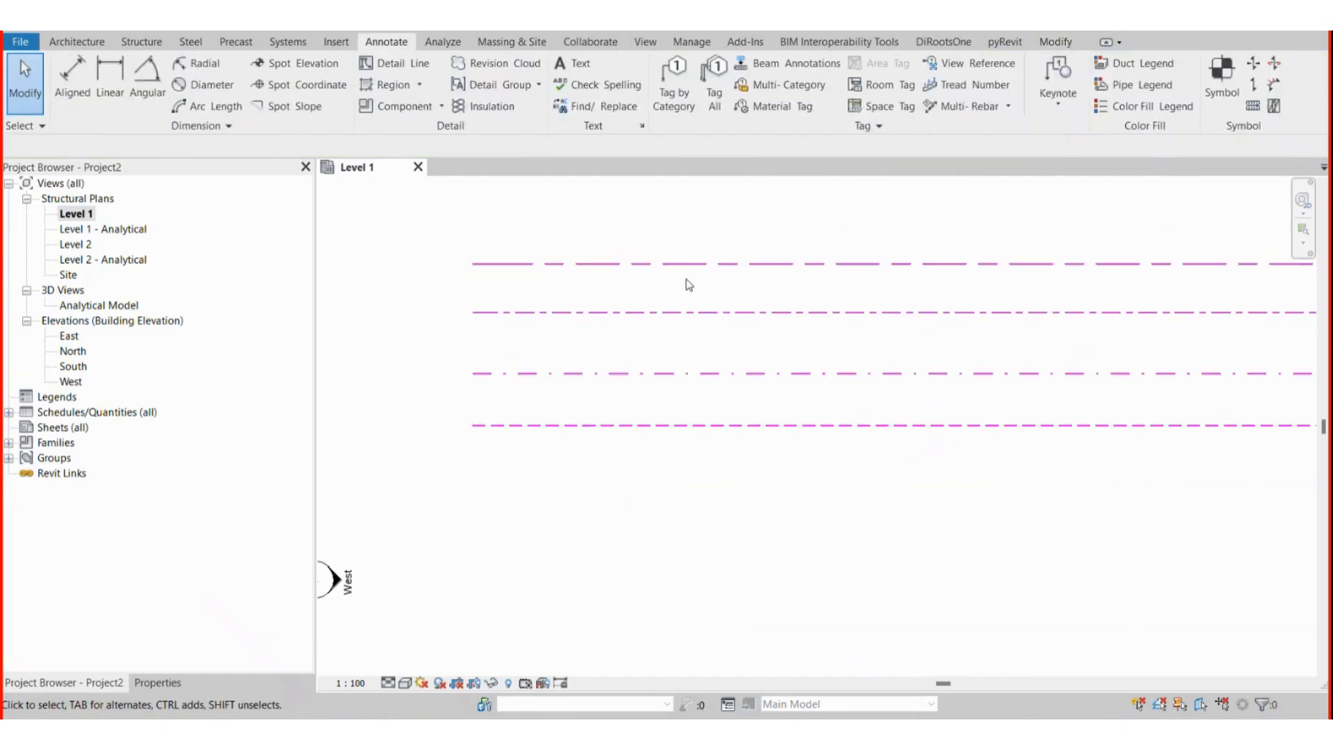
scroll(689, 284, "up", 2)
middle_click_drag(663, 294, 766, 297)
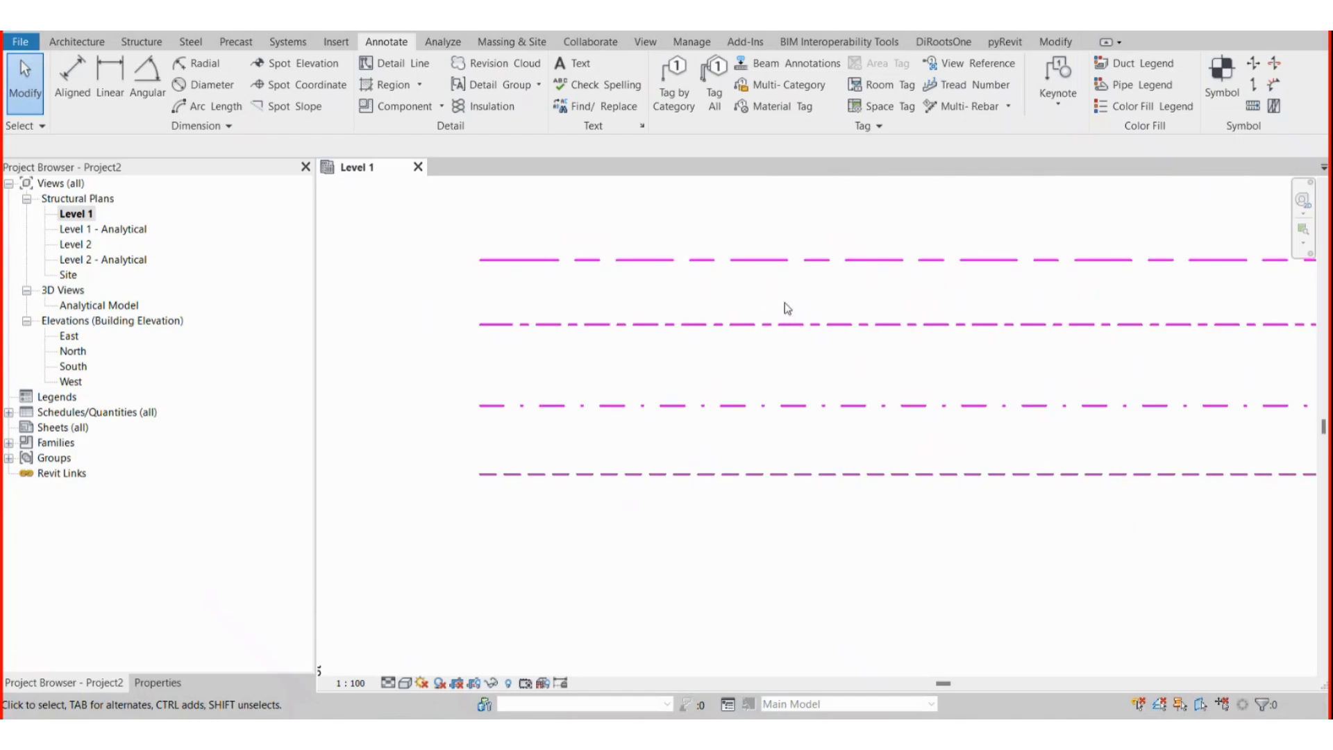
scroll(648, 310, "down", 2)
middle_click_drag(798, 437, 776, 416)
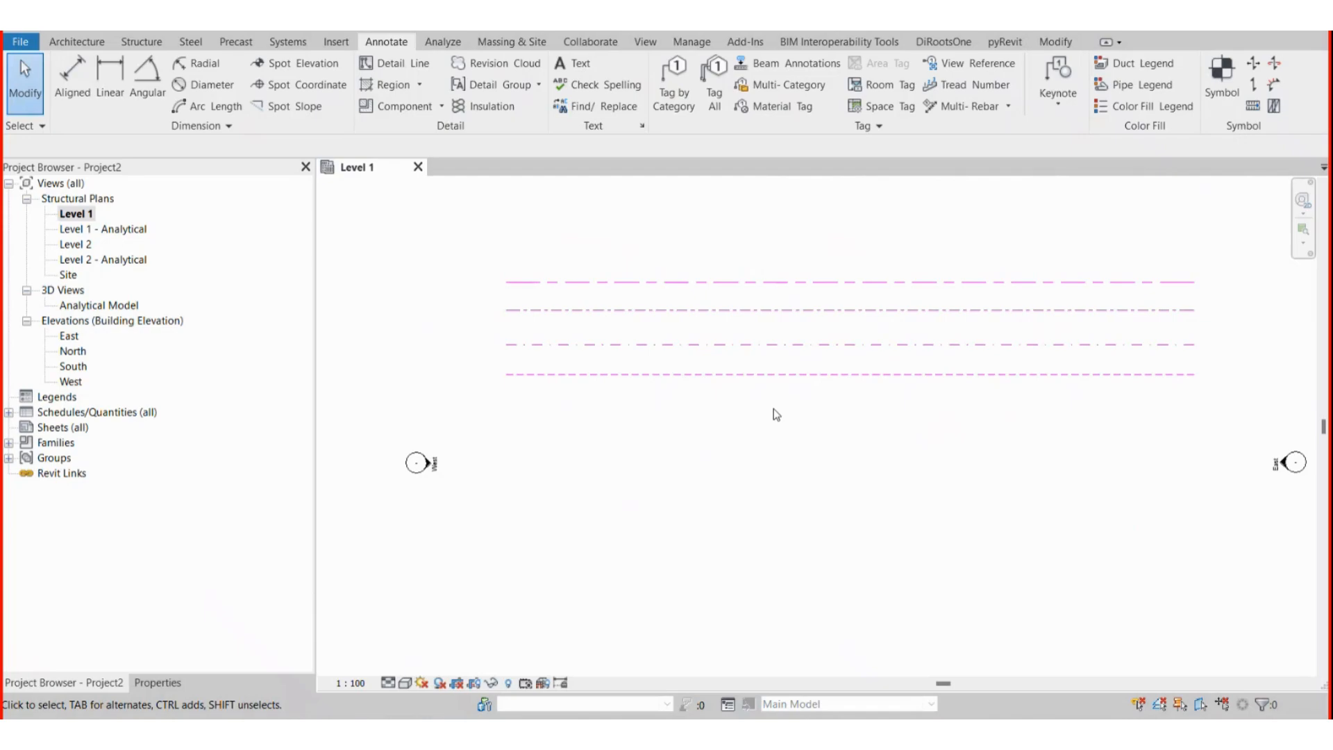